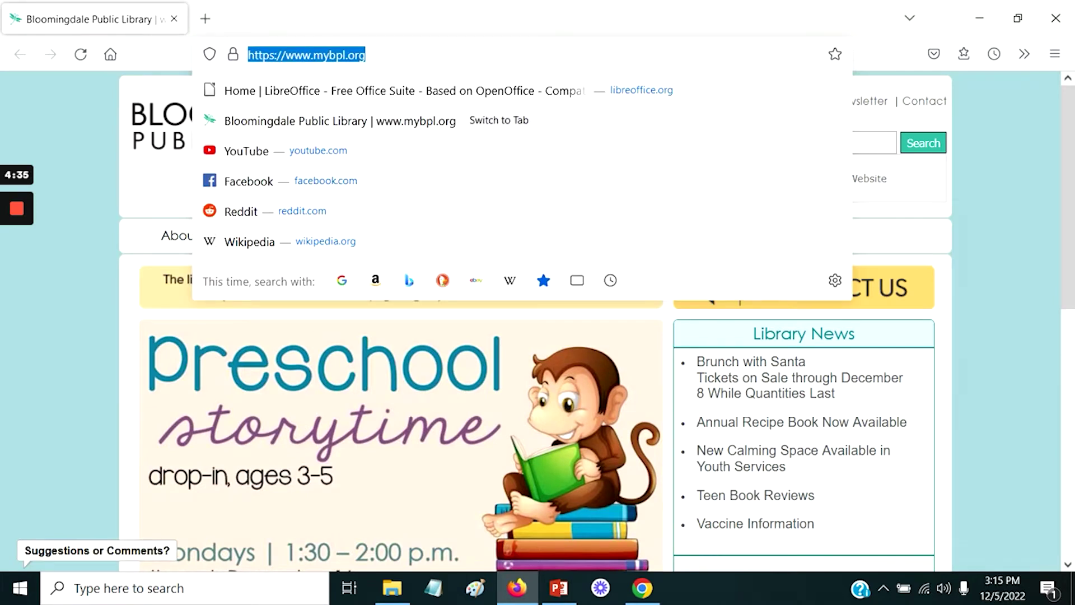
Step: Go to libreoffice.org and open the Download LibreOffice page
{"action": "type", "text": "libreoffice"}
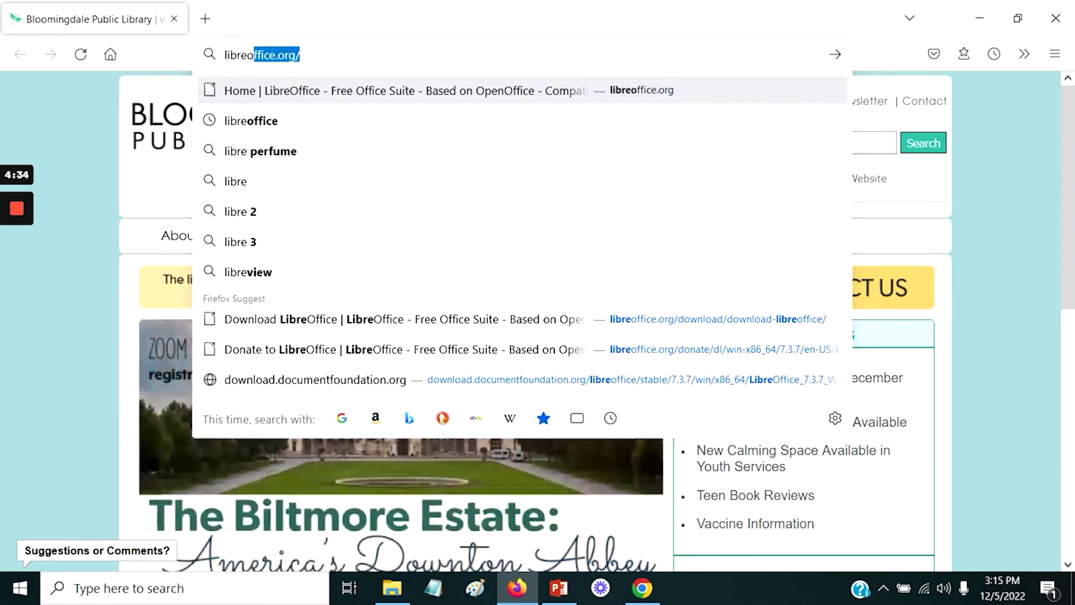
{"action": "type", "text": ".org"}
{"action": "key", "text": "Return"}
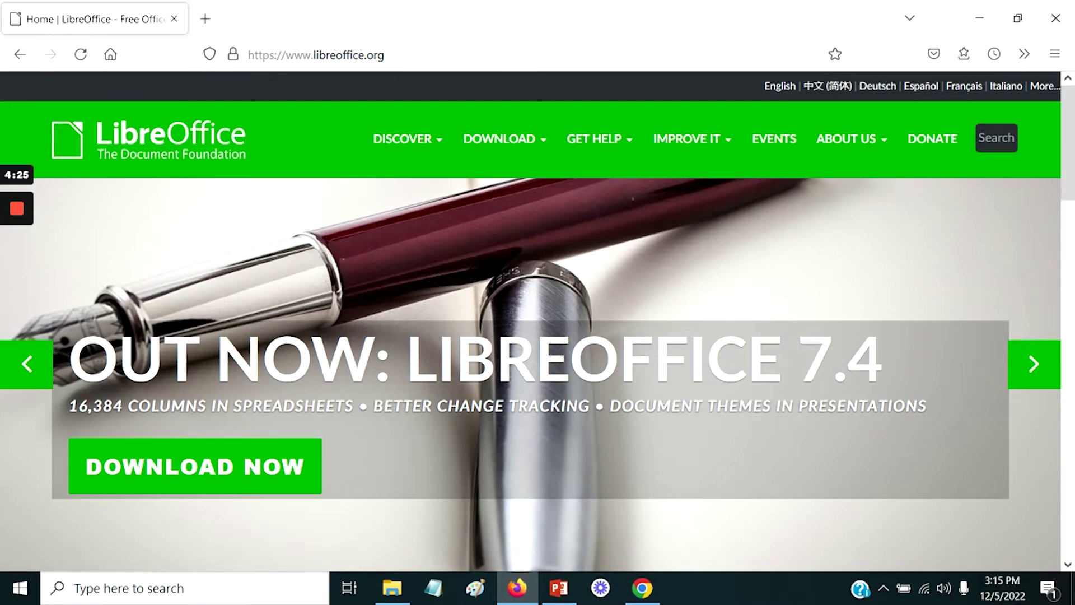
{"action": "mouse_move", "coordinate": [513, 144]}
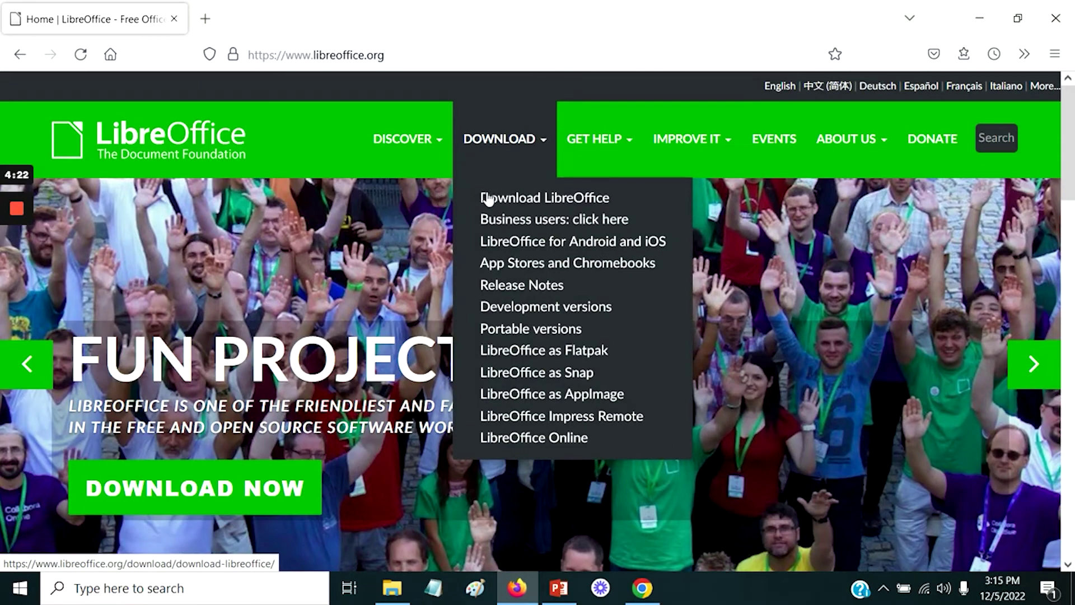
{"action": "left_click", "coordinate": [204, 488]}
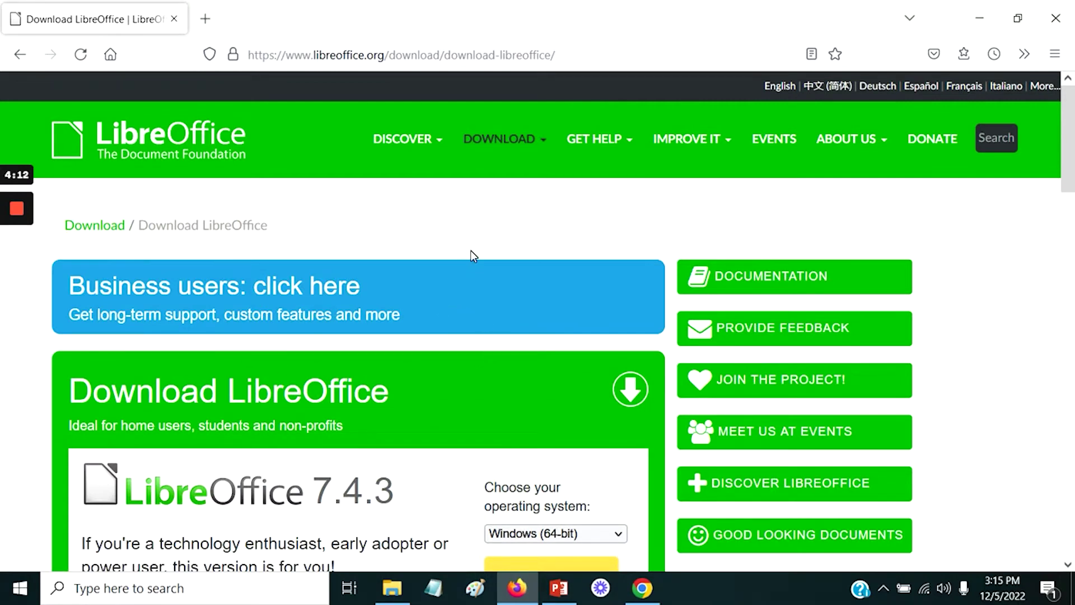
Step: Download the LibreOffice 7.3.7 installer for Windows (64-bit) and close the browser
{"action": "scroll", "coordinate": [471, 252], "scroll_direction": "down", "scroll_amount": 3}
{"action": "scroll", "coordinate": [470, 256], "scroll_direction": "down", "scroll_amount": 7}
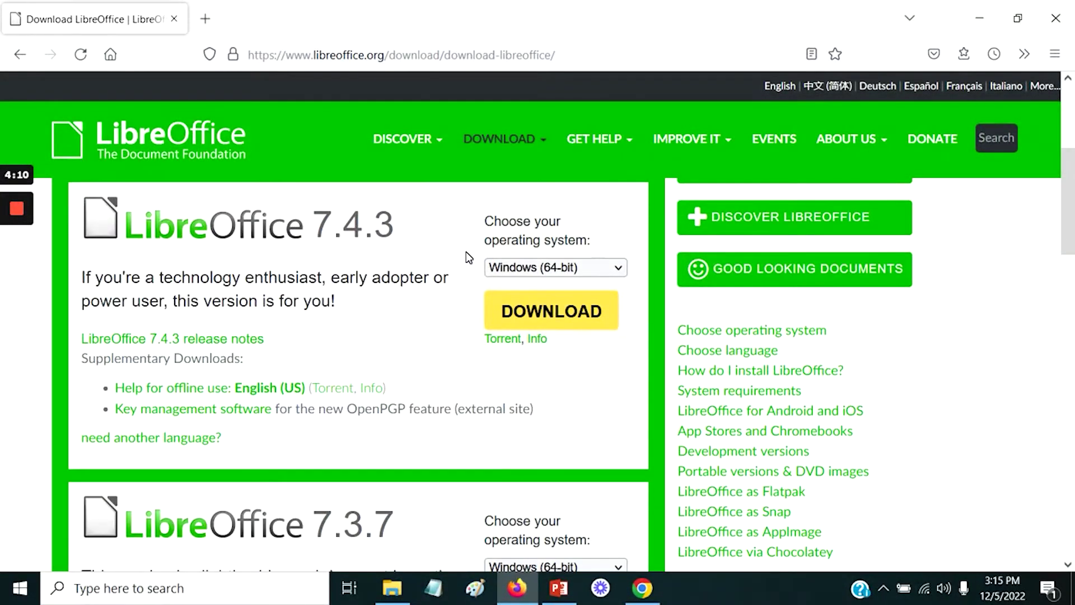
{"action": "scroll", "coordinate": [469, 258], "scroll_direction": "up", "scroll_amount": 8}
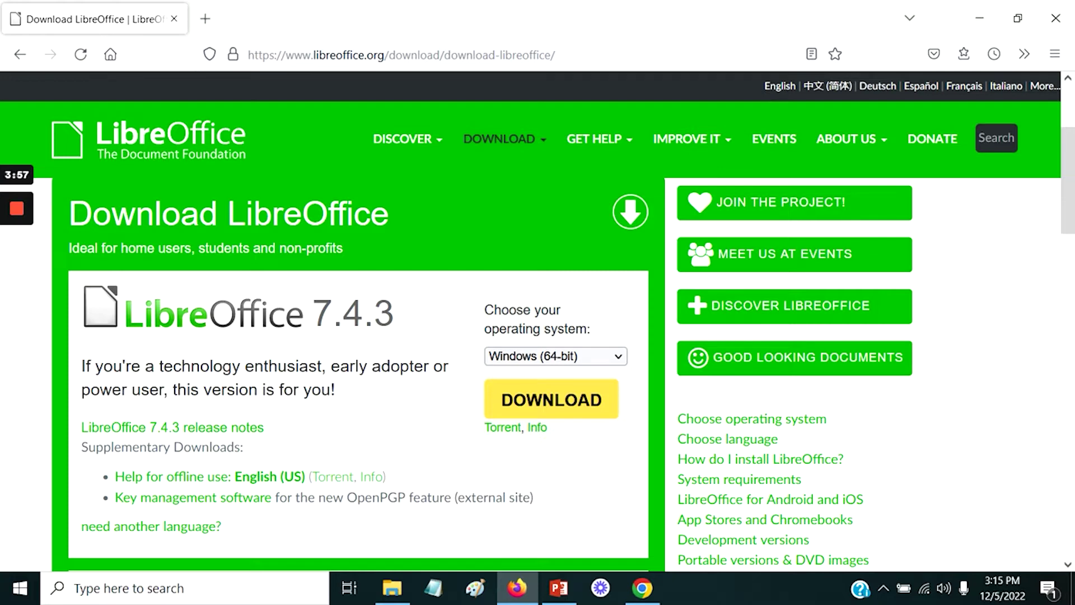
{"action": "scroll", "coordinate": [378, 514], "scroll_direction": "down", "scroll_amount": 5}
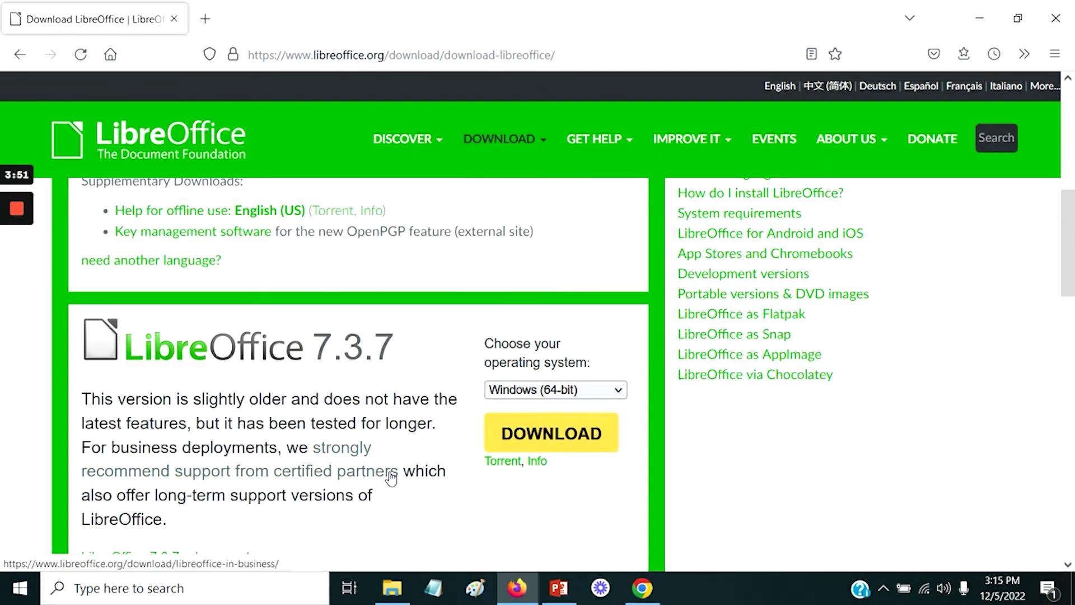
{"action": "scroll", "coordinate": [361, 442], "scroll_direction": "up", "scroll_amount": 3}
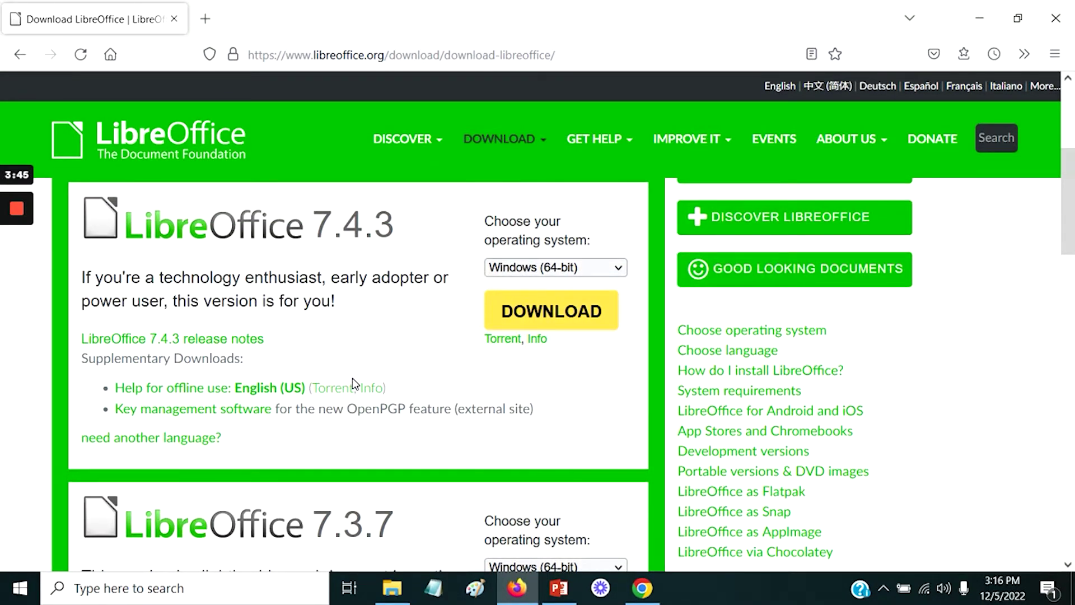
{"action": "scroll", "coordinate": [352, 384], "scroll_direction": "down", "scroll_amount": 3}
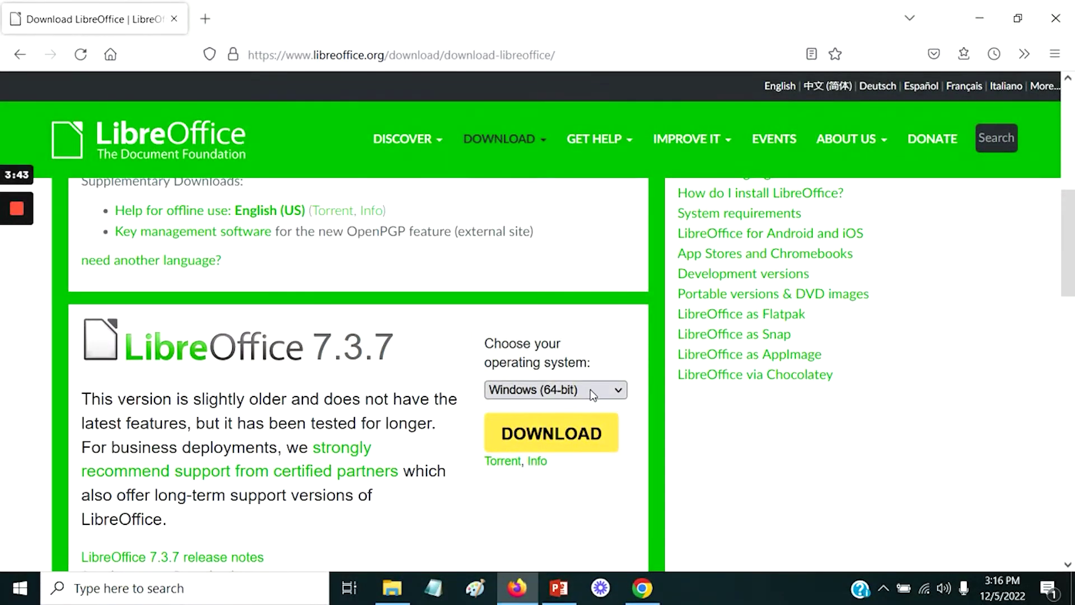
{"action": "left_click", "coordinate": [592, 392]}
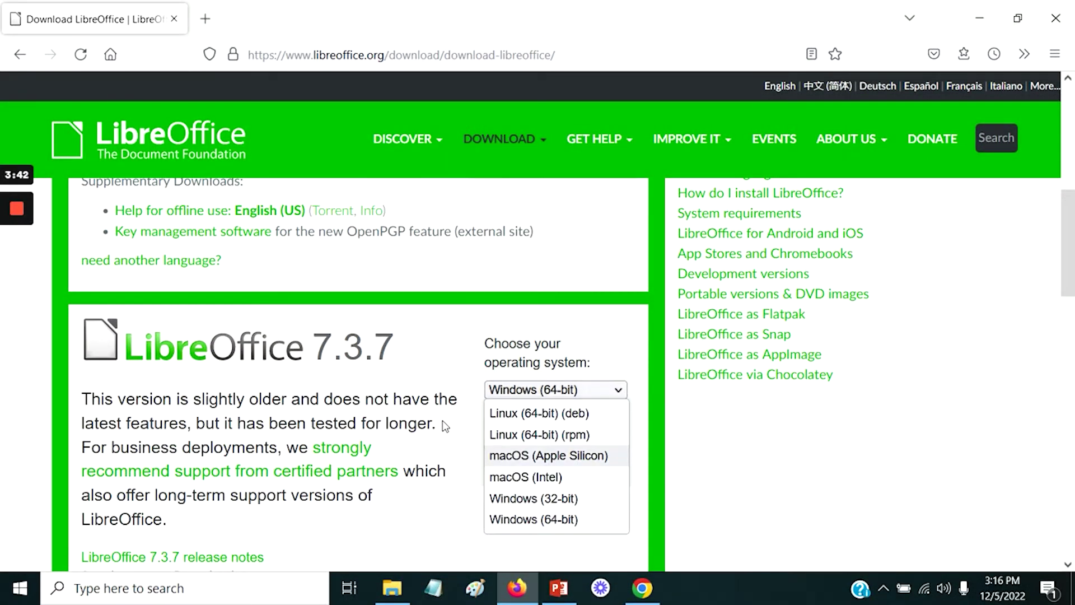
{"action": "left_click", "coordinate": [458, 356]}
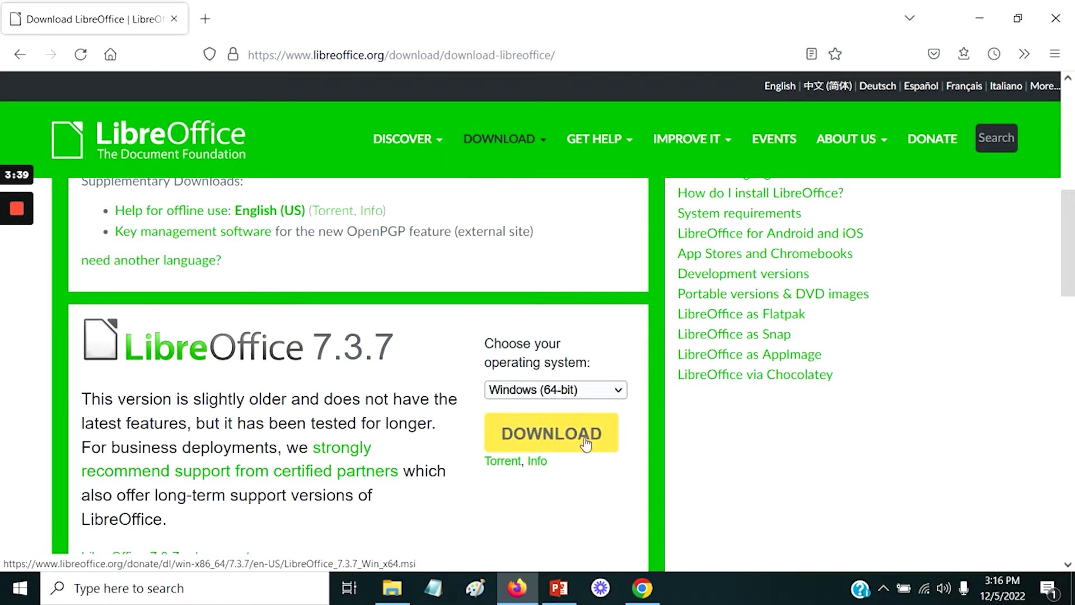
{"action": "left_click", "coordinate": [561, 441]}
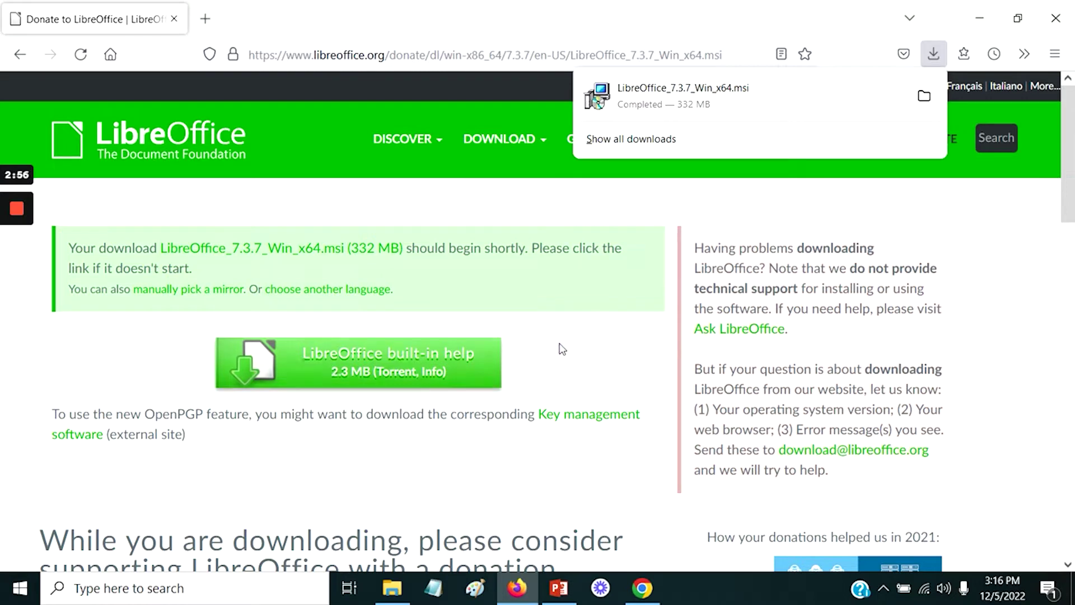
{"action": "scroll", "coordinate": [590, 360], "scroll_direction": "down", "scroll_amount": 4}
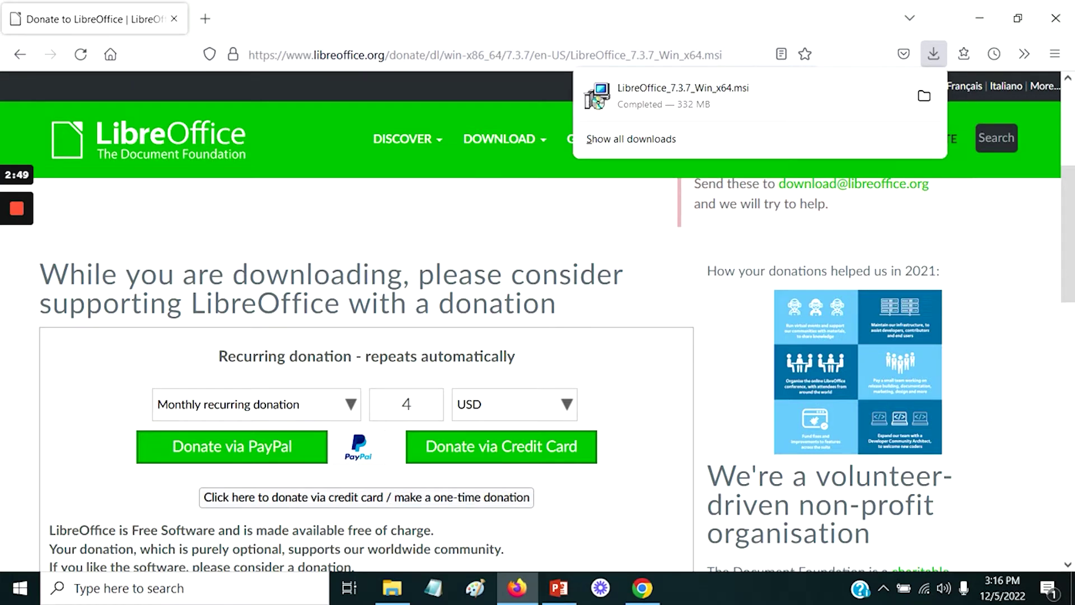
{"action": "left_click", "coordinate": [1060, 8]}
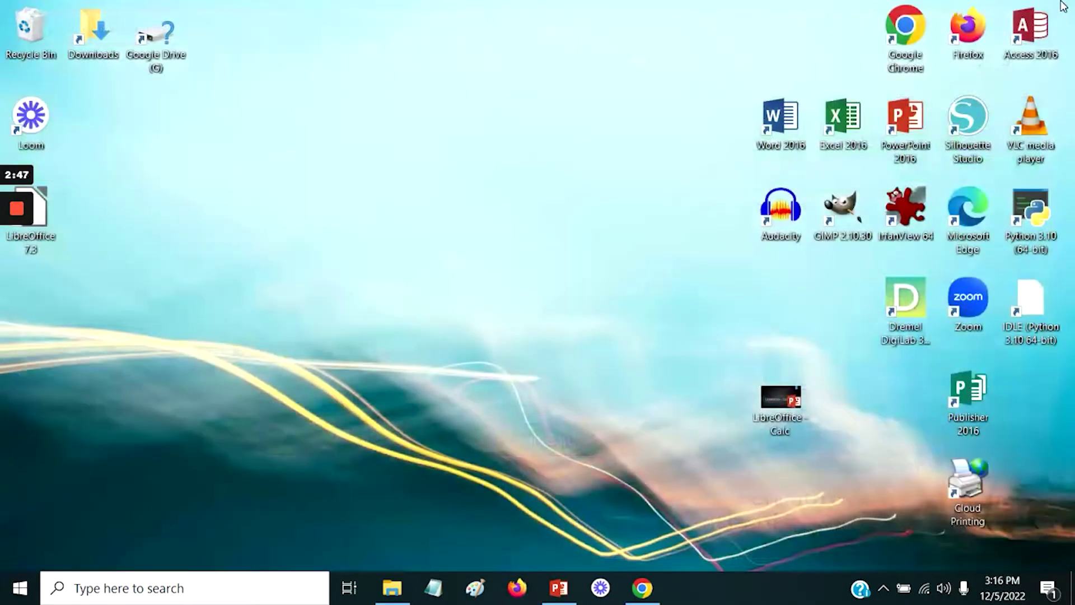
Step: Run the LibreOffice_7.3.7_Win_x64 installer from the Downloads folder as far as Program Maintenance, cancel it and close the open windows
{"action": "left_click", "coordinate": [390, 588]}
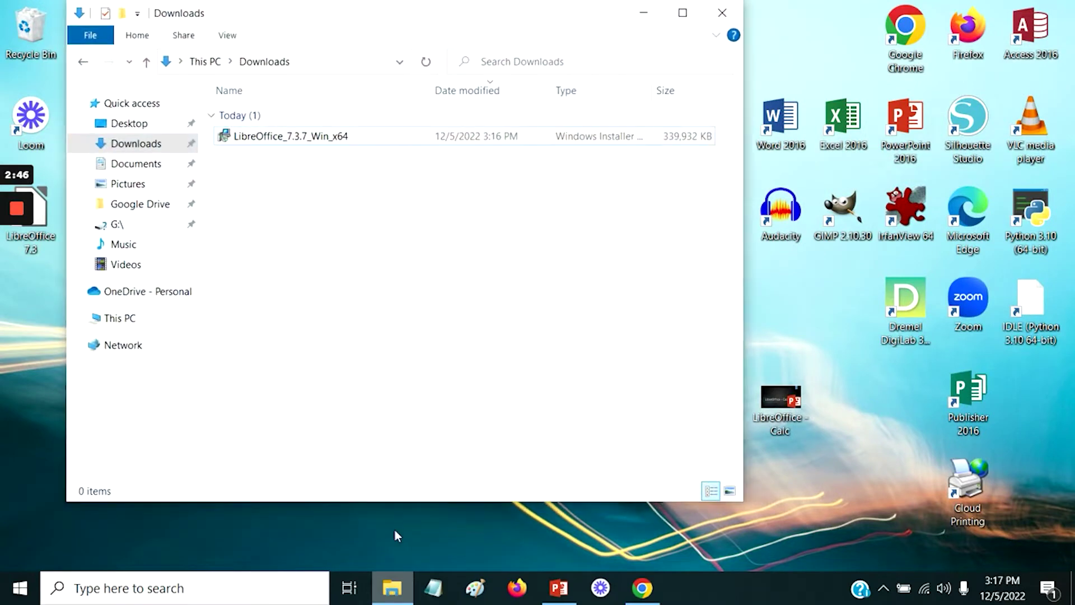
{"action": "double_click", "coordinate": [307, 137]}
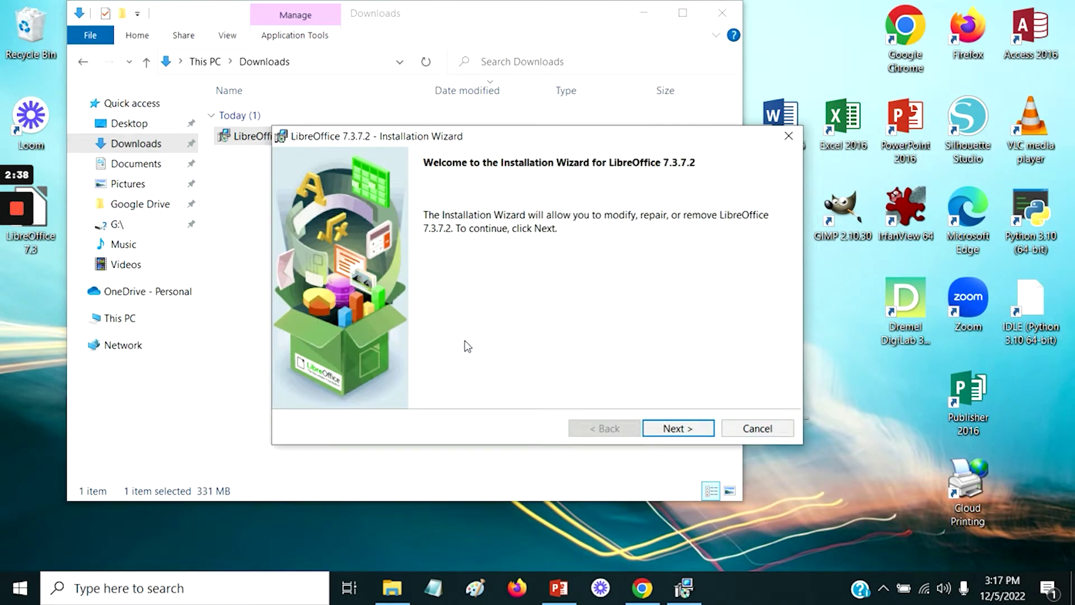
{"action": "left_click", "coordinate": [664, 432]}
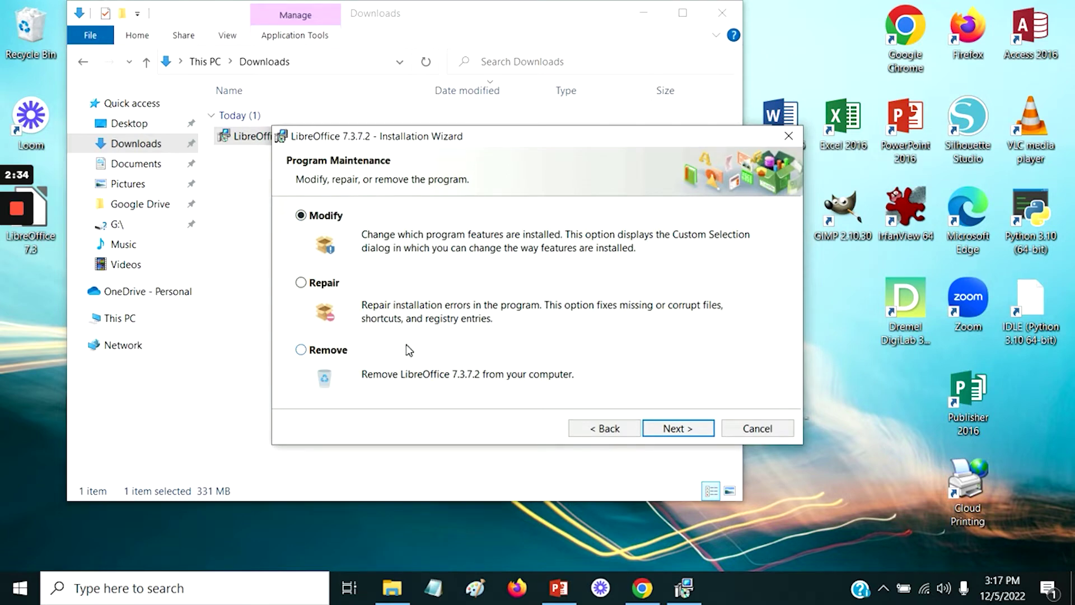
{"action": "left_click", "coordinate": [764, 430]}
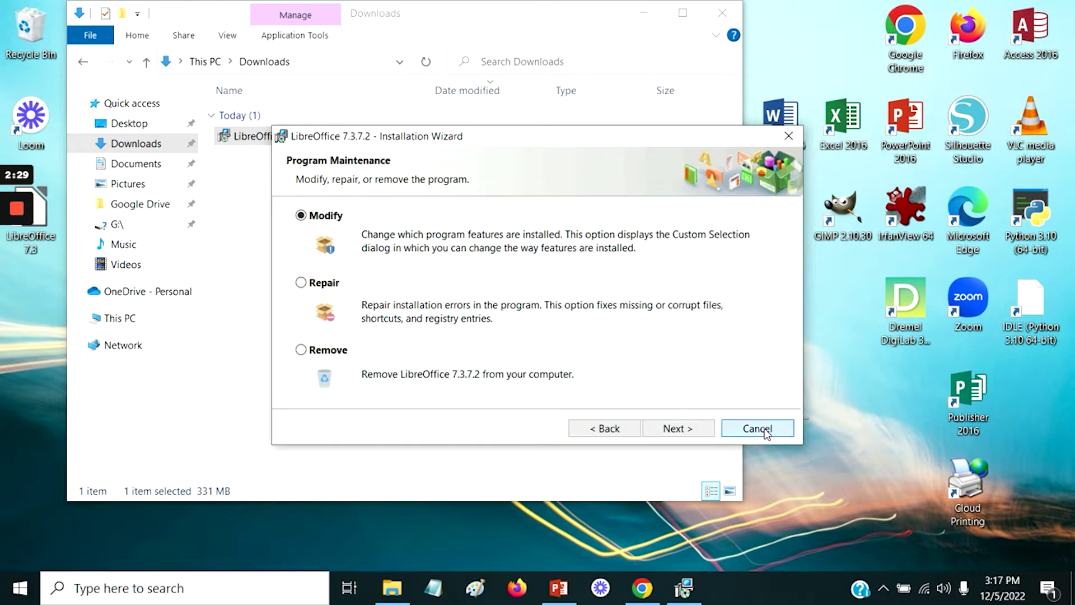
{"action": "left_click", "coordinate": [499, 333]}
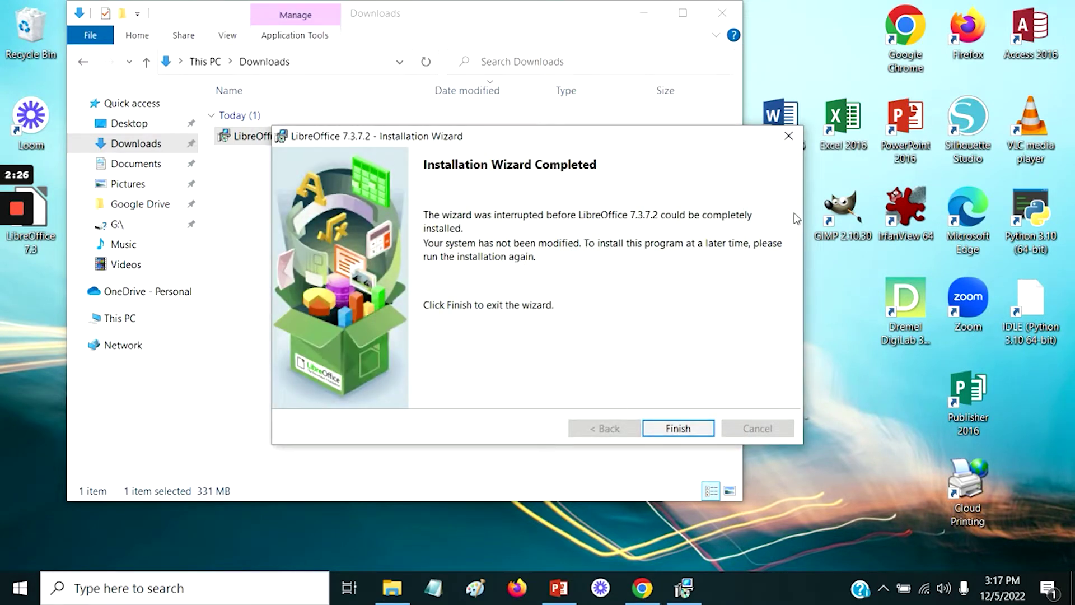
{"action": "left_click", "coordinate": [790, 138]}
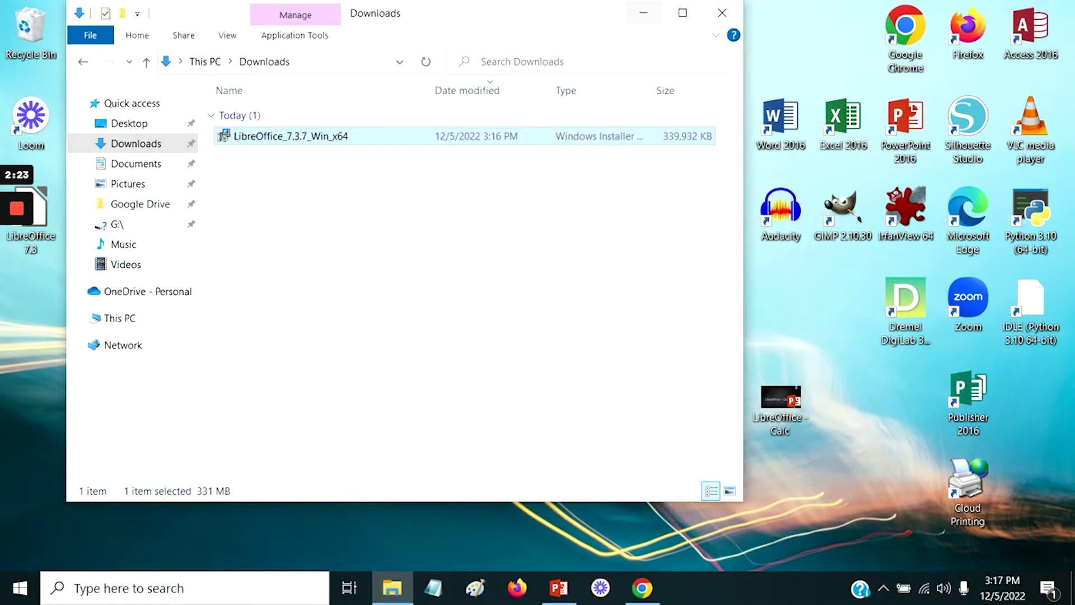
{"action": "left_click", "coordinate": [722, 14]}
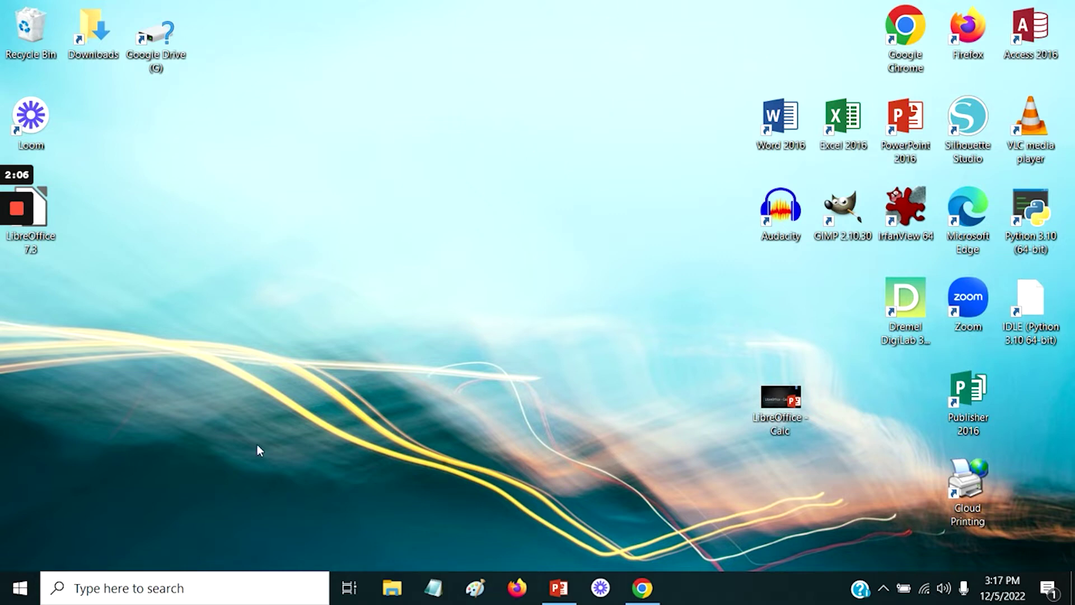
Step: Open the Windows settings page for choosing default apps by file type and close Settings again
{"action": "left_click", "coordinate": [10, 600]}
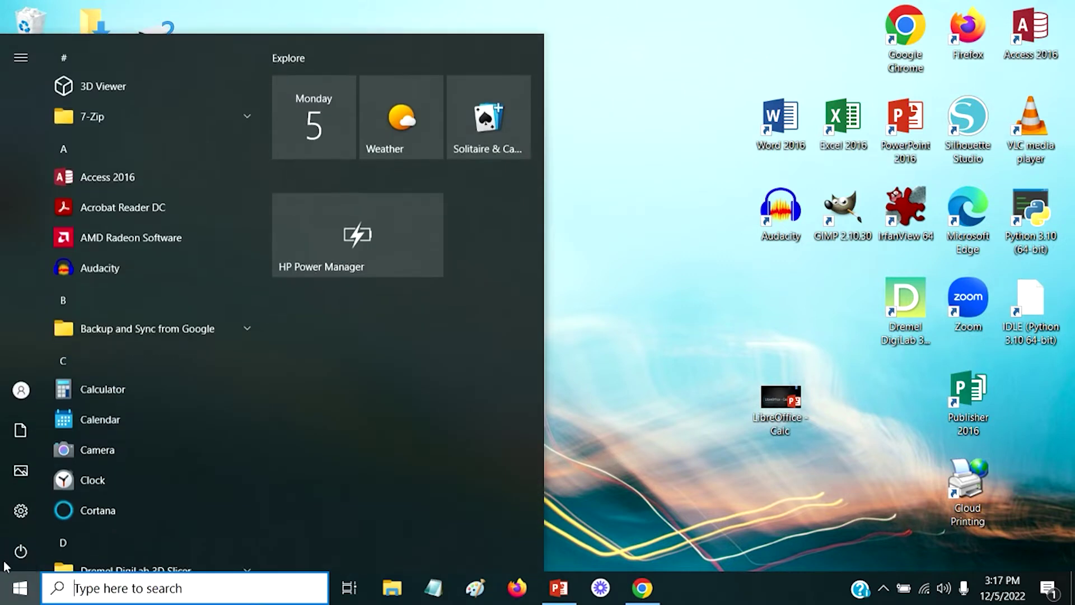
{"action": "left_click", "coordinate": [28, 509]}
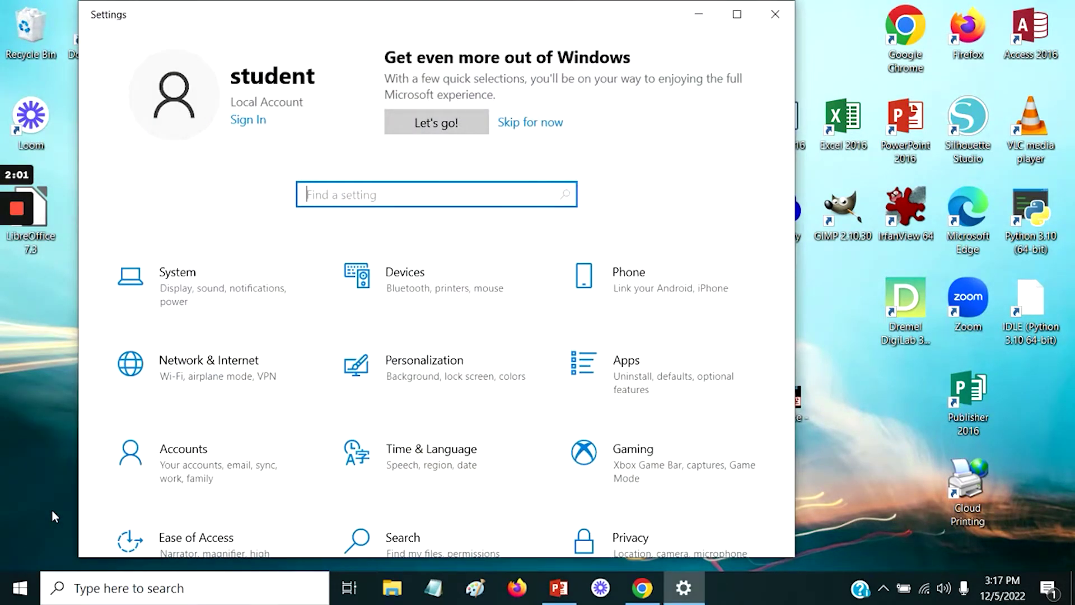
{"action": "left_click", "coordinate": [668, 381]}
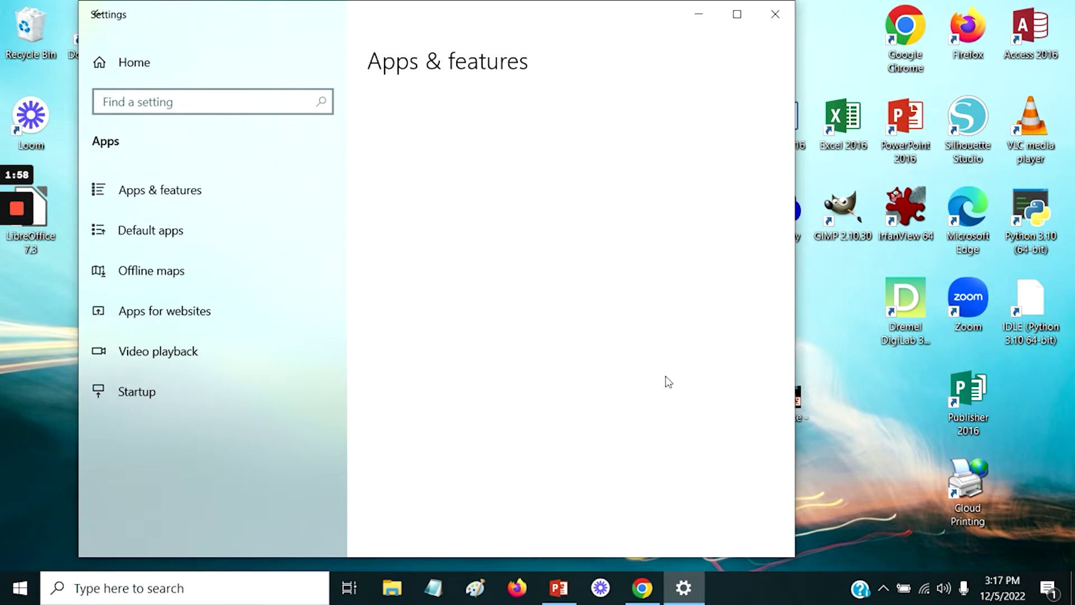
{"action": "left_click", "coordinate": [169, 229]}
{"action": "scroll", "coordinate": [557, 277], "scroll_direction": "down", "scroll_amount": 6}
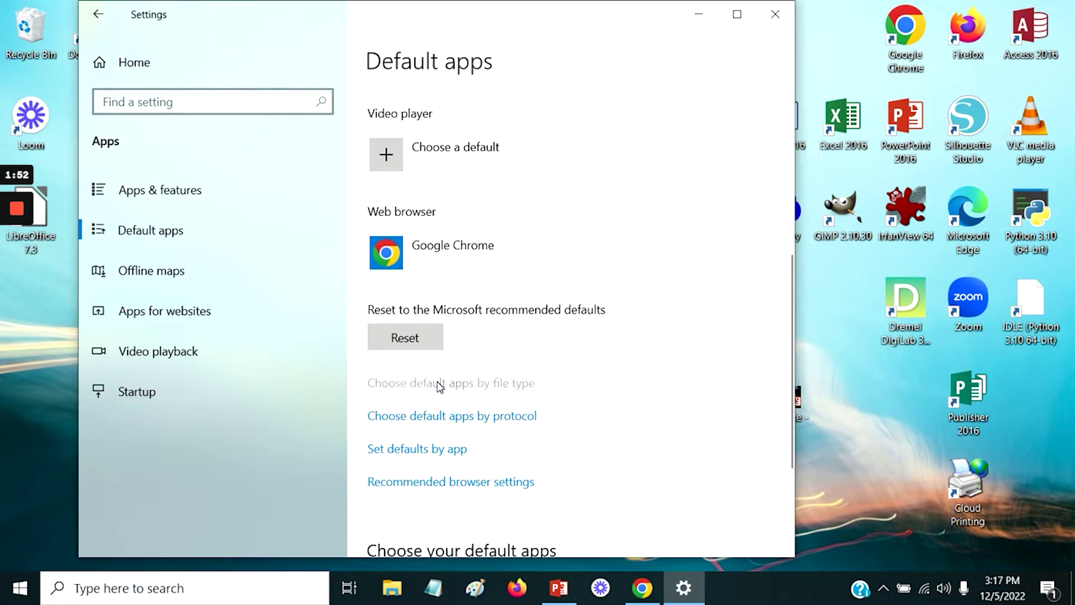
{"action": "left_click", "coordinate": [439, 384]}
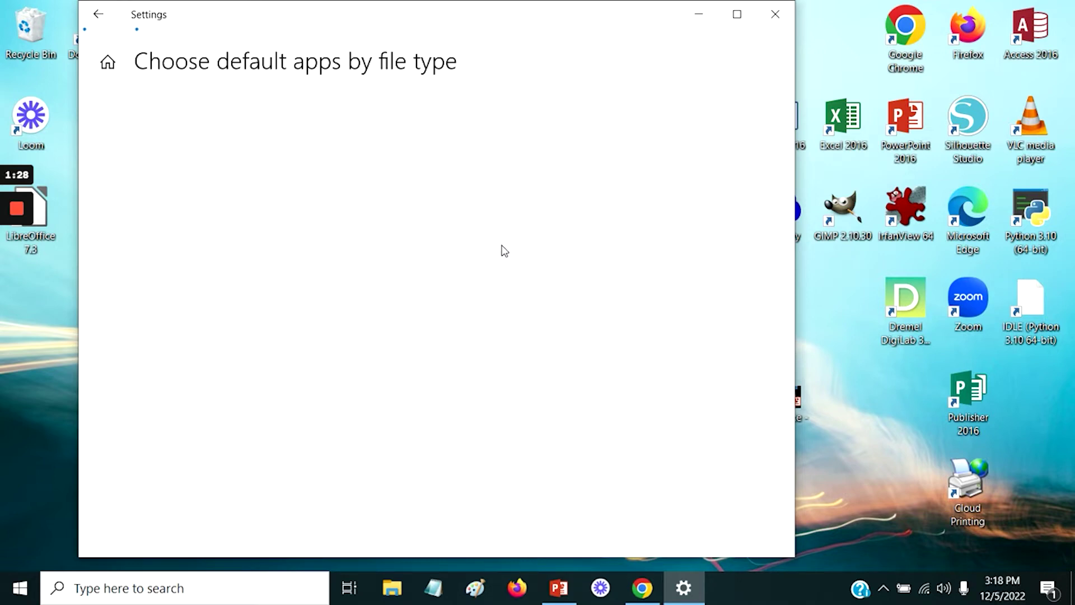
{"action": "left_click", "coordinate": [776, 14]}
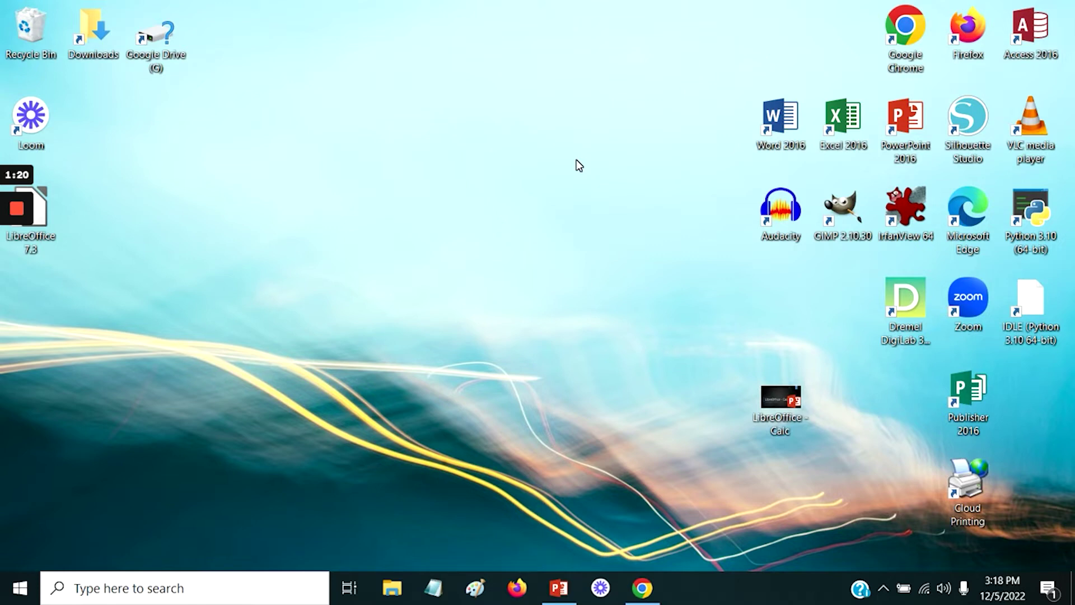
Step: Create a desktop shortcut for LibreOffice Calc from the LibreOffice 7.3 program folder
{"action": "mouse_move", "coordinate": [9, 207]}
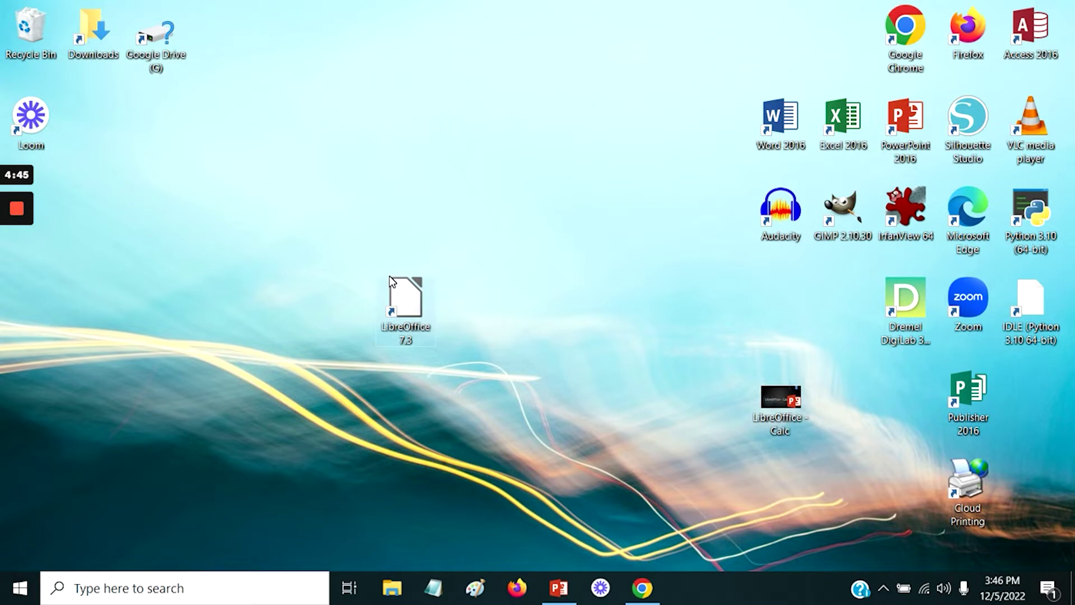
{"action": "left_click", "coordinate": [19, 588]}
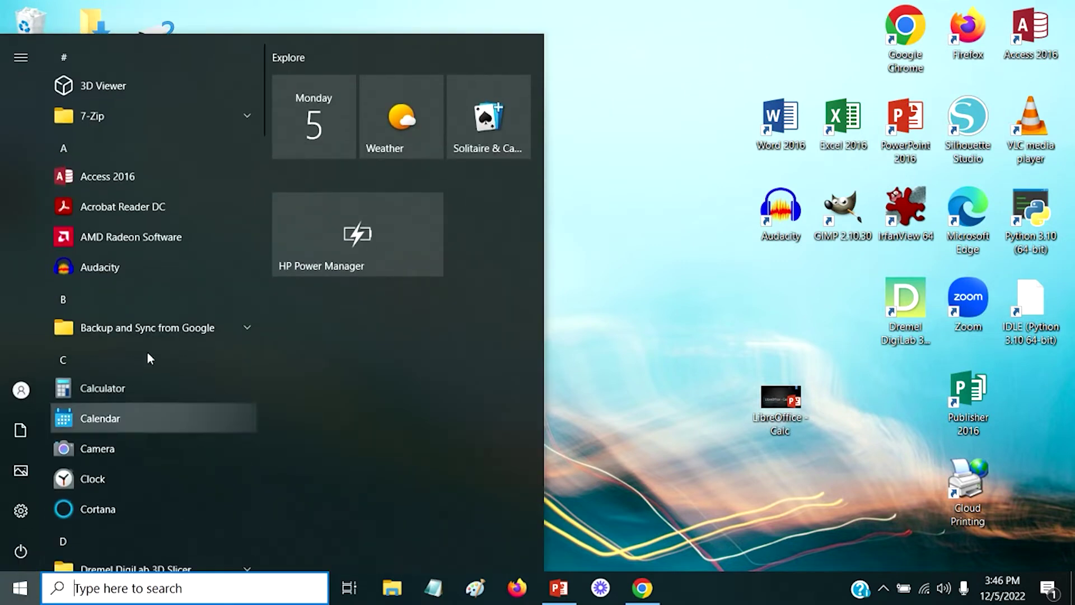
{"action": "scroll", "coordinate": [185, 120], "scroll_direction": "down", "scroll_amount": 5}
{"action": "scroll", "coordinate": [184, 142], "scroll_direction": "down", "scroll_amount": 10}
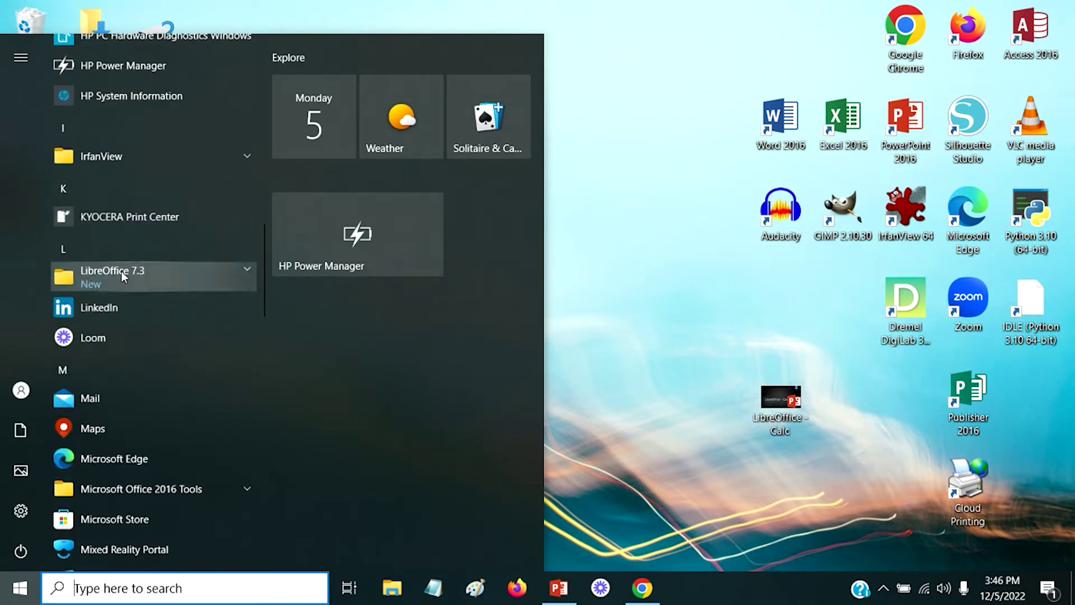
{"action": "left_click", "coordinate": [157, 272]}
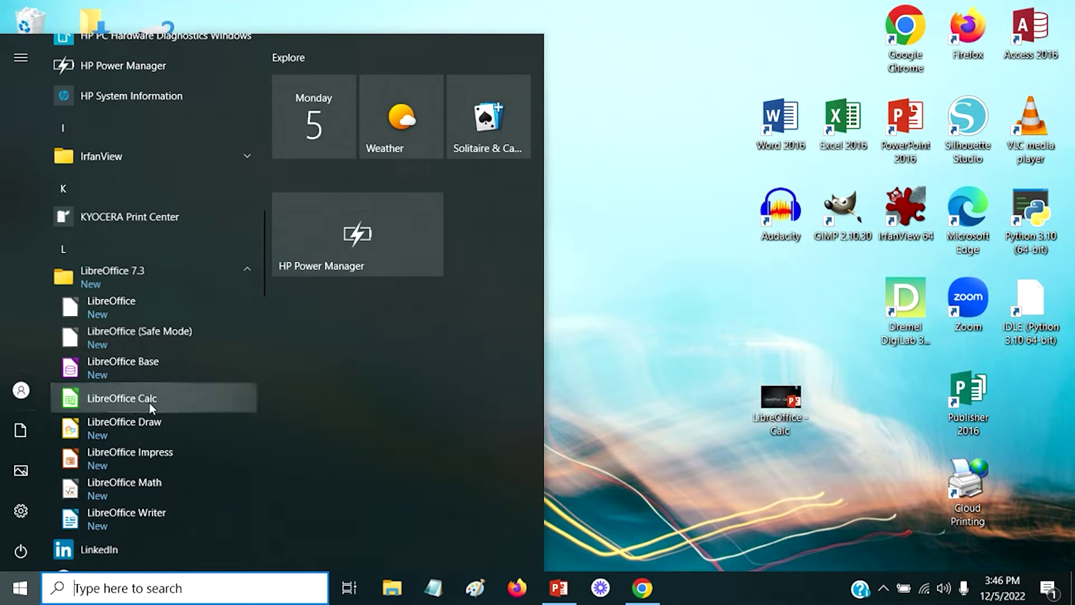
{"action": "left_click", "coordinate": [73, 400]}
{"action": "left_click_drag", "start_coordinate": [74, 400], "coordinate": [665, 296]}
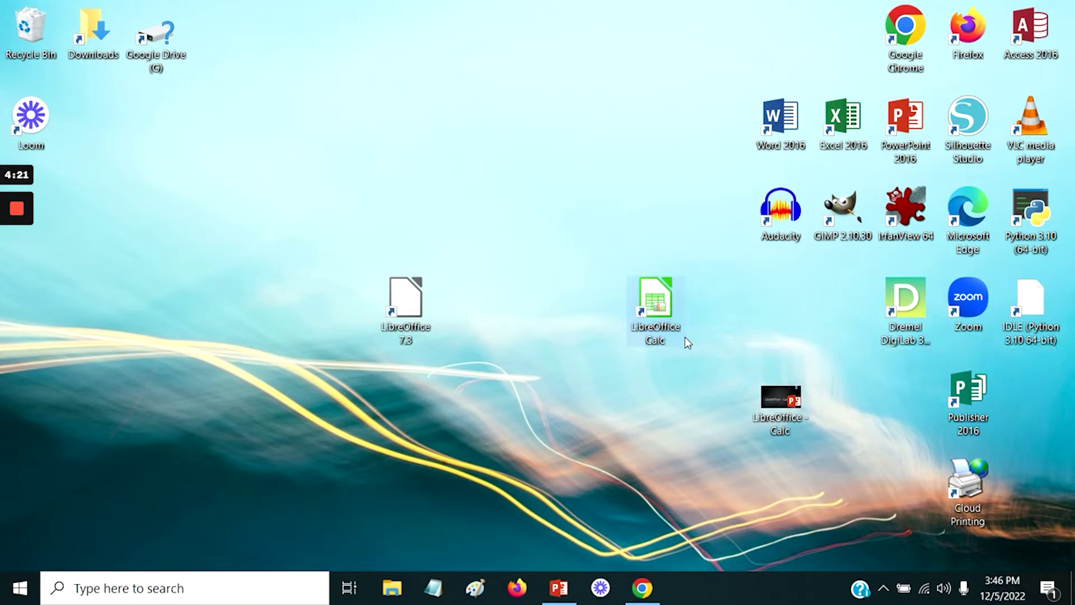
Step: Open the LibreOffice 7.3 start window from its desktop shortcut, view its options and close it
{"action": "left_click", "coordinate": [408, 301]}
{"action": "double_click", "coordinate": [409, 301]}
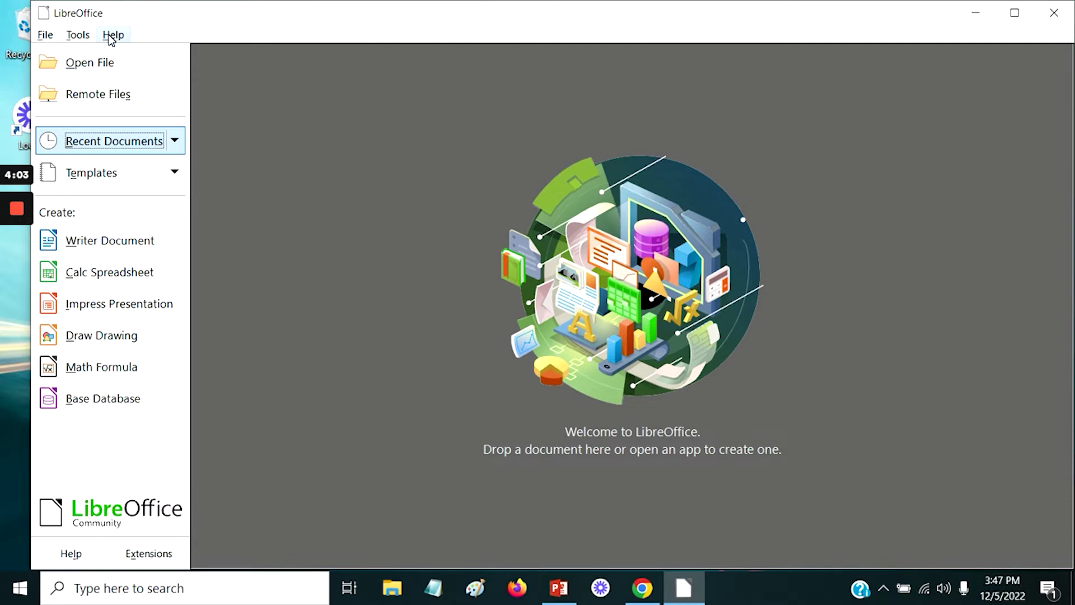
{"action": "left_click", "coordinate": [1054, 13]}
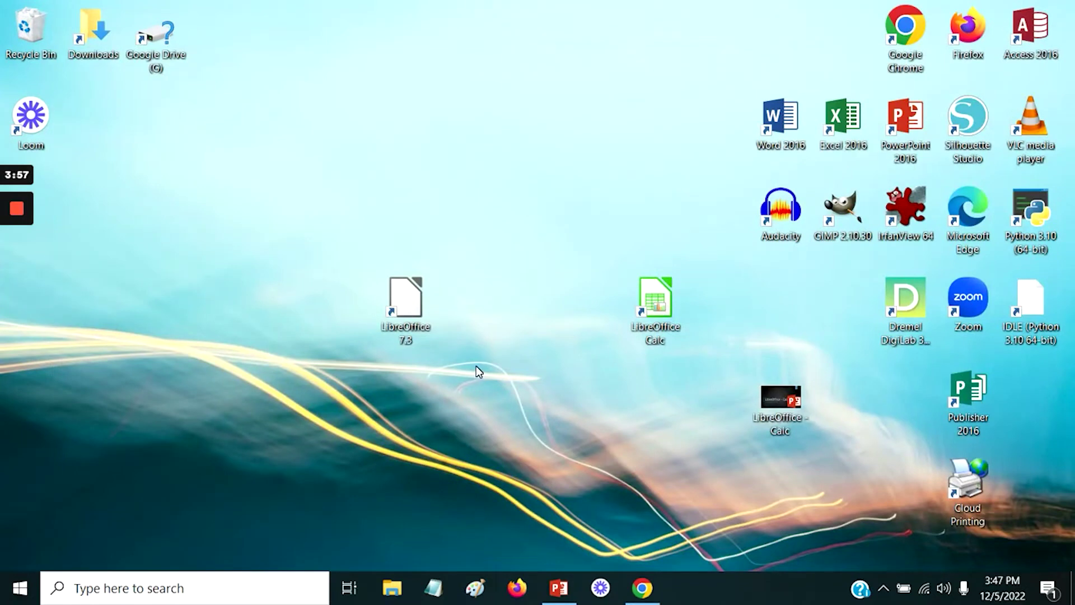
Step: Start LibreOffice Calc from its desktop shortcut with a blank spreadsheet
{"action": "double_click", "coordinate": [651, 295]}
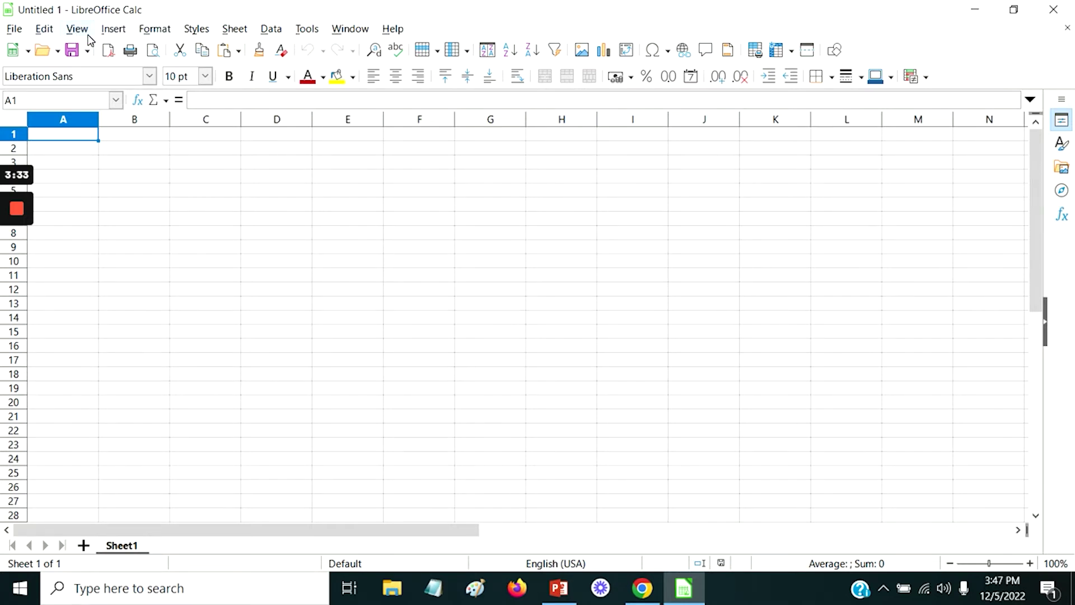
{"action": "left_click", "coordinate": [48, 30]}
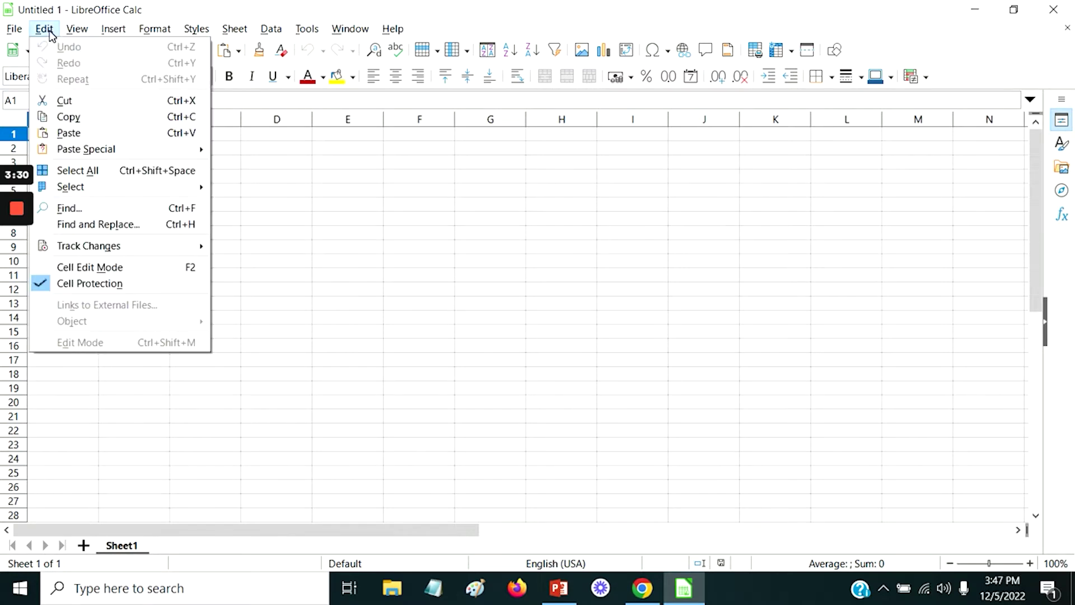
{"action": "mouse_move", "coordinate": [79, 30]}
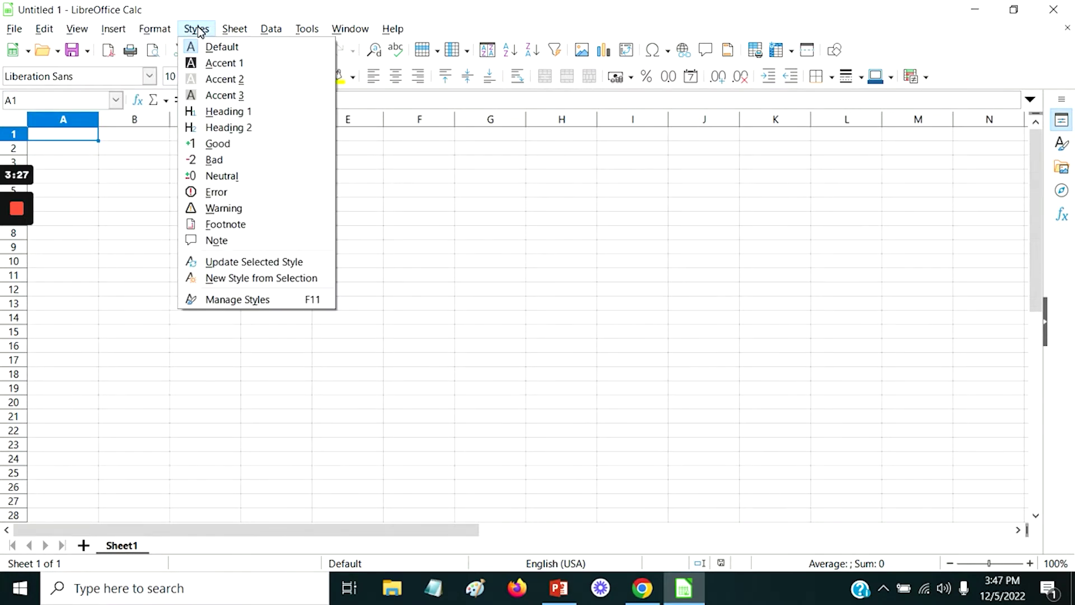
{"action": "mouse_move", "coordinate": [239, 33]}
{"action": "mouse_move", "coordinate": [272, 32]}
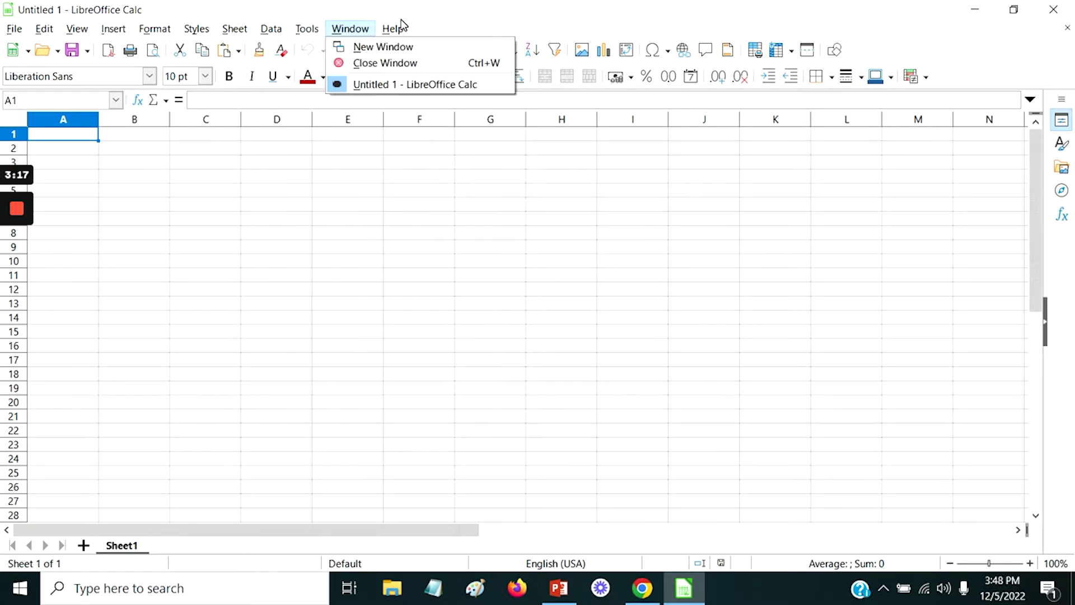
{"action": "left_click", "coordinate": [860, 4]}
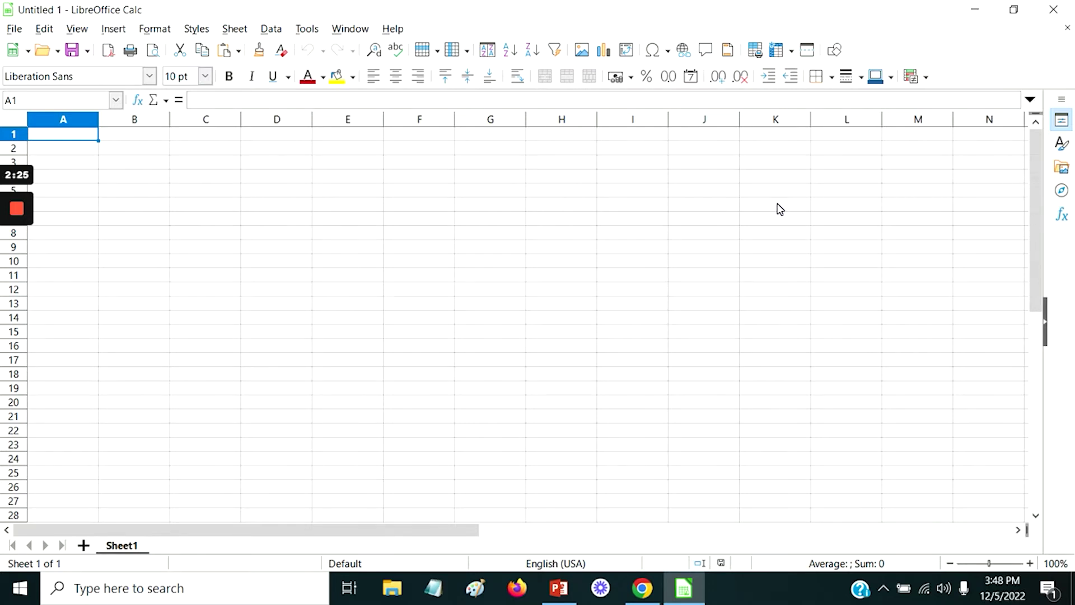
Step: View the sidebar's Styles, Navigator and Functions decks in turn and close the sidebar
{"action": "left_click", "coordinate": [1063, 145]}
{"action": "left_click", "coordinate": [1064, 190]}
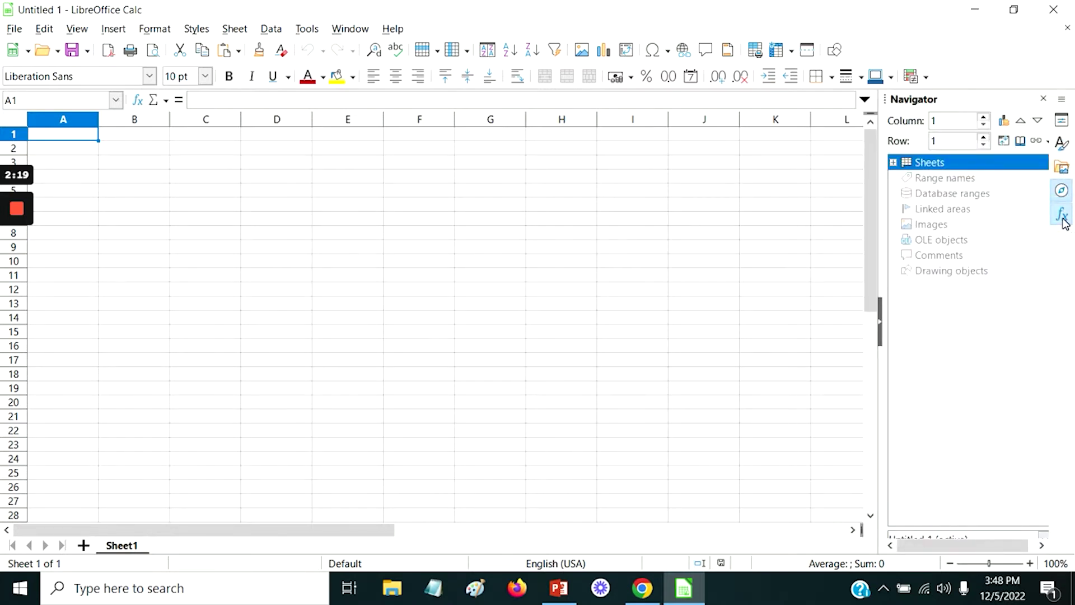
{"action": "left_click", "coordinate": [1063, 215]}
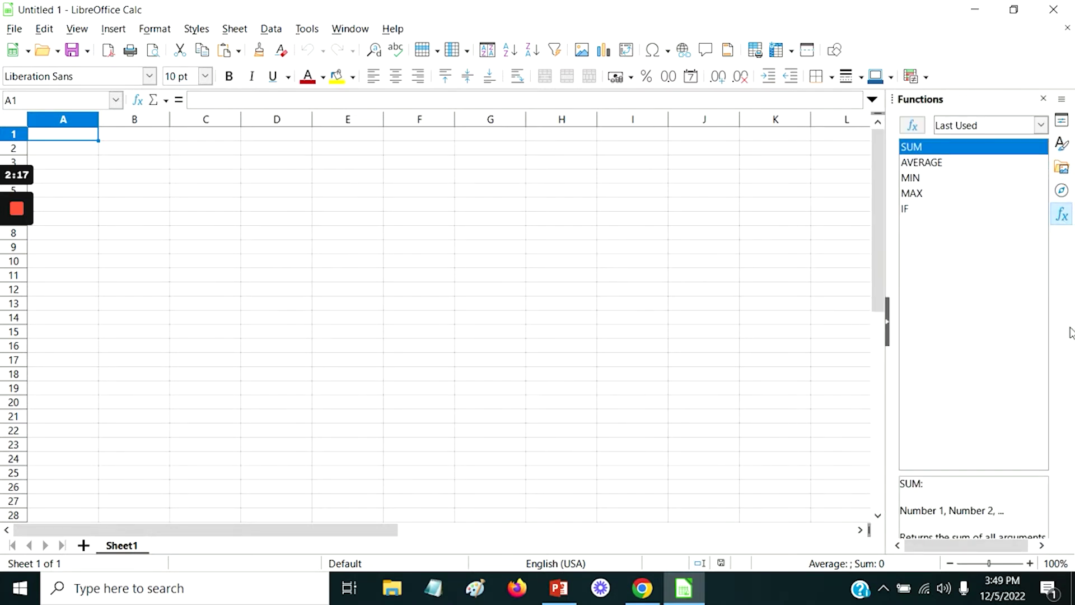
{"action": "left_click", "coordinate": [1043, 99]}
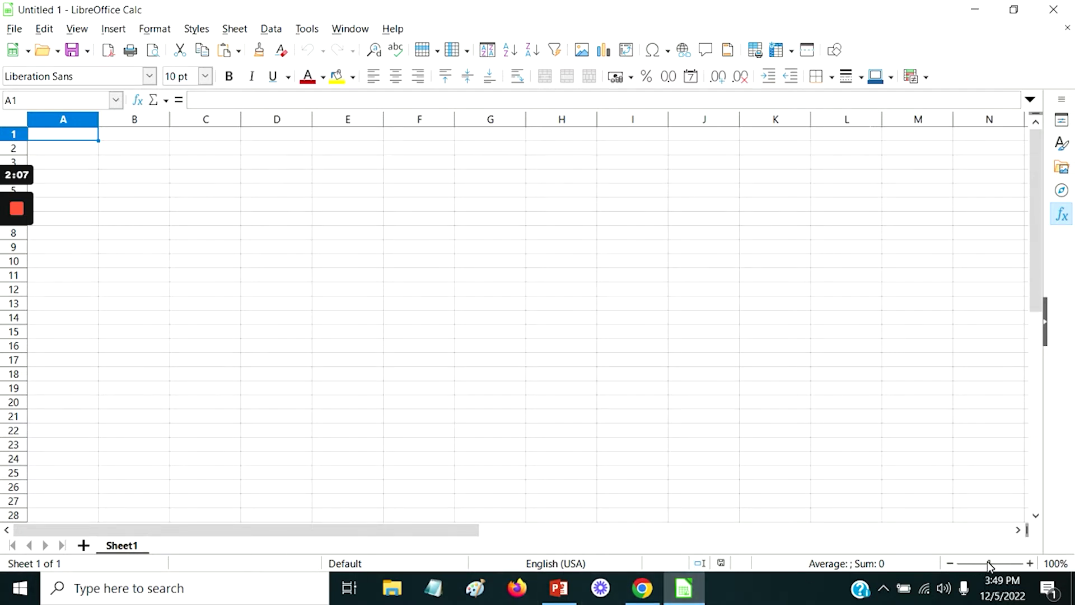
{"action": "mouse_move", "coordinate": [990, 564]}
{"action": "left_mouse_down"}
{"action": "mouse_move", "coordinate": [1005, 564]}
{"action": "mouse_move", "coordinate": [991, 568]}
{"action": "left_mouse_up"}
Step: Enter the overlong text AAAAAAAAAAAAAAAAA in cell B2
{"action": "left_click", "coordinate": [138, 149]}
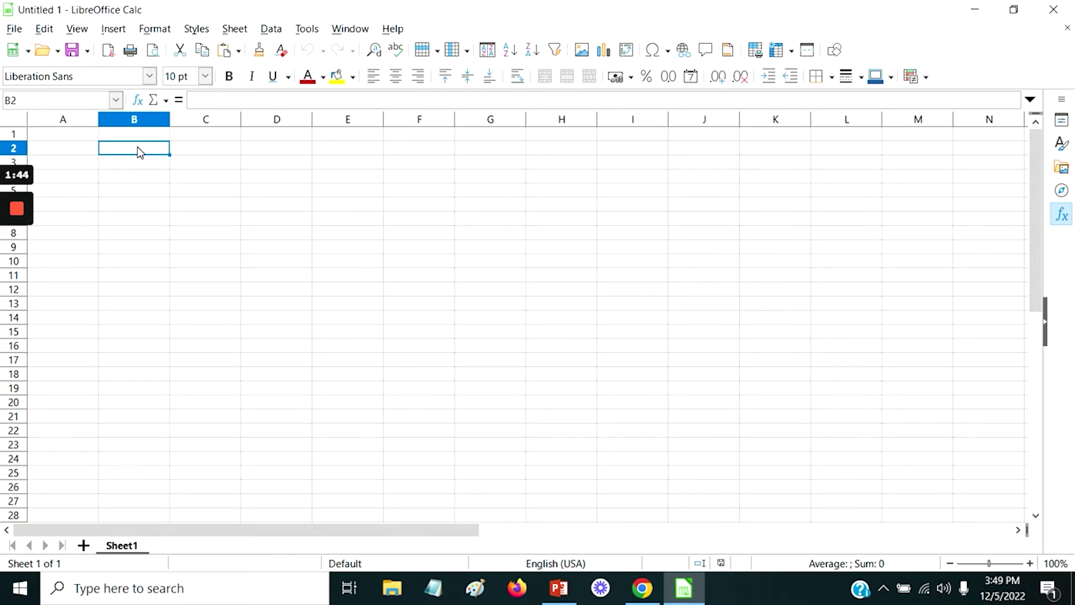
{"action": "type", "text": "AAA"}
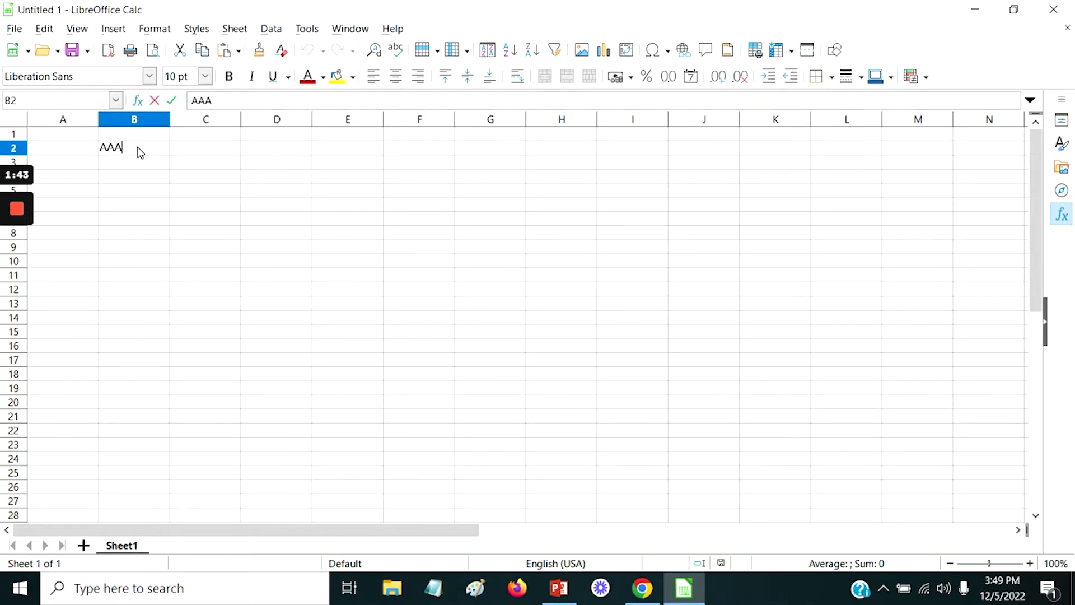
{"action": "type", "text": "AAAAAAAAAAAAAA"}
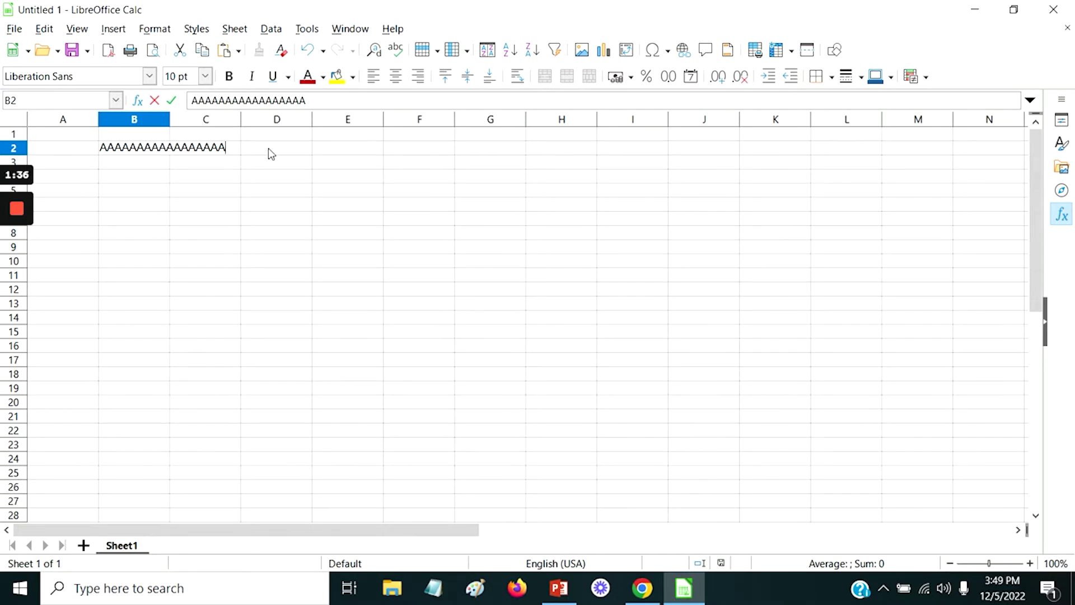
{"action": "left_click", "coordinate": [305, 232]}
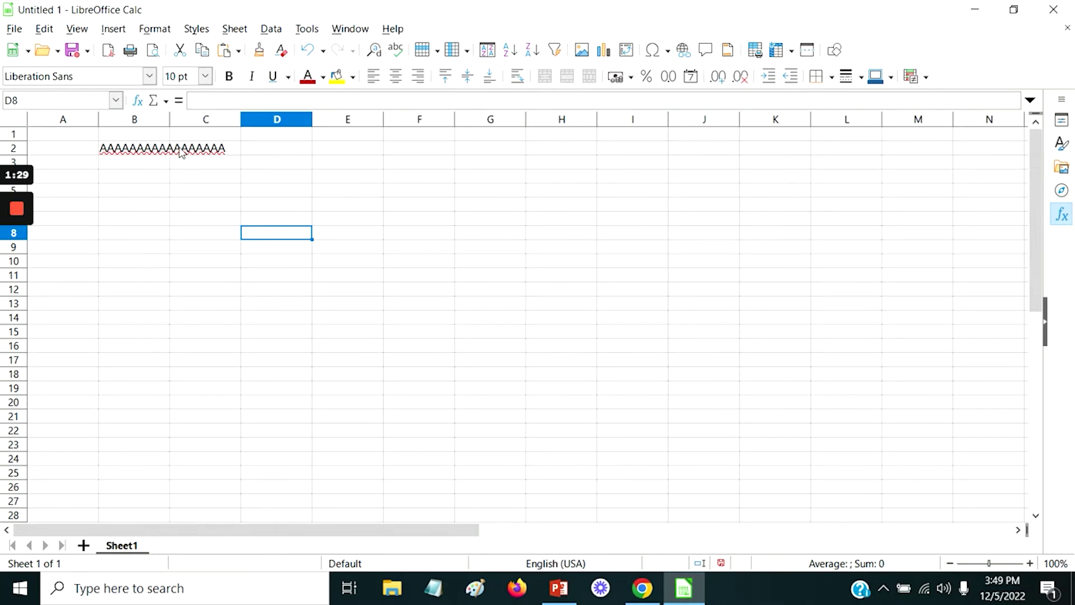
Step: Enter the text BBBBBBBBBBBB in cell C2, next to the long entry in B2
{"action": "left_click", "coordinate": [234, 150]}
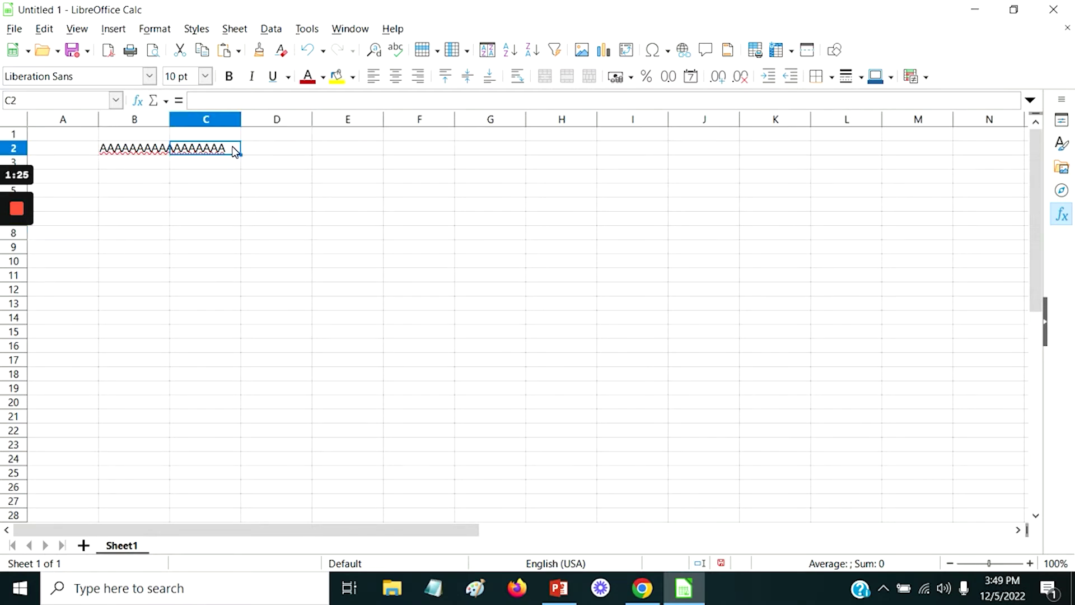
{"action": "type", "text": "BBBB"}
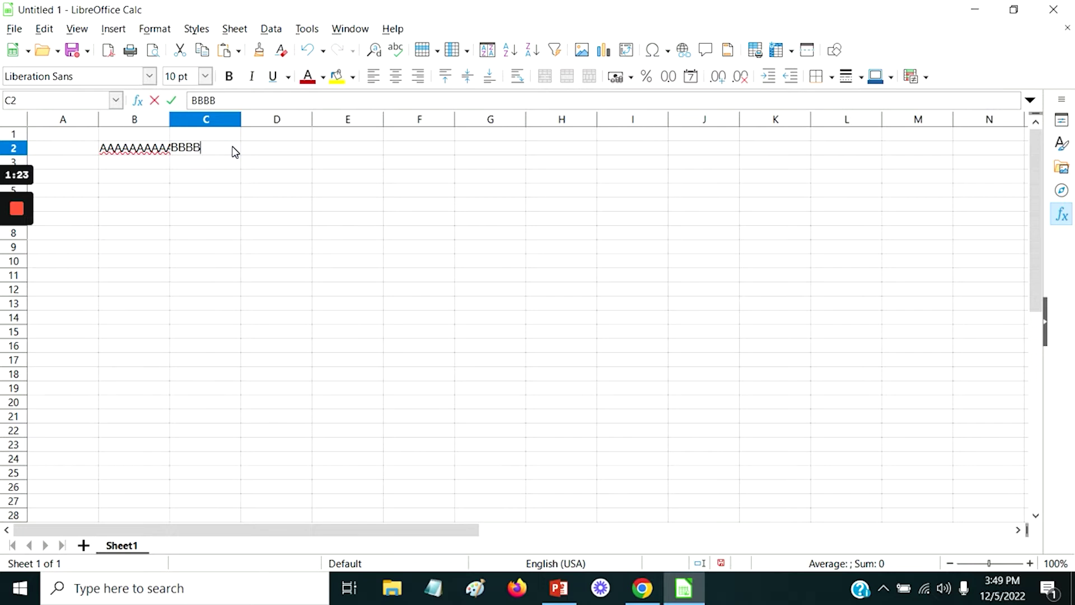
{"action": "type", "text": "BBBBBBBB"}
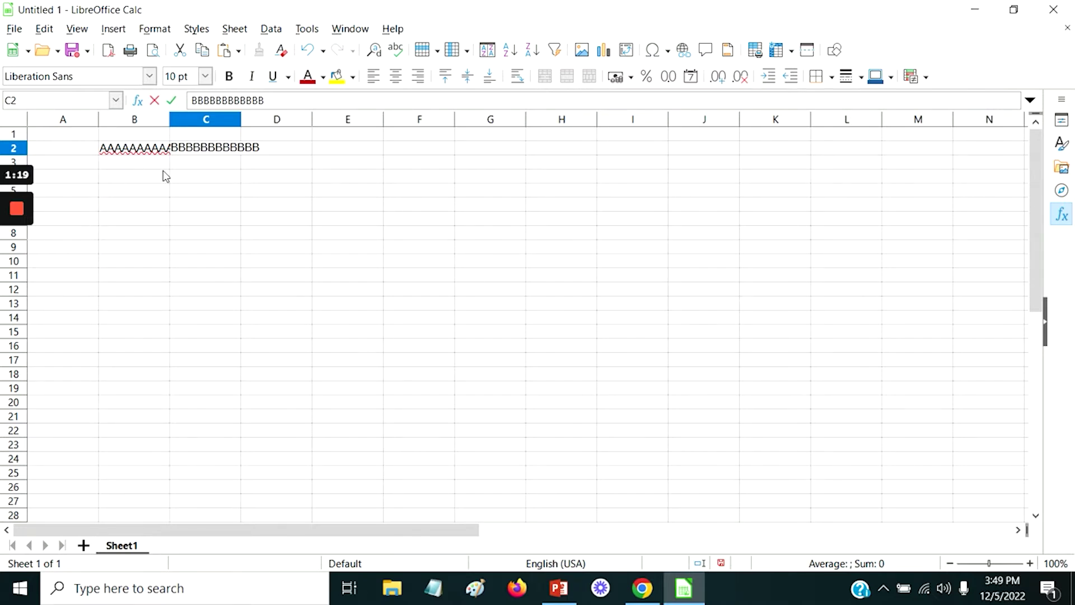
{"action": "left_click", "coordinate": [227, 262]}
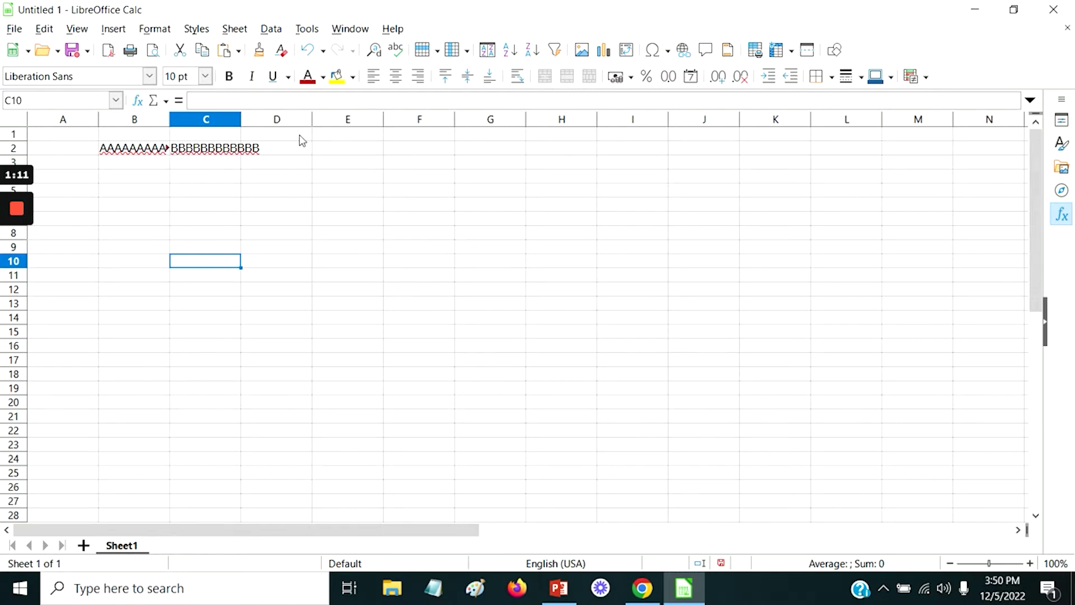
Step: Enter the text CCCCCCCC in cell E2
{"action": "left_click", "coordinate": [359, 148]}
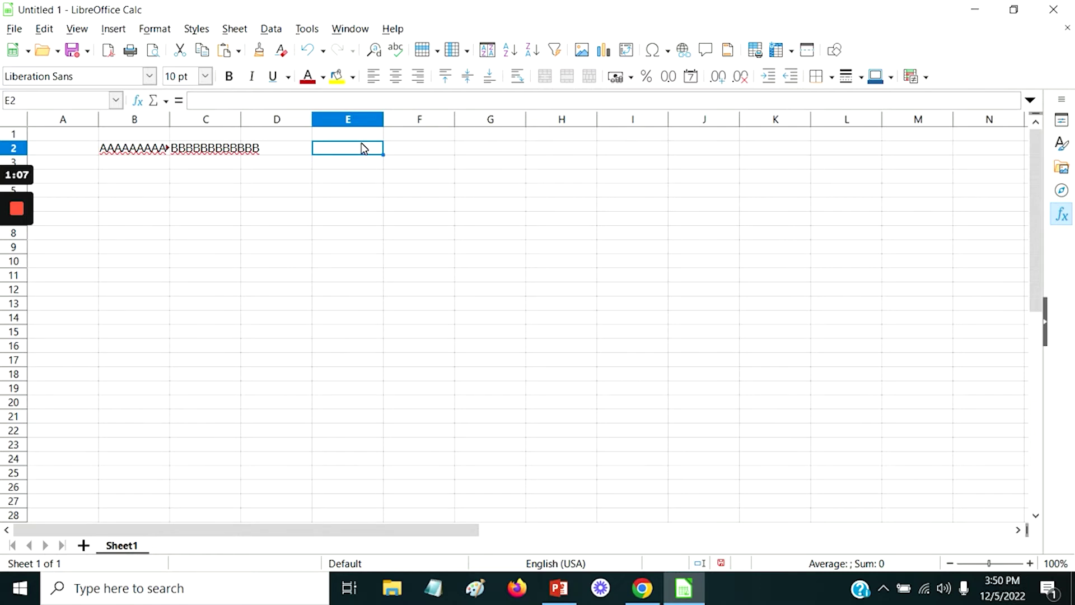
{"action": "type", "text": "CCCCCCCC"}
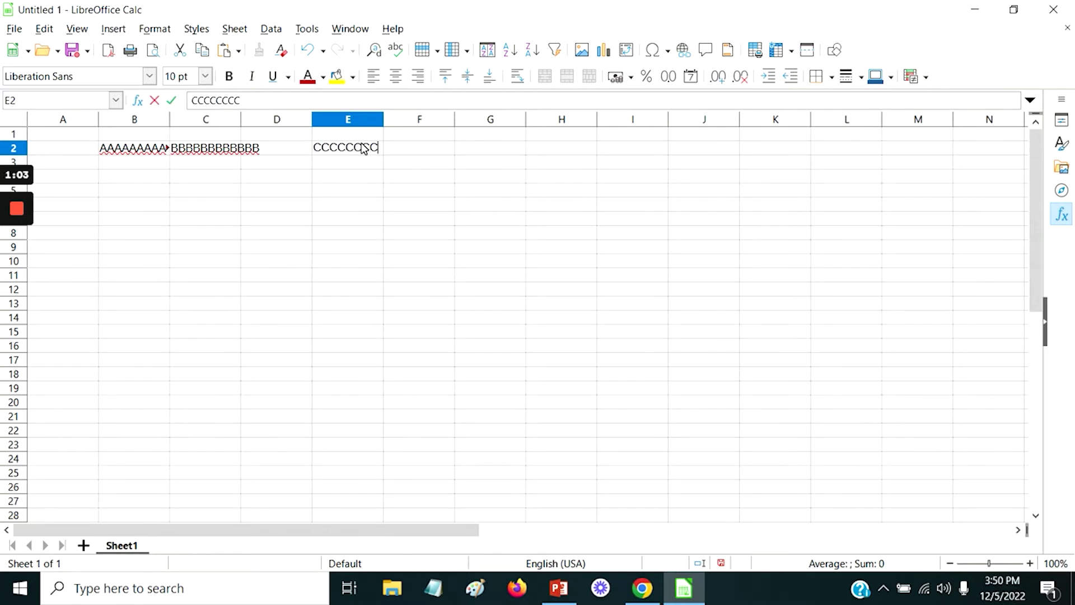
{"action": "key", "text": "Return"}
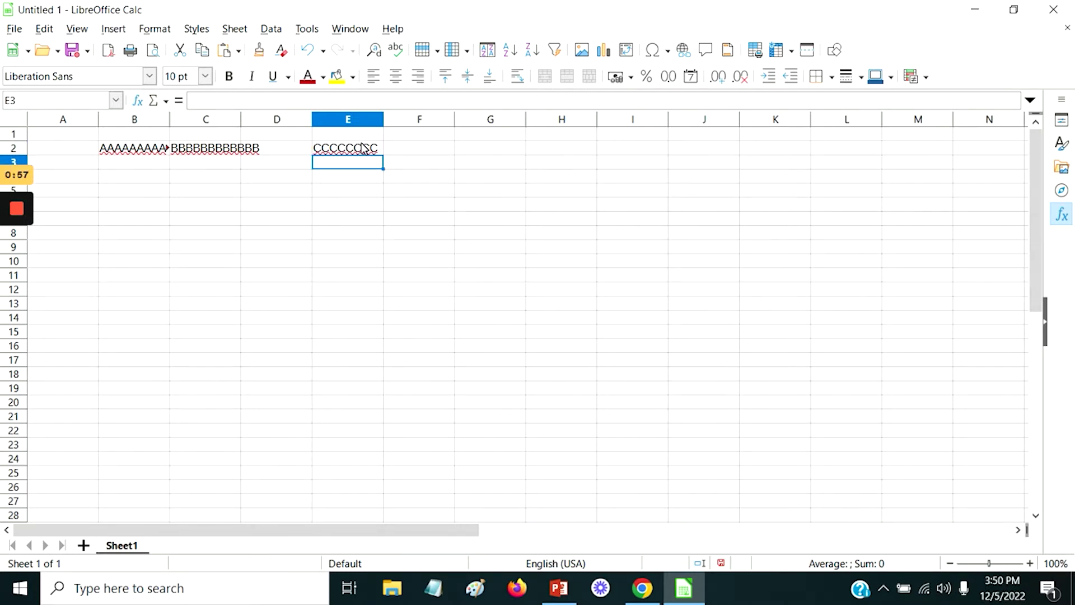
Step: Move the cell cursor around E2: up to E1, back down, over to F2 and back through E2 to D2
{"action": "left_click", "coordinate": [363, 147]}
{"action": "key", "text": "Up"}
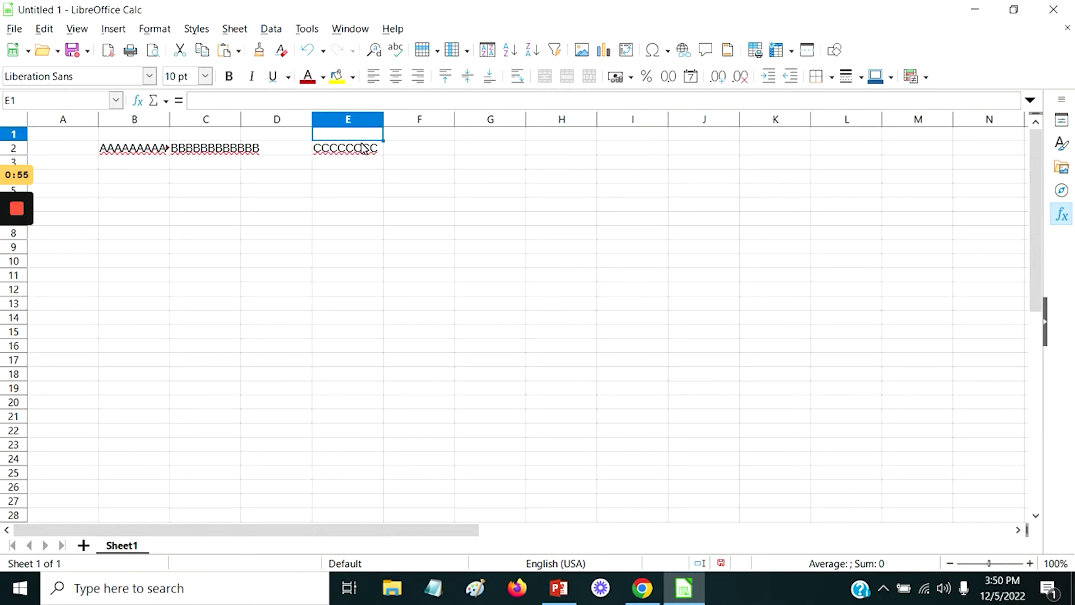
{"action": "key", "text": "Down"}
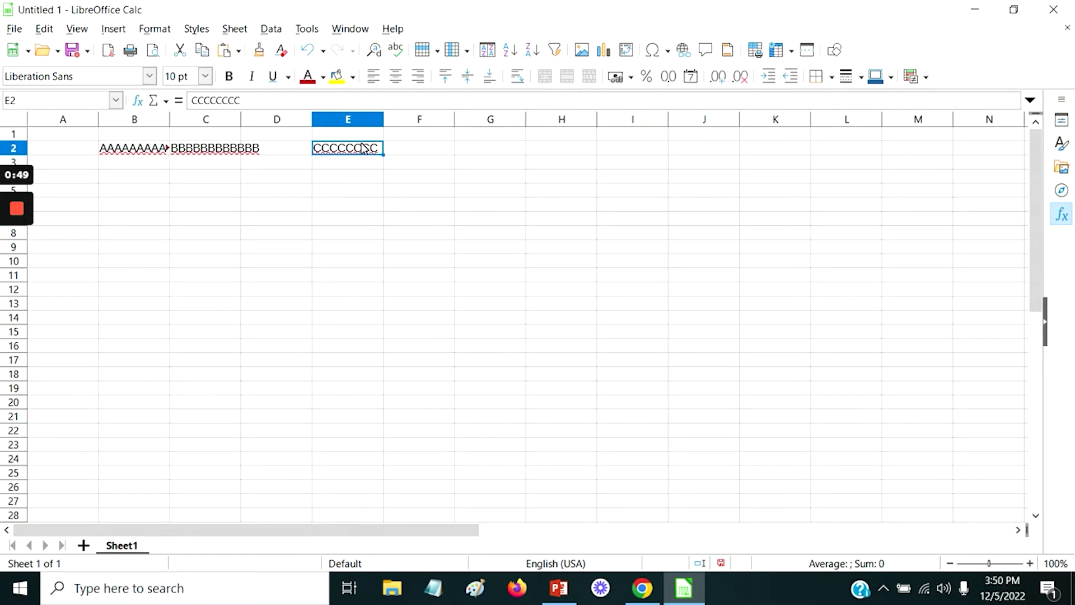
{"action": "key", "text": "Right"}
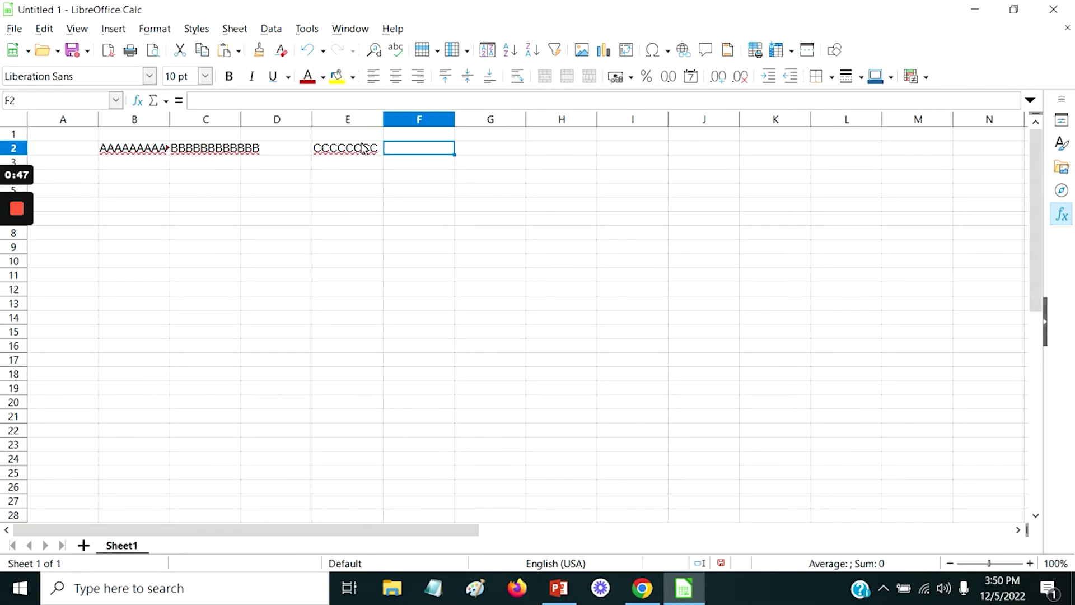
{"action": "key", "text": "Left"}
{"action": "key", "text": "Left"}
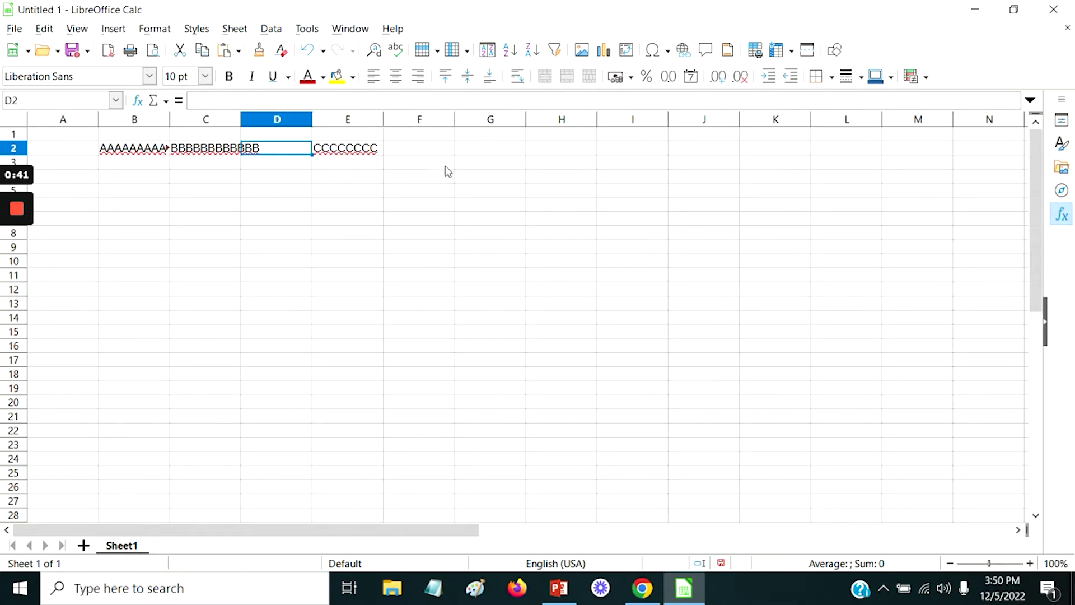
Step: Add two more lines inside cell E2 with manual line breaks, CCCCCCC and CCCCCCCC
{"action": "left_click", "coordinate": [380, 154]}
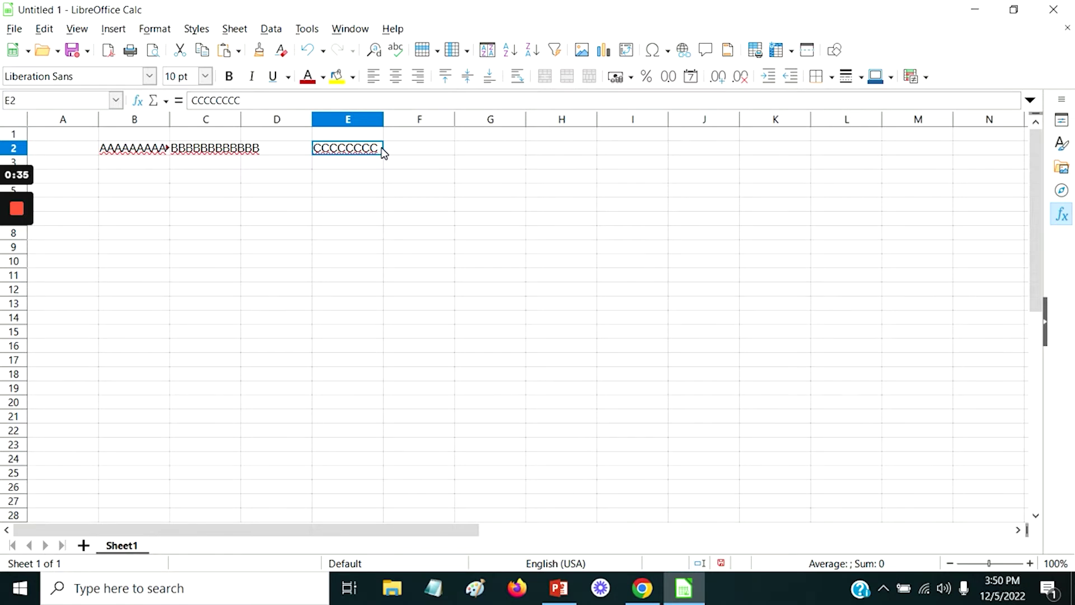
{"action": "double_click", "coordinate": [380, 152]}
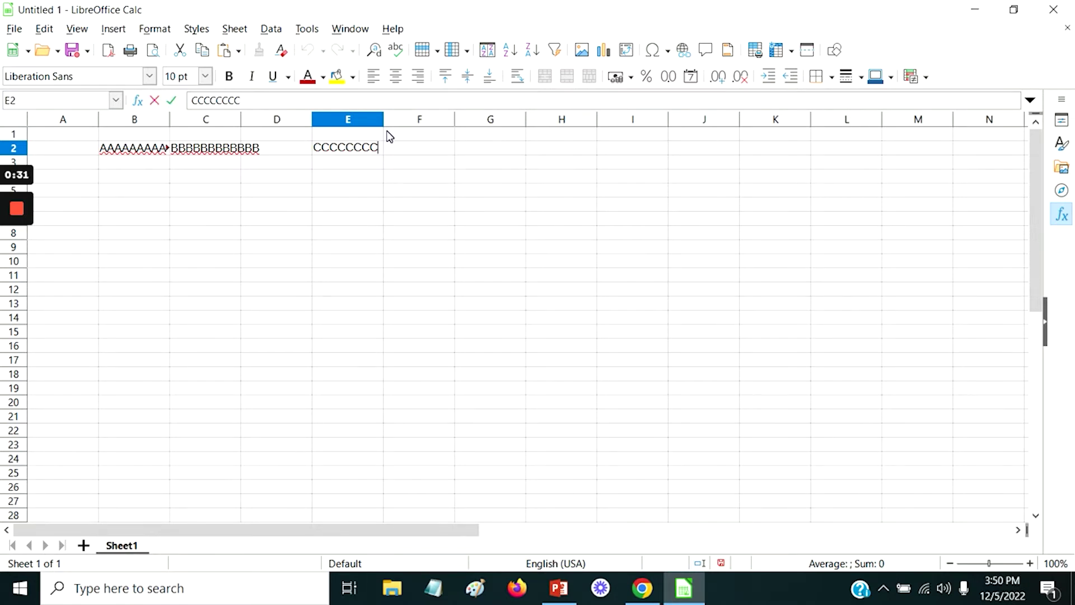
{"action": "key", "text": "ctrl+Return"}
{"action": "type", "text": "CCCCCCC"}
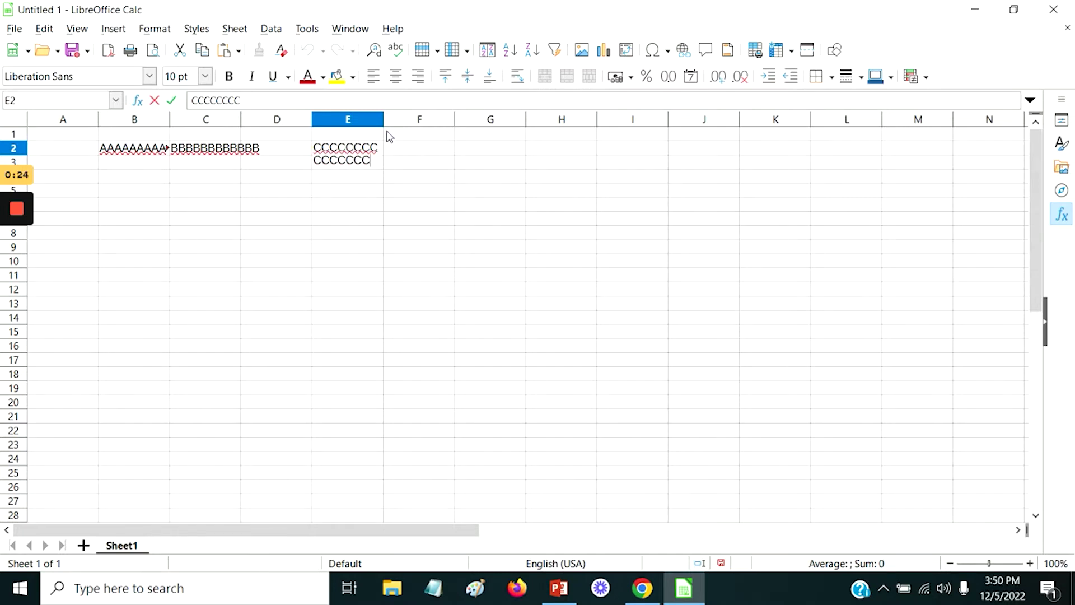
{"action": "key", "text": "ctrl+Return"}
{"action": "type", "text": "CCCCCCCC"}
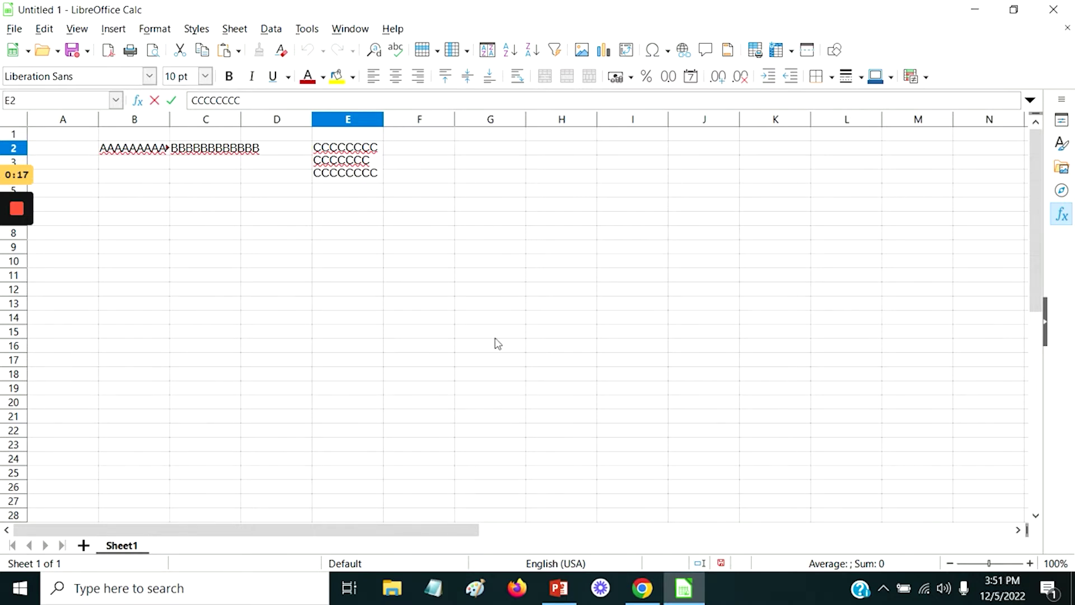
{"action": "left_click_drag", "start_coordinate": [260, 252], "coordinate": [257, 253]}
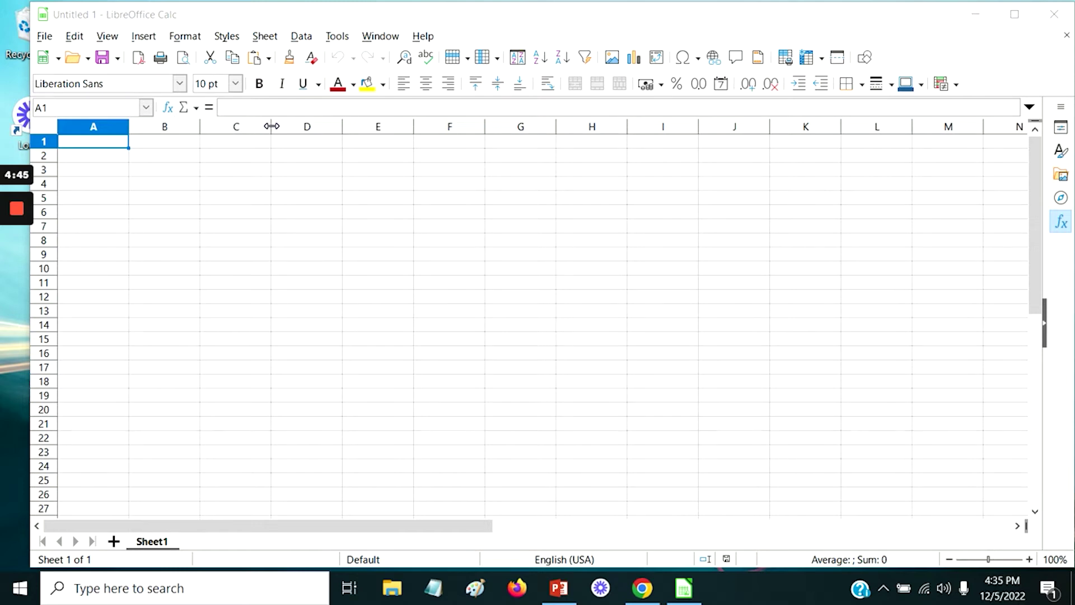
Step: Widen column C to a bit over twice its default width and make row 9 about seven times taller
{"action": "left_click_drag", "start_coordinate": [272, 126], "coordinate": [418, 124]}
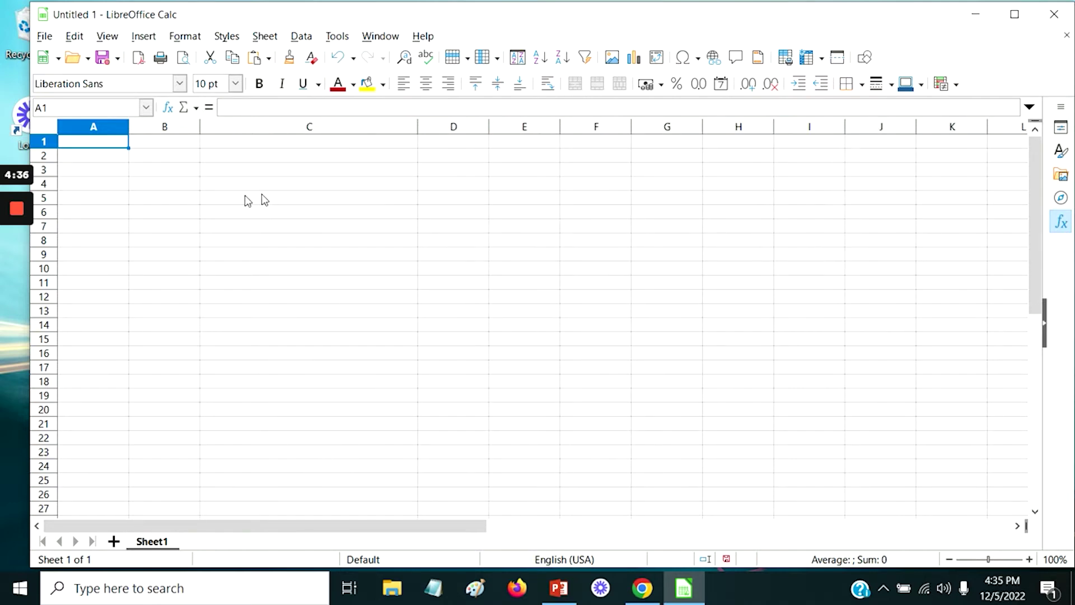
{"action": "left_click_drag", "start_coordinate": [416, 123], "coordinate": [370, 126]}
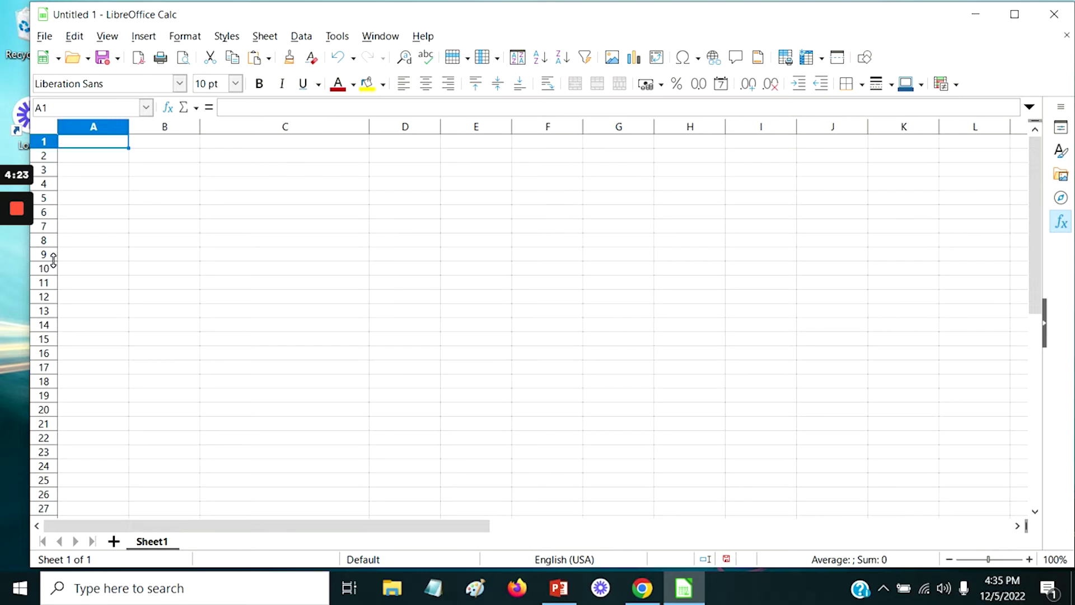
{"action": "left_click_drag", "start_coordinate": [53, 261], "coordinate": [55, 350]}
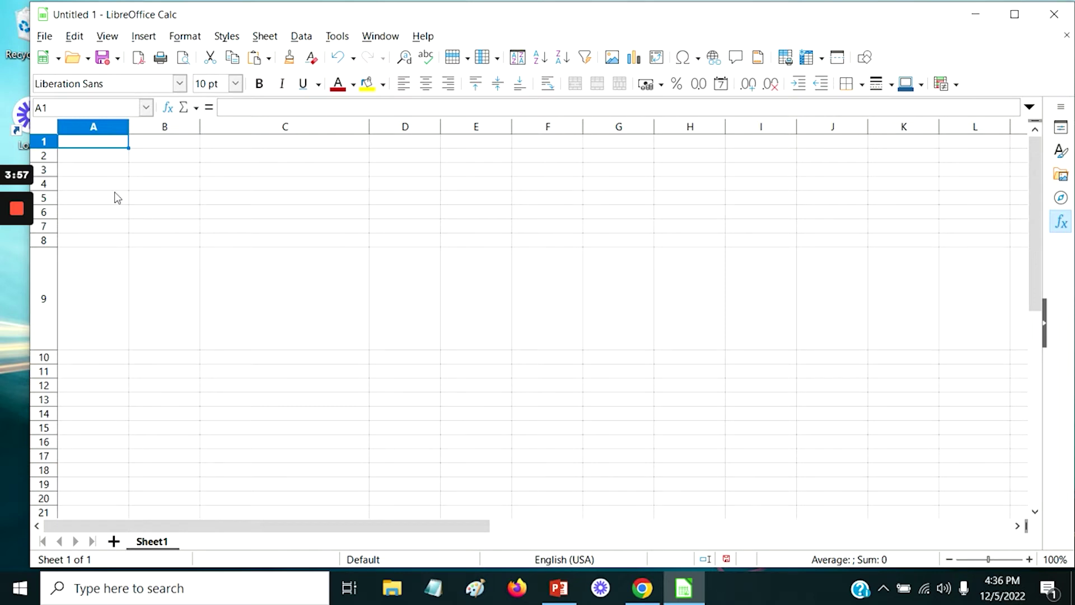
Step: Select the entire sheet, set all columns to about 1.51" wide and make all rows about four times taller, and deselect
{"action": "left_click", "coordinate": [49, 130]}
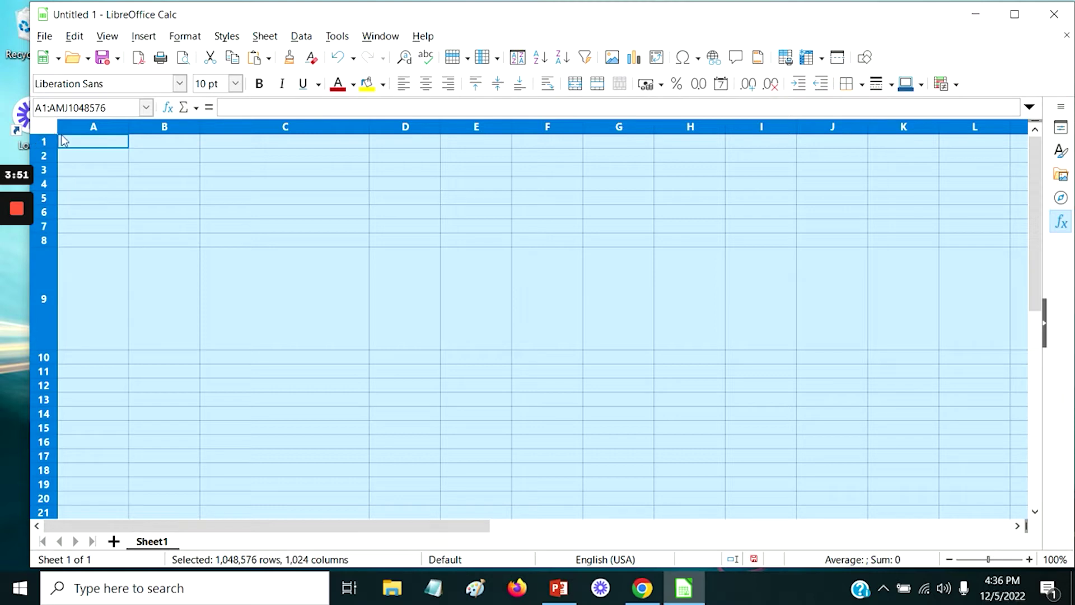
{"action": "left_click_drag", "start_coordinate": [128, 124], "coordinate": [178, 125]}
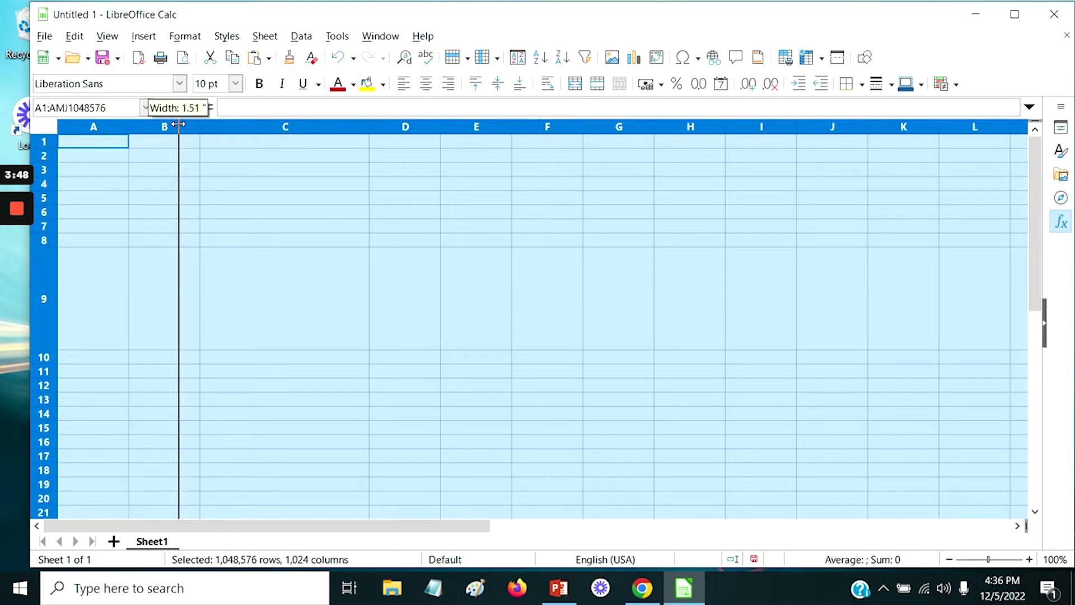
{"action": "left_click_drag", "start_coordinate": [178, 124], "coordinate": [178, 124]}
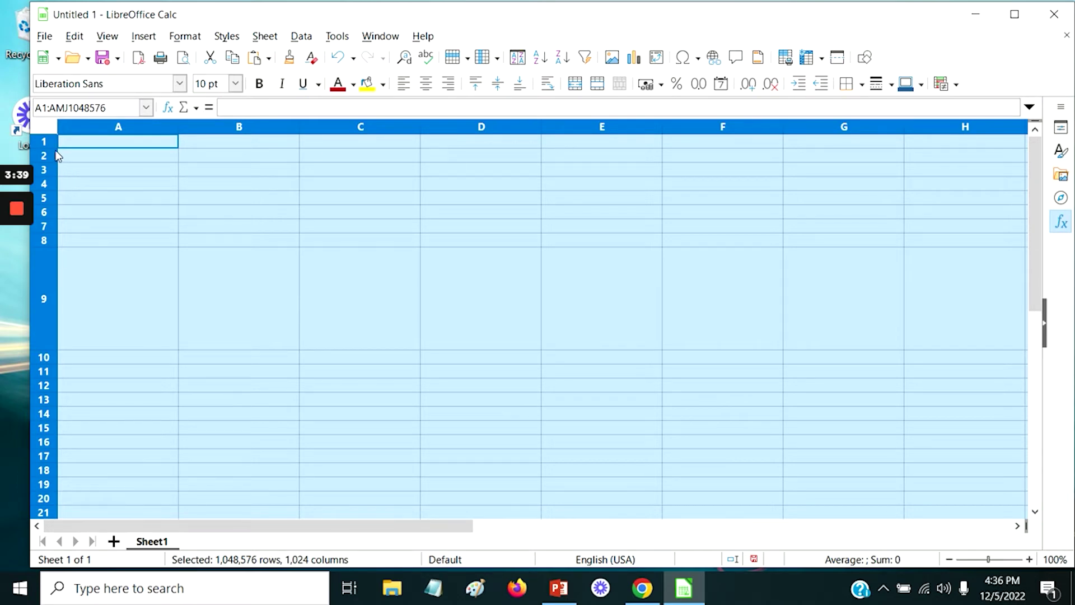
{"action": "left_click_drag", "start_coordinate": [54, 149], "coordinate": [60, 189]}
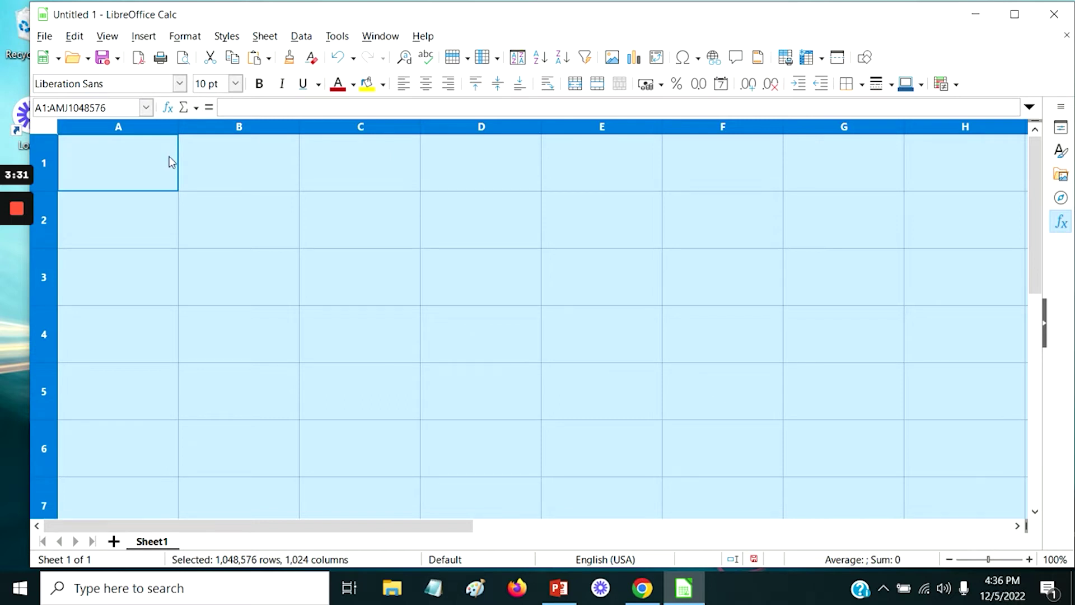
{"action": "left_click", "coordinate": [170, 157]}
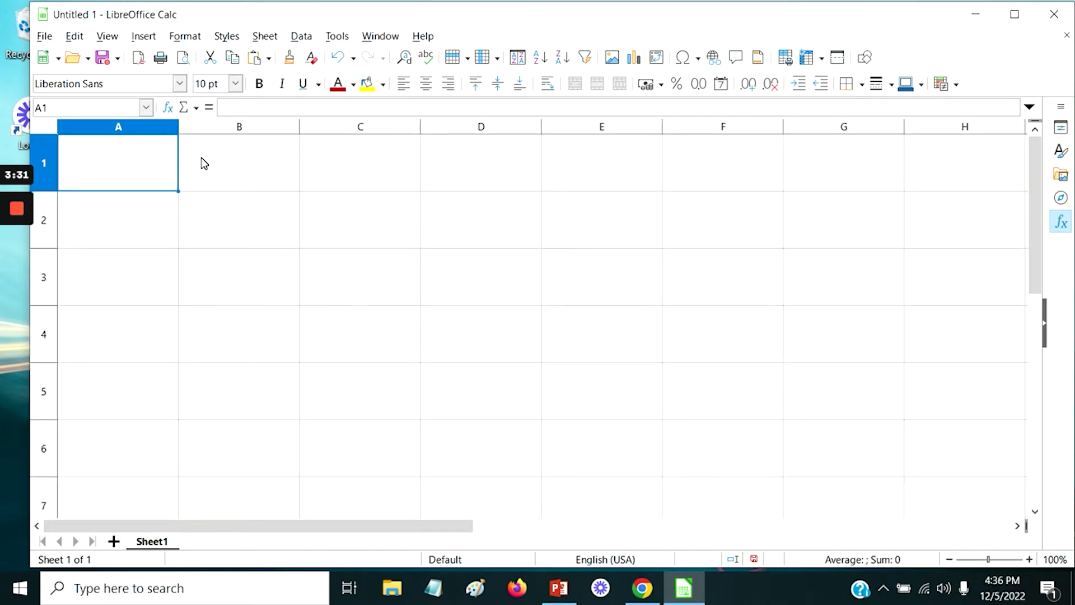
Step: Enter the text "Hello World" in cell B1
{"action": "left_click", "coordinate": [202, 159]}
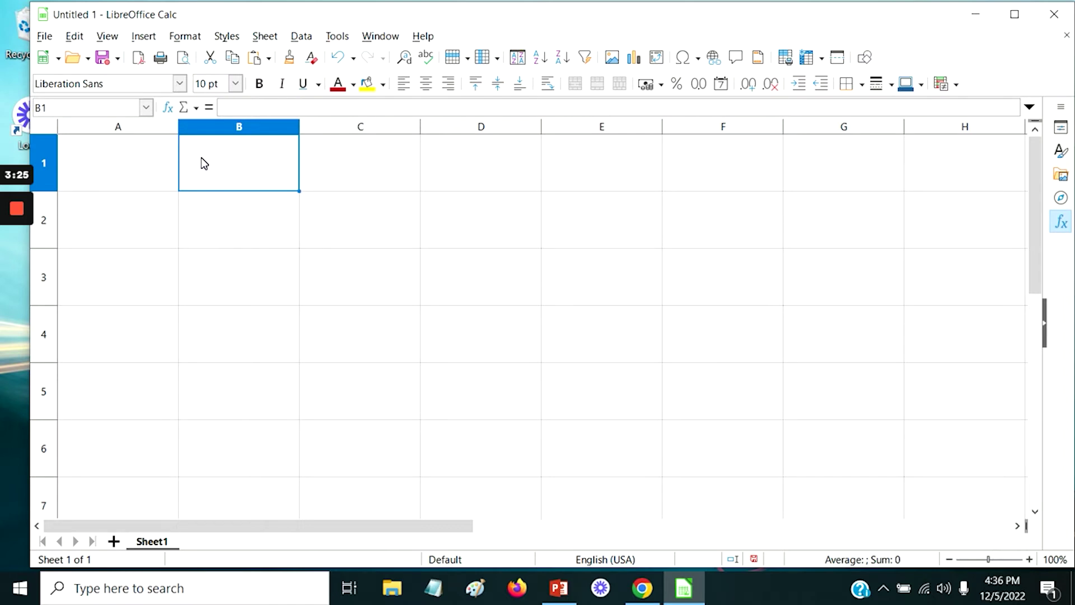
{"action": "key", "text": "F2"}
{"action": "type", "text": "H"}
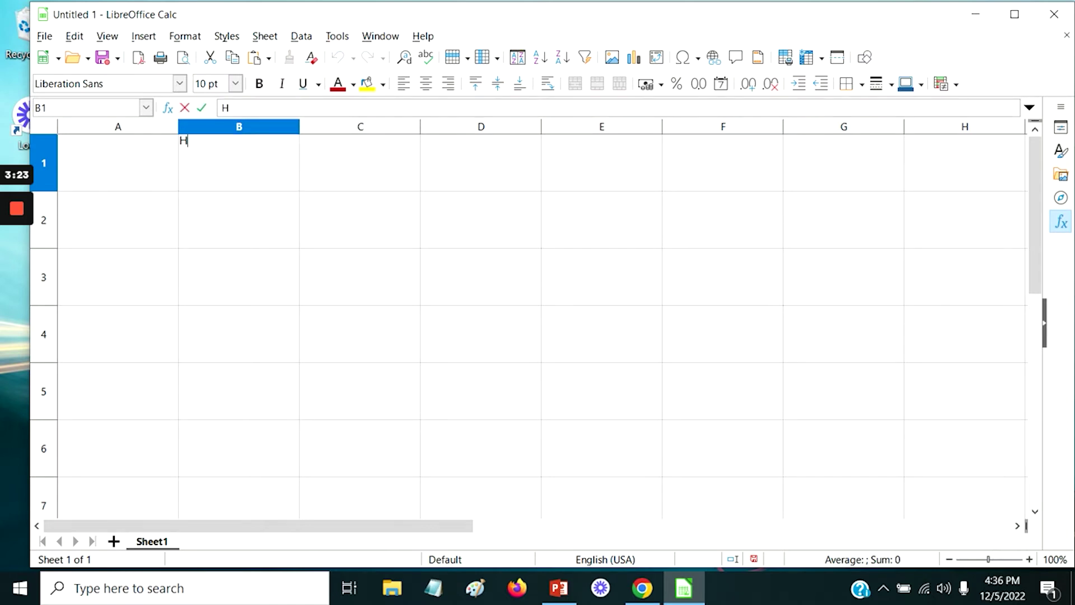
{"action": "type", "text": "ello World"}
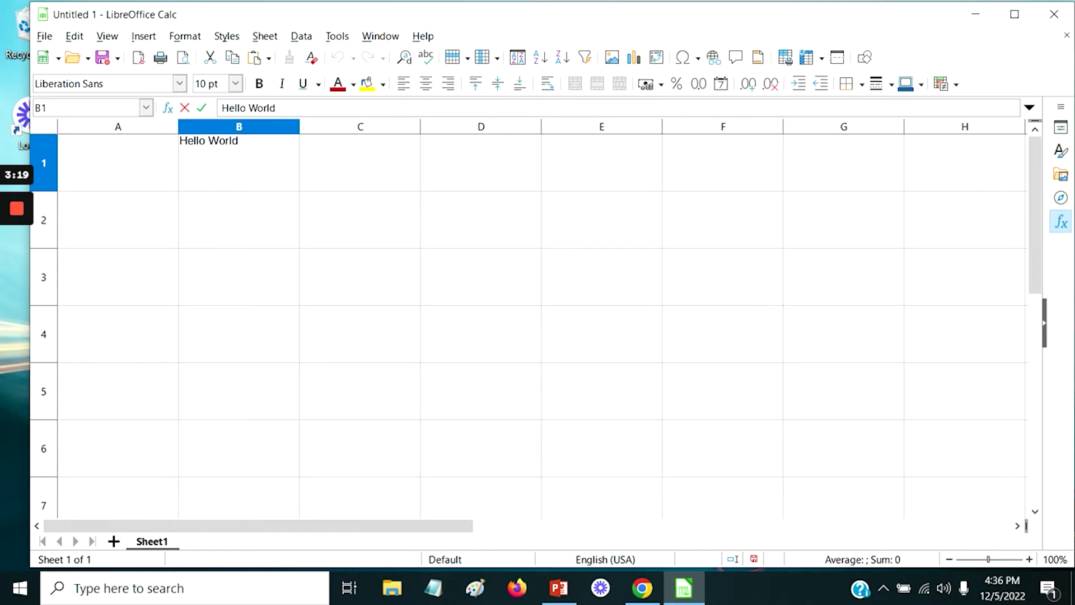
{"action": "left_click", "coordinate": [385, 168]}
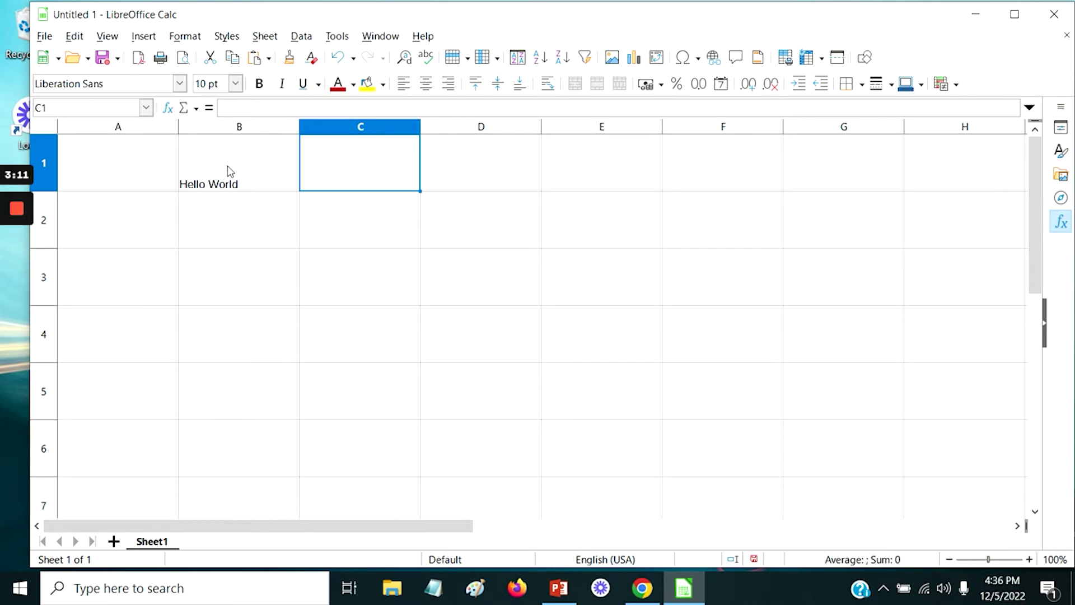
Step: Try right alignment on the text in B1 and settle on centring it horizontally
{"action": "left_click", "coordinate": [239, 160]}
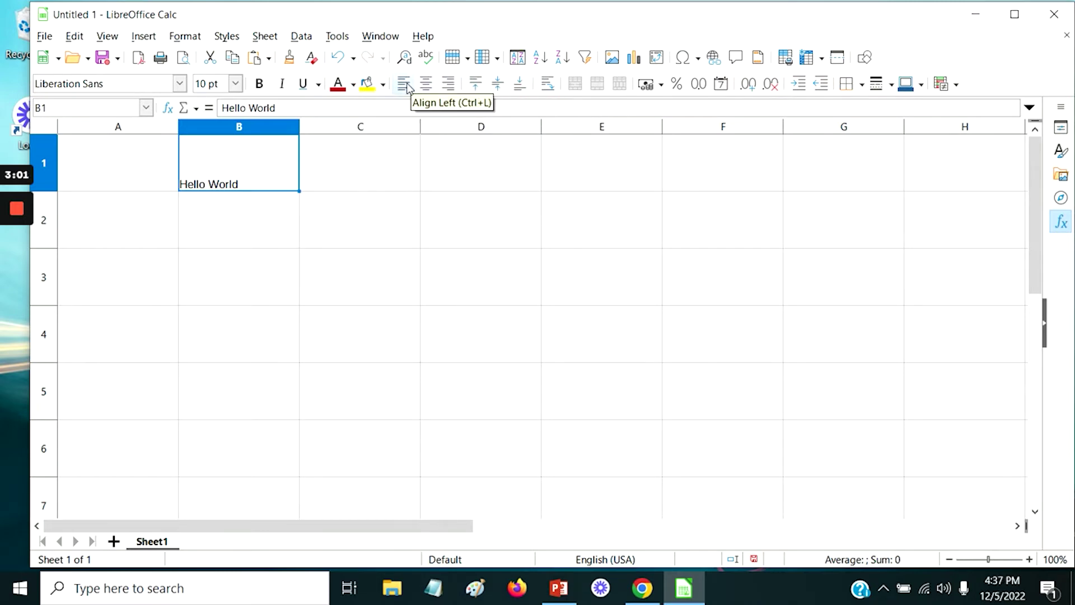
{"action": "left_click", "coordinate": [435, 88]}
{"action": "left_click", "coordinate": [448, 84]}
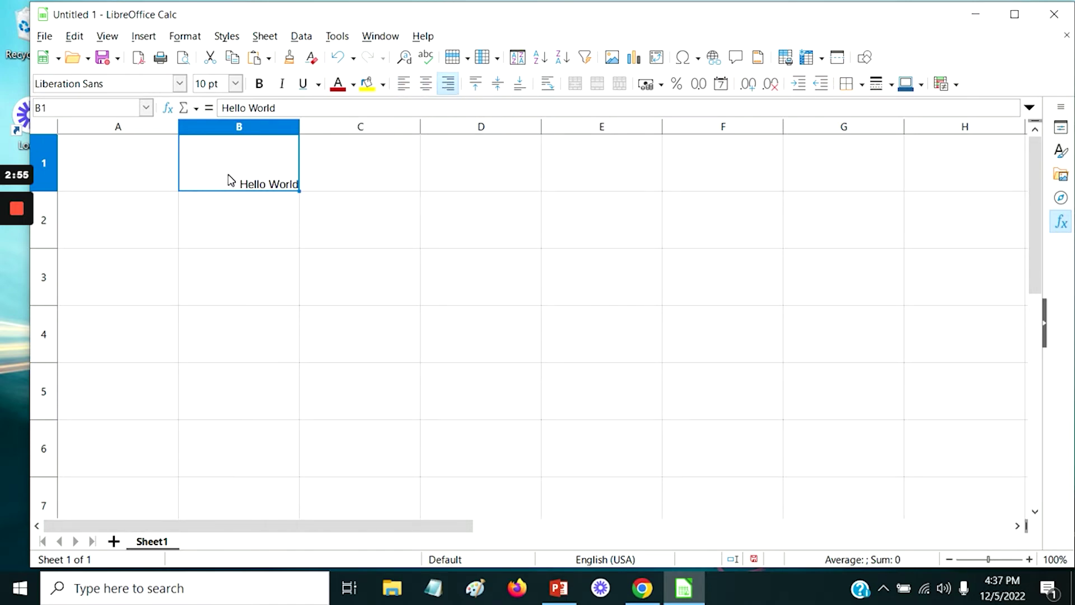
{"action": "left_click", "coordinate": [427, 85]}
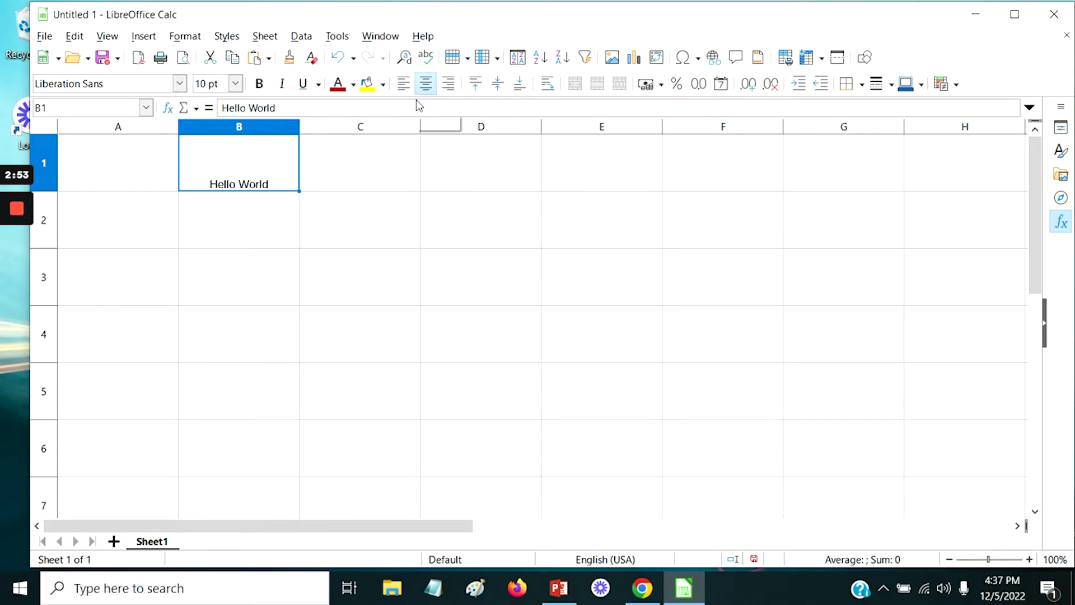
Step: Try top and bottom alignment on the text in B1 and settle on centring it vertically
{"action": "left_click", "coordinate": [476, 87]}
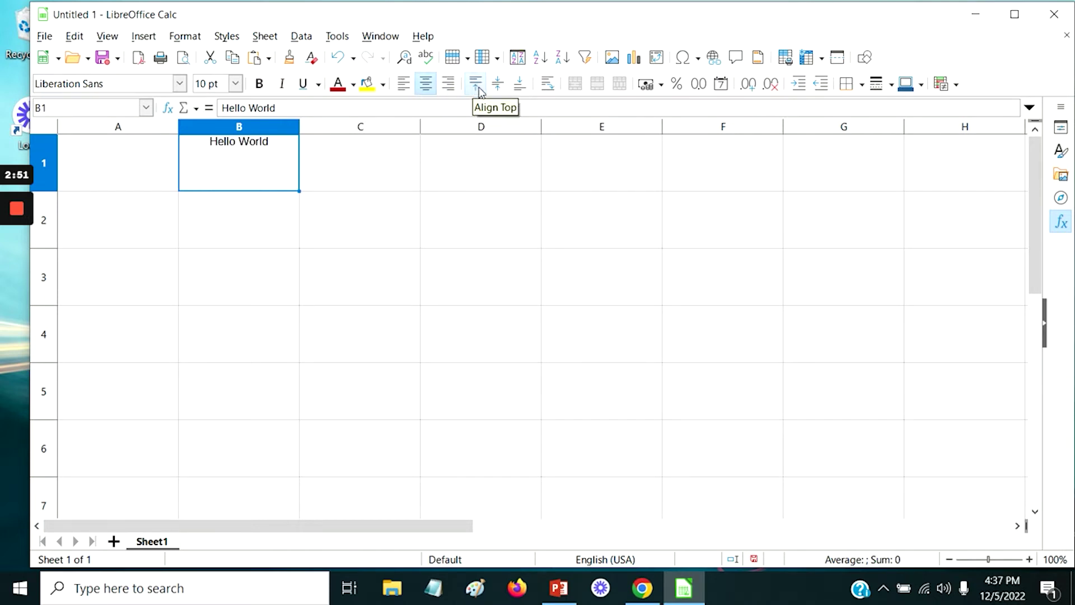
{"action": "left_click", "coordinate": [498, 90]}
{"action": "left_click", "coordinate": [518, 88]}
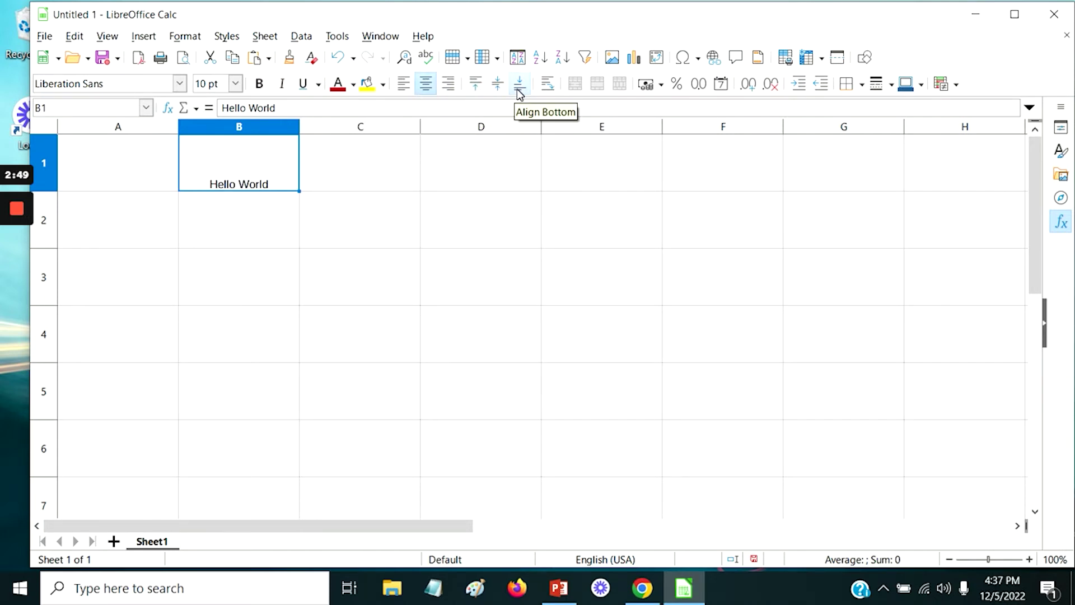
{"action": "left_click", "coordinate": [498, 89]}
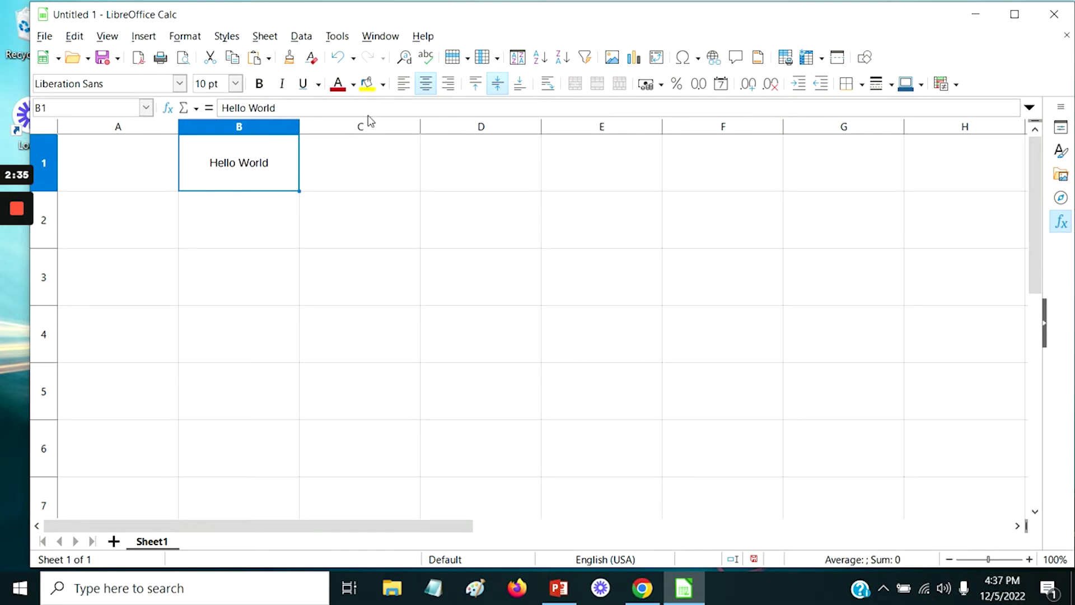
Step: Give cell B1 a red background and set its font colour to white
{"action": "left_click", "coordinate": [383, 85]}
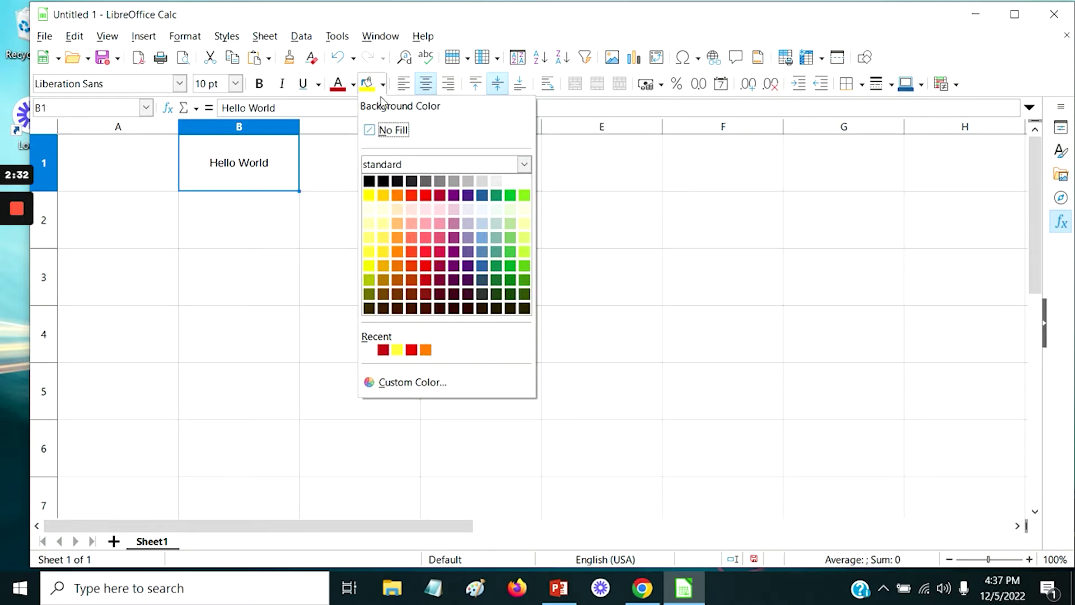
{"action": "left_click", "coordinate": [425, 266]}
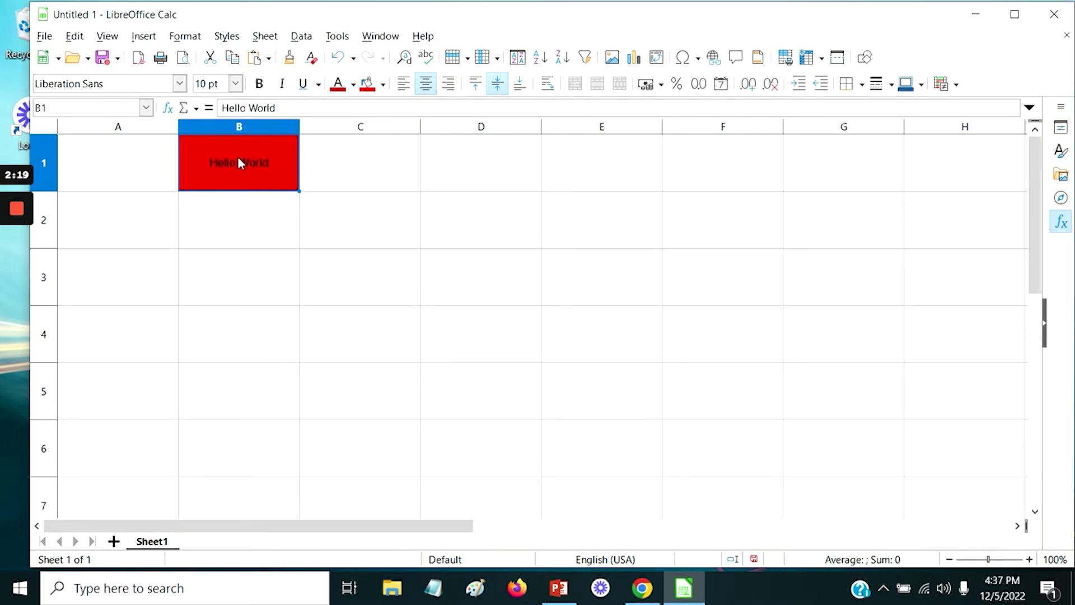
{"action": "left_click", "coordinate": [353, 85]}
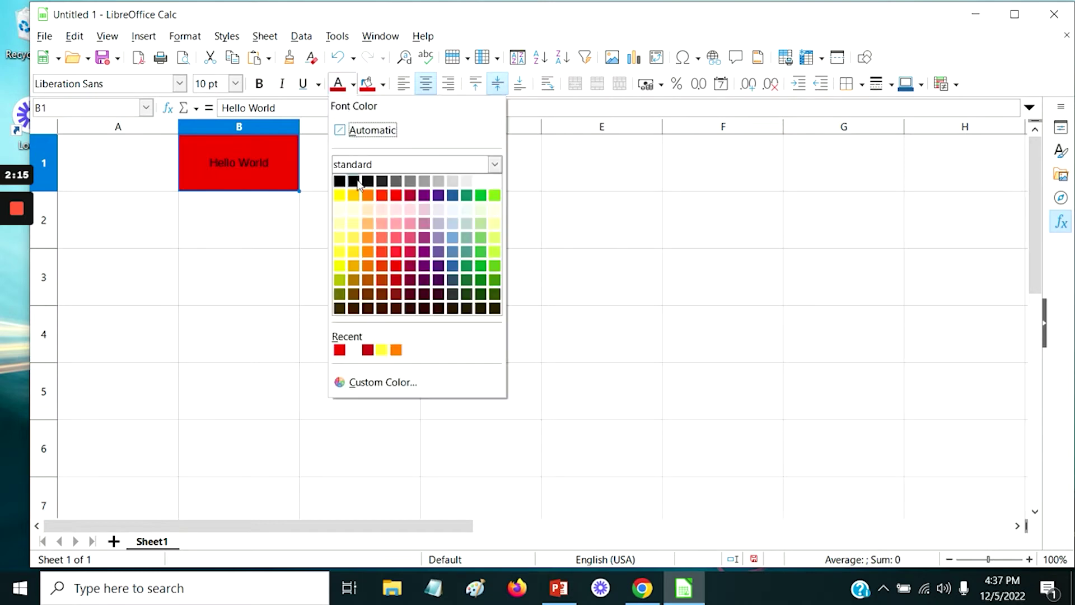
{"action": "left_click", "coordinate": [493, 180]}
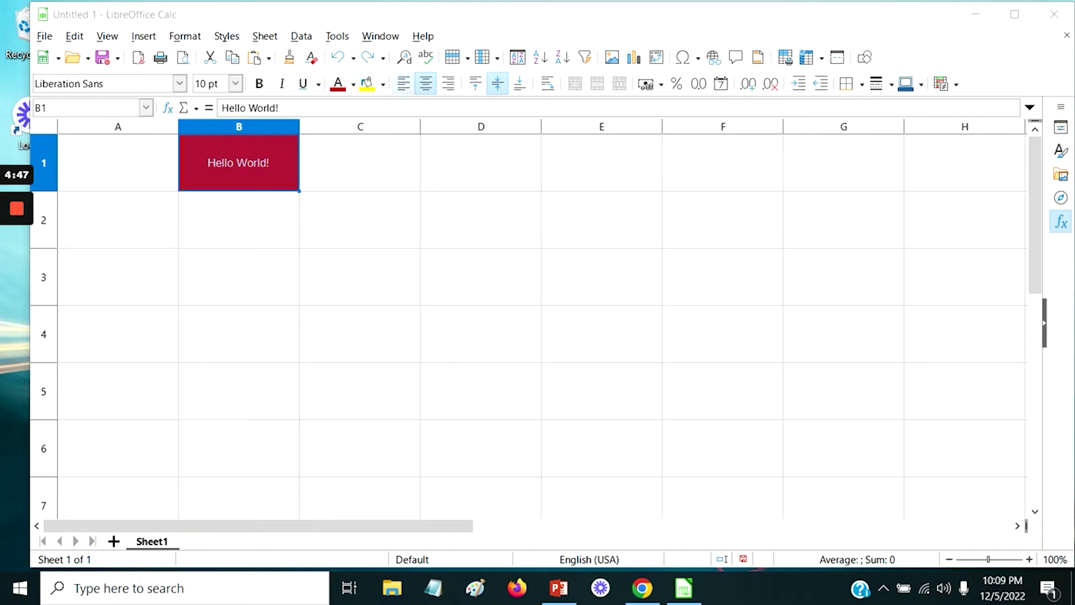
Step: Delete the text in cell B1 and enter "good bye!" in its place
{"action": "left_click", "coordinate": [240, 163]}
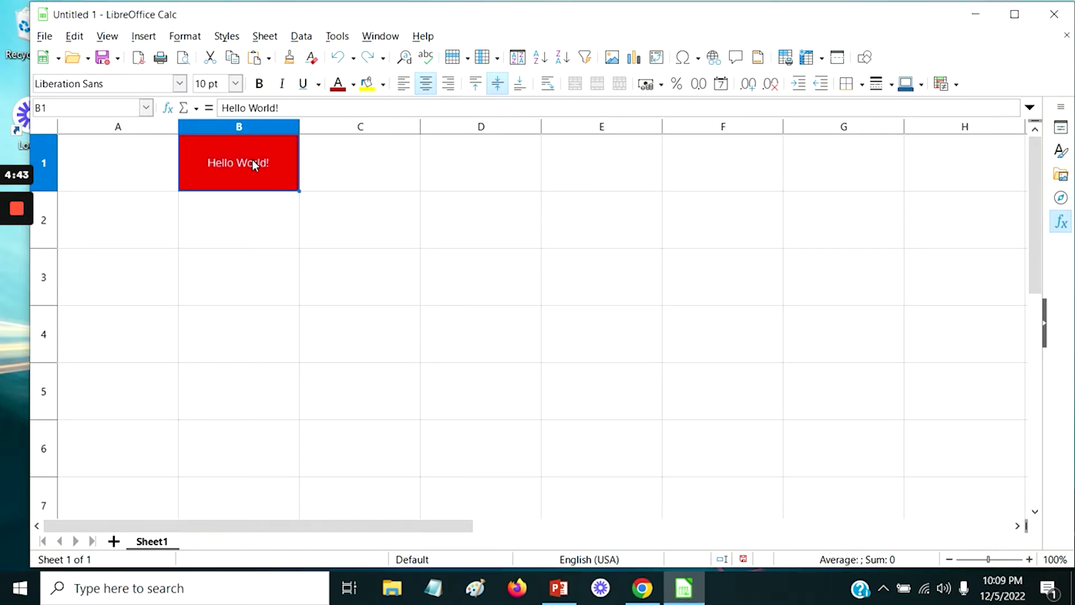
{"action": "key", "text": "Delete"}
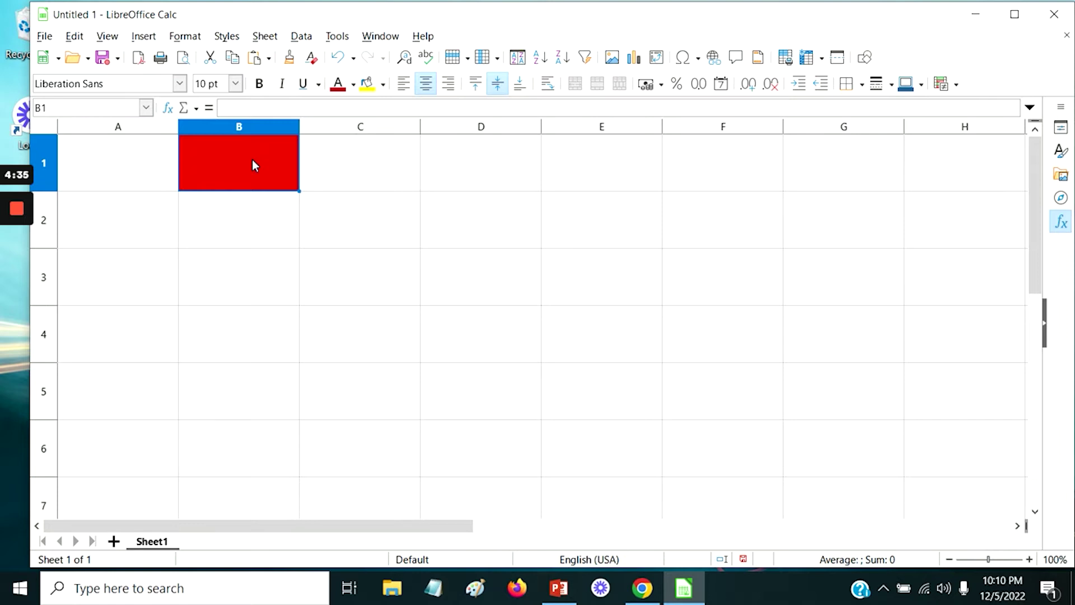
{"action": "type", "text": "good bye!"}
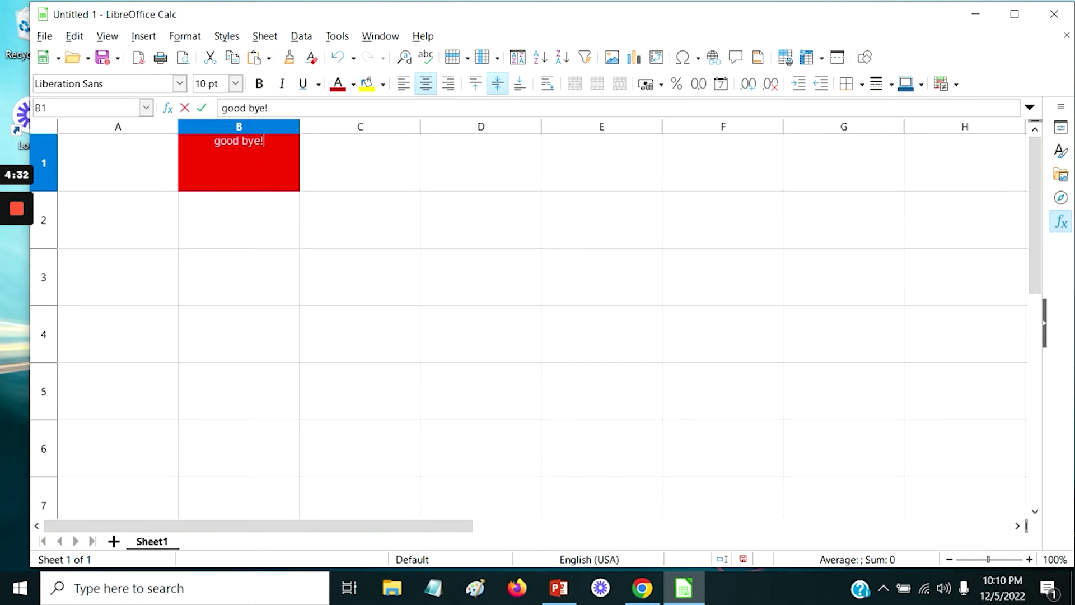
{"action": "key", "text": "Return"}
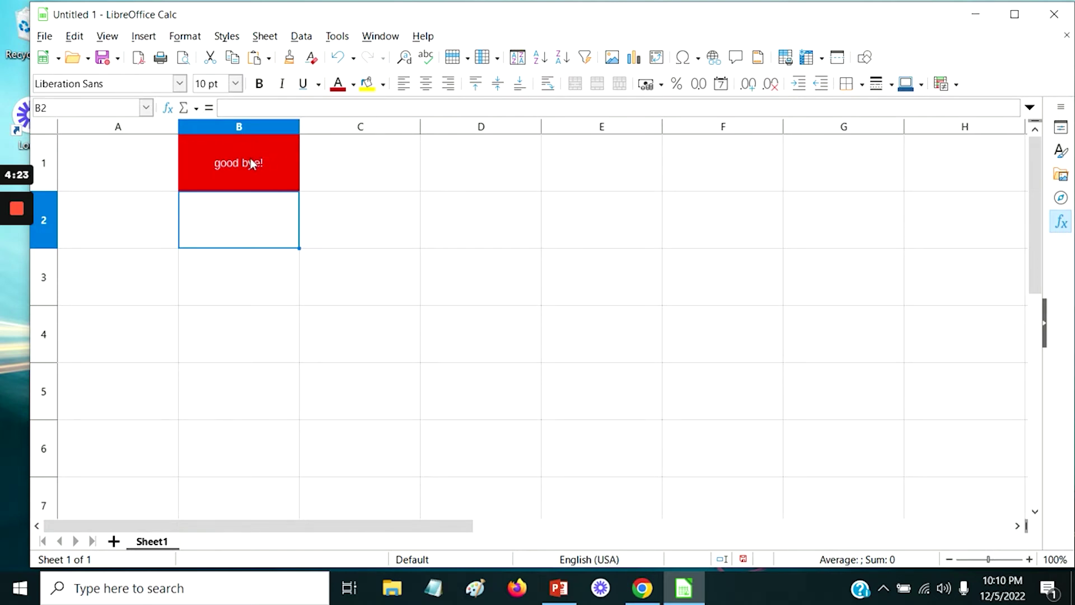
Step: Select B1, look through the available paste formats, and close the list without pasting
{"action": "left_click", "coordinate": [244, 163]}
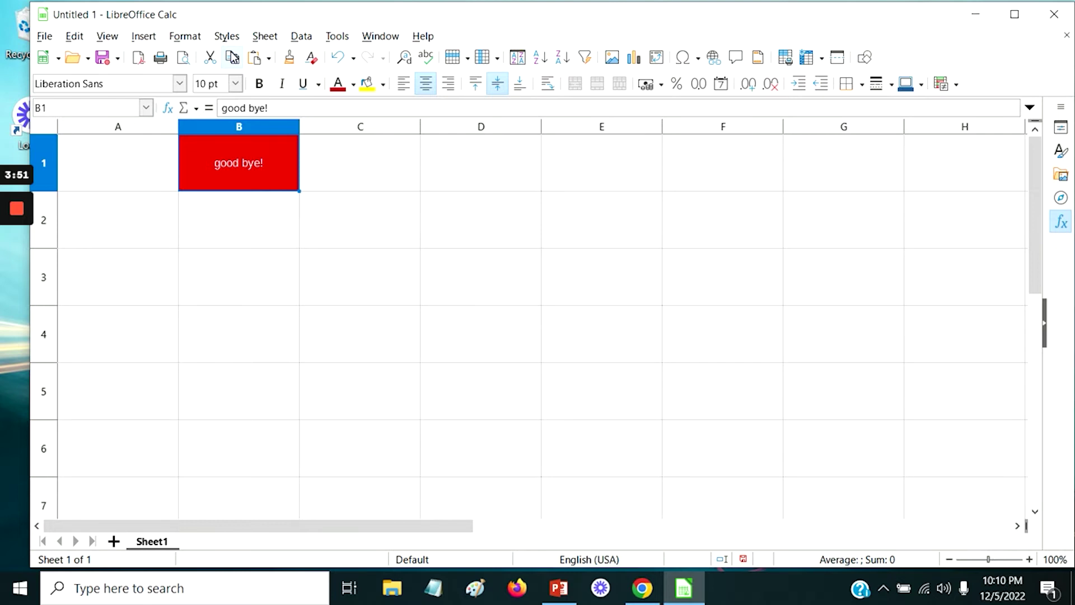
{"action": "left_click", "coordinate": [271, 59]}
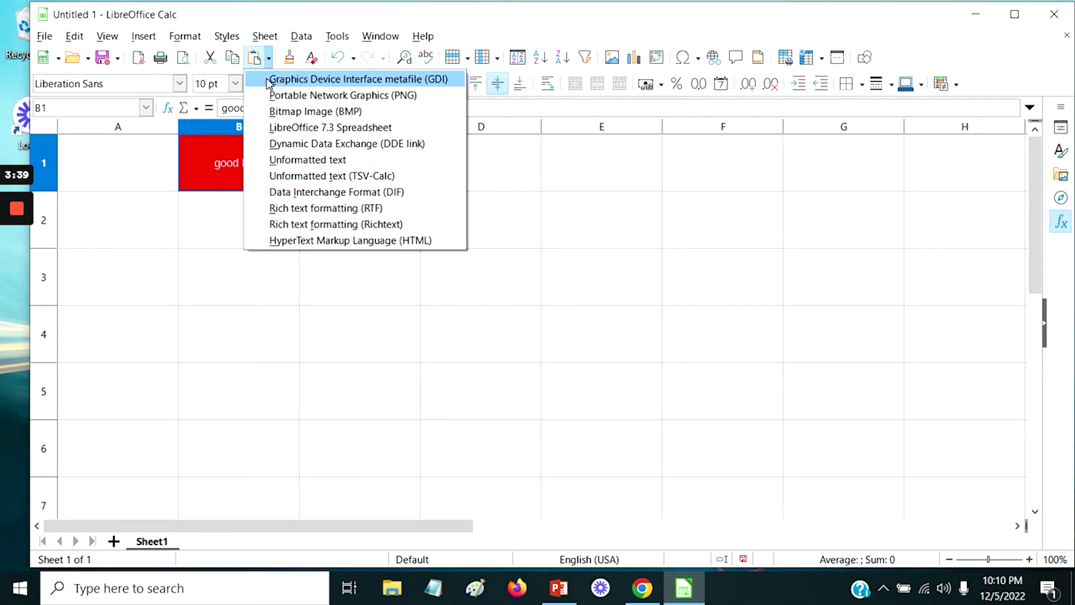
{"action": "left_click", "coordinate": [241, 19]}
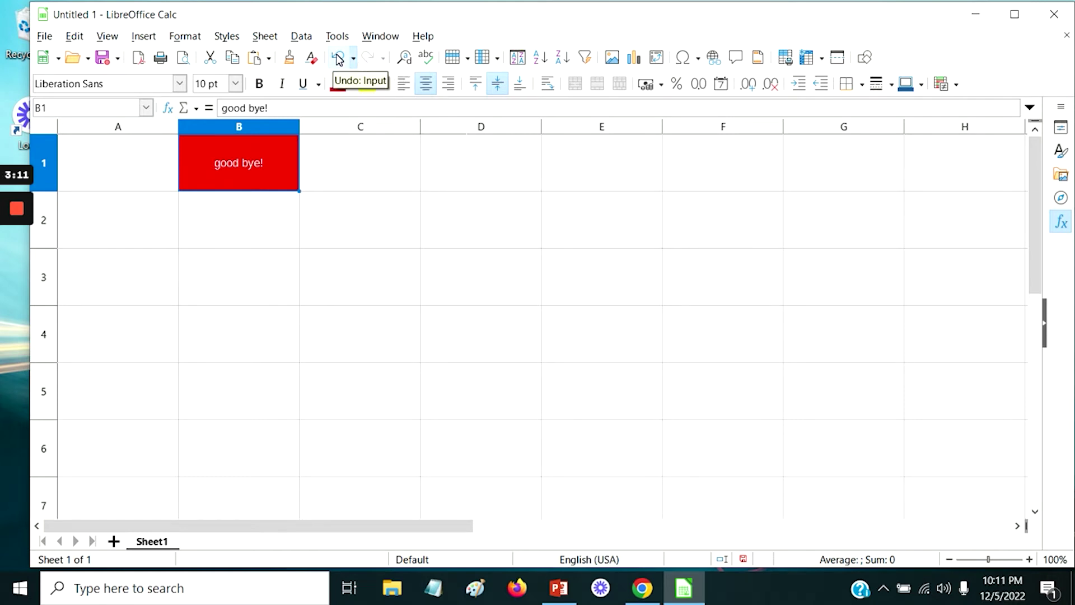
Step: Undo the "good bye!" entry and the deletion of the previous text in B1
{"action": "left_click", "coordinate": [340, 58]}
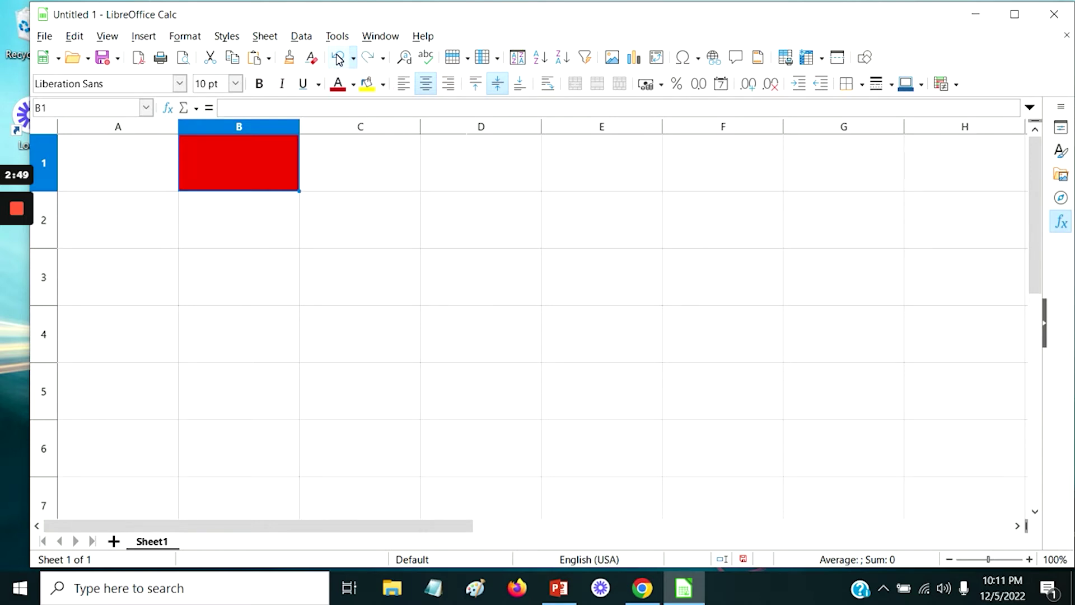
{"action": "left_click", "coordinate": [340, 58]}
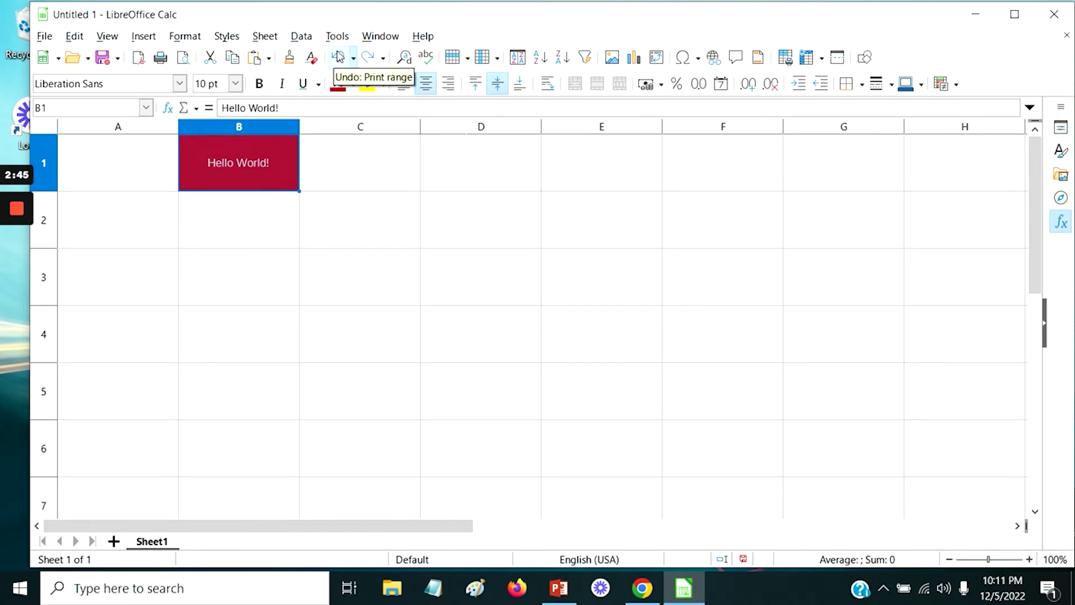
Step: Try moving cell B1 to D1 with cut and paste, and undo both operations
{"action": "left_click", "coordinate": [210, 58]}
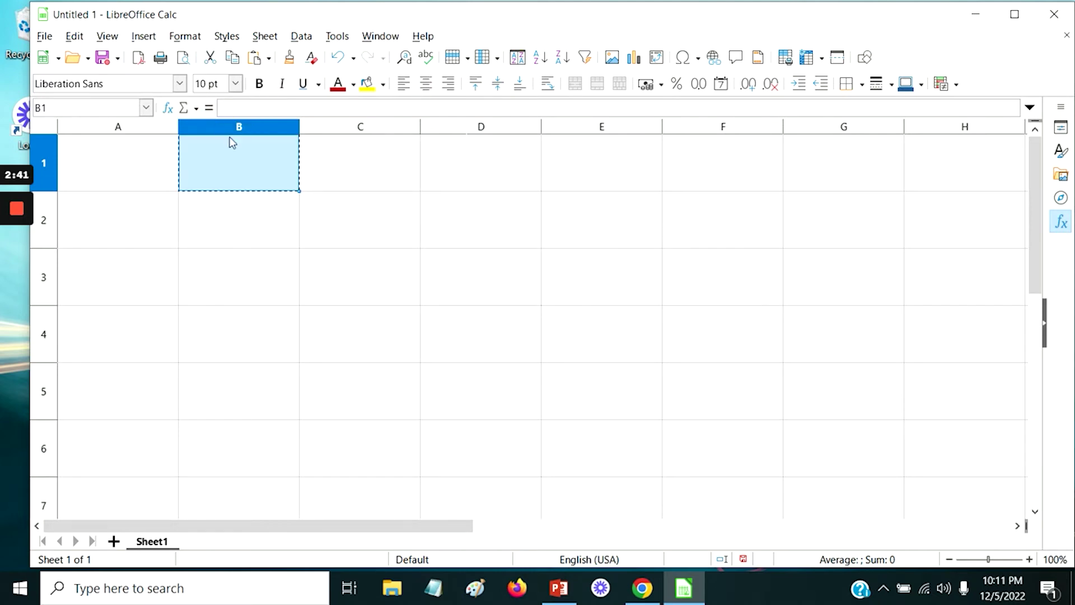
{"action": "left_click", "coordinate": [485, 175]}
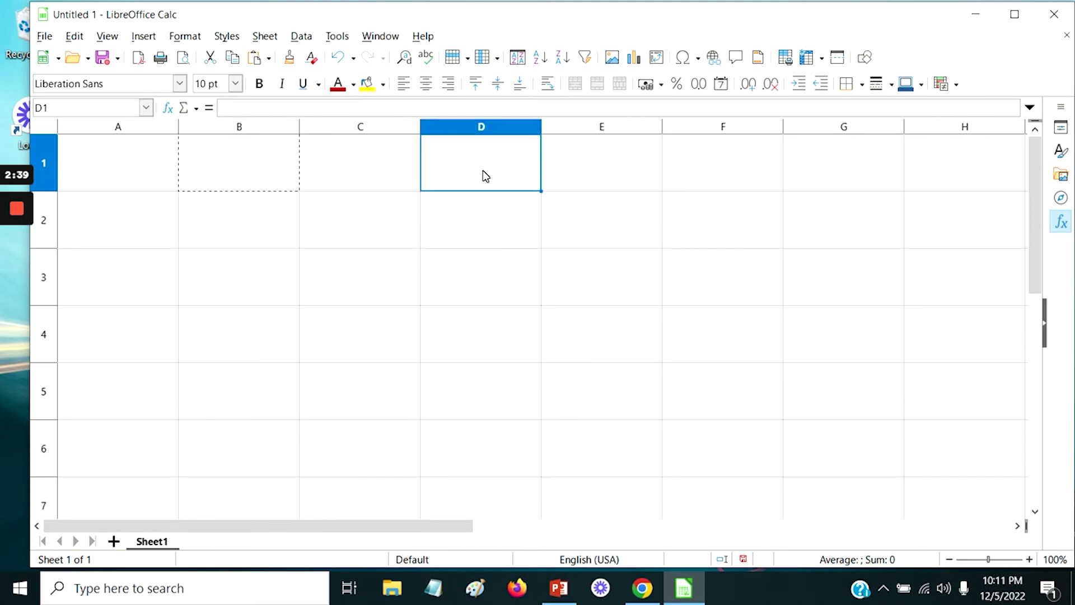
{"action": "left_click", "coordinate": [254, 57]}
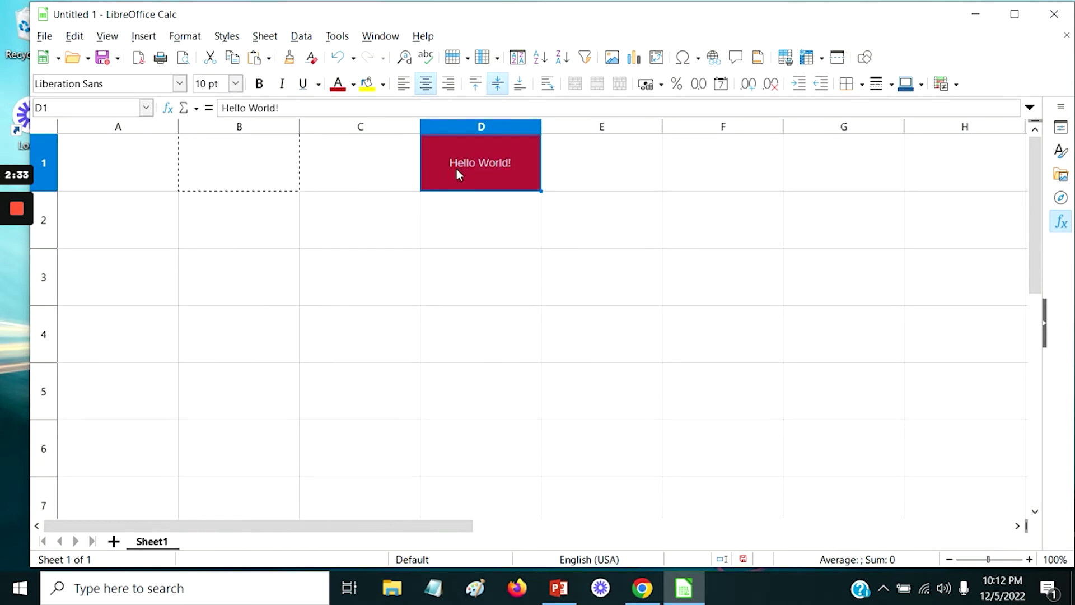
{"action": "key", "text": "ctrl+z"}
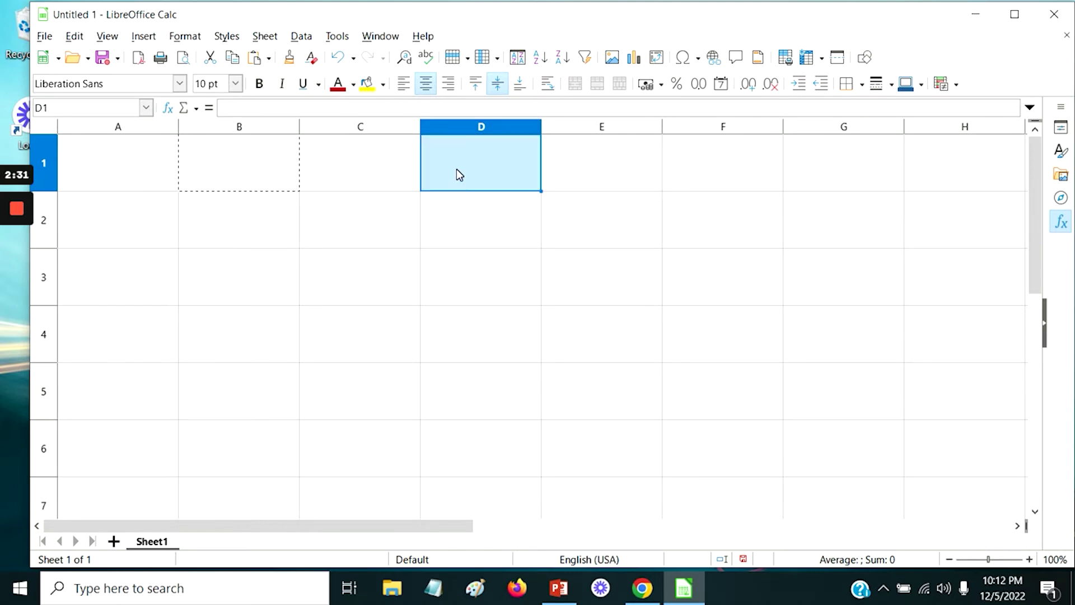
{"action": "key", "text": "ctrl+z"}
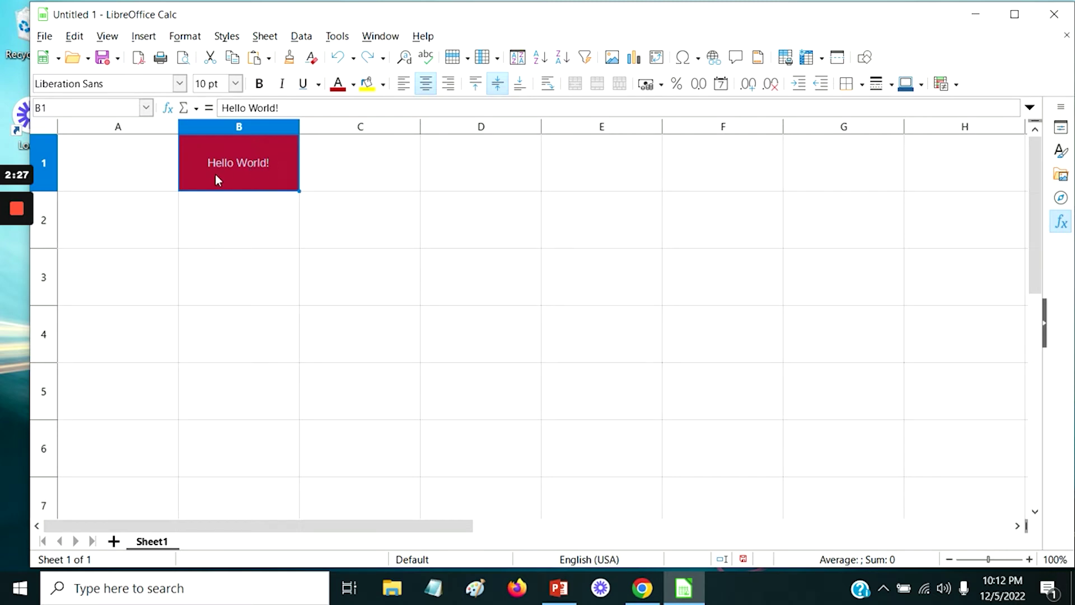
Step: Copy the formatted "Hello World!" cell B1 and paste it into D1 and F1
{"action": "key", "text": "ctrl+c"}
{"action": "left_click", "coordinate": [475, 170]}
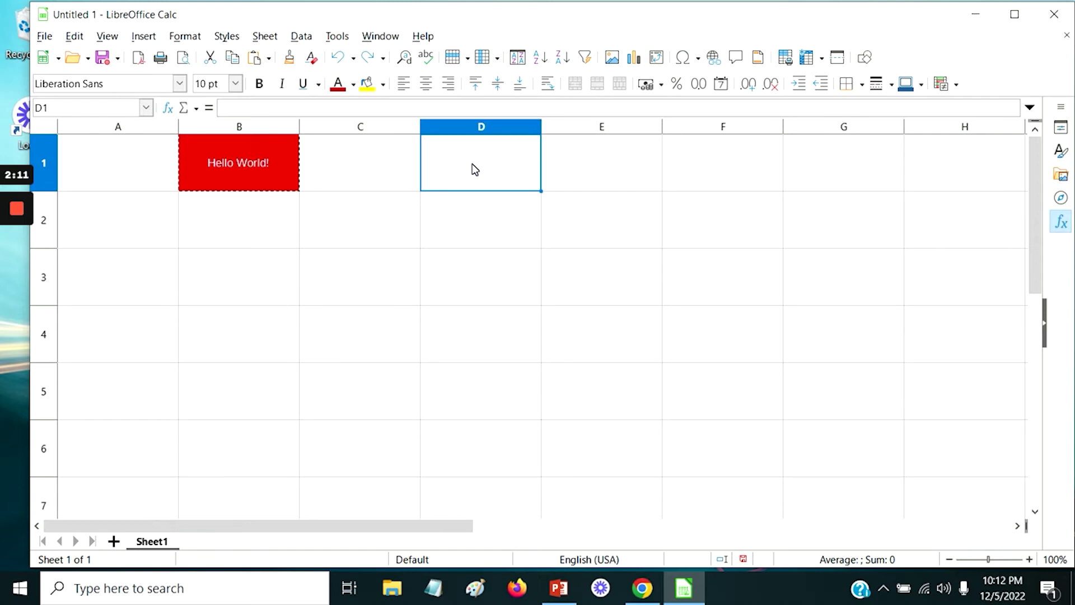
{"action": "key", "text": "ctrl+v"}
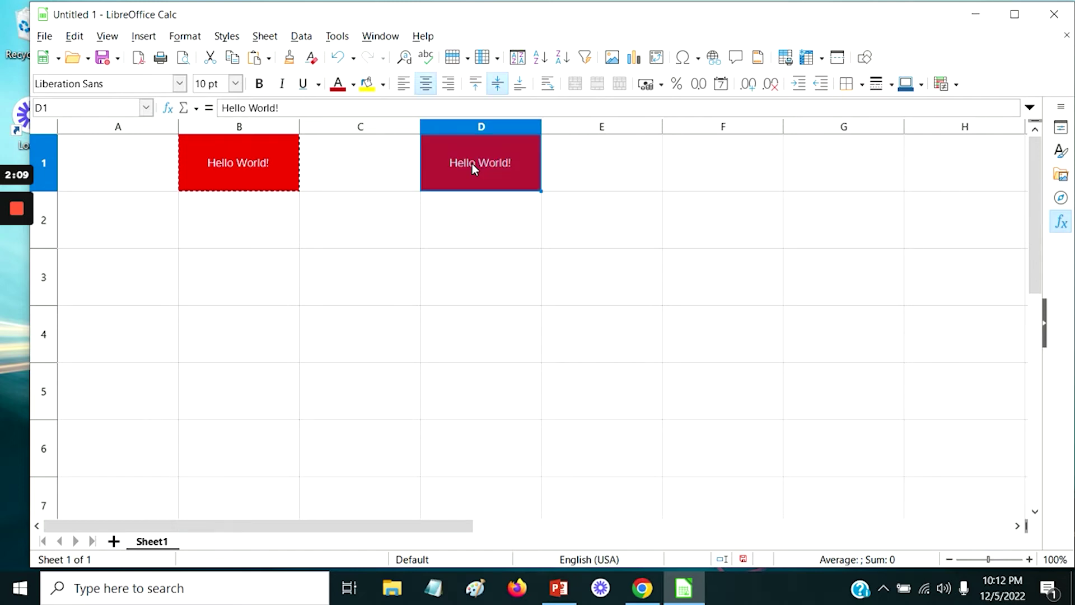
{"action": "left_click", "coordinate": [711, 162]}
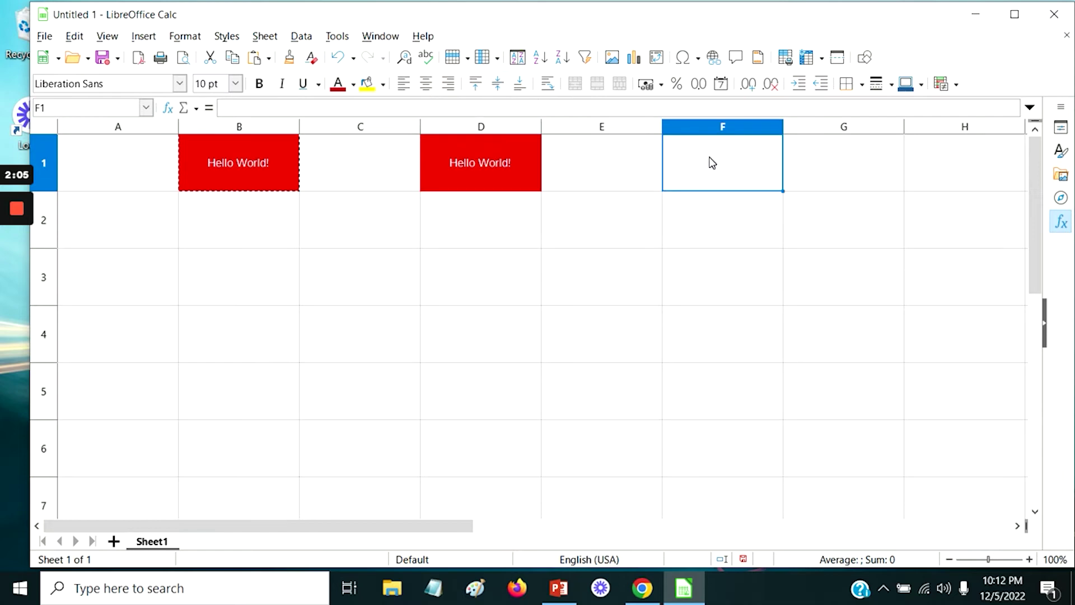
{"action": "key", "text": "ctrl+v"}
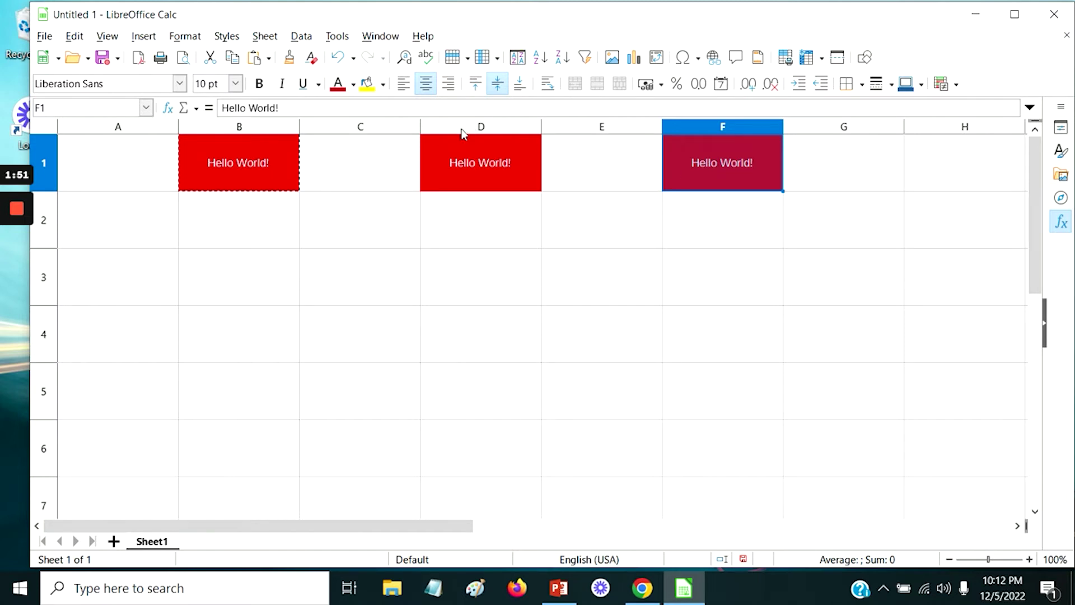
Step: Try moving row 1 to row 4 with cut and paste, and undo both operations
{"action": "left_click", "coordinate": [48, 148]}
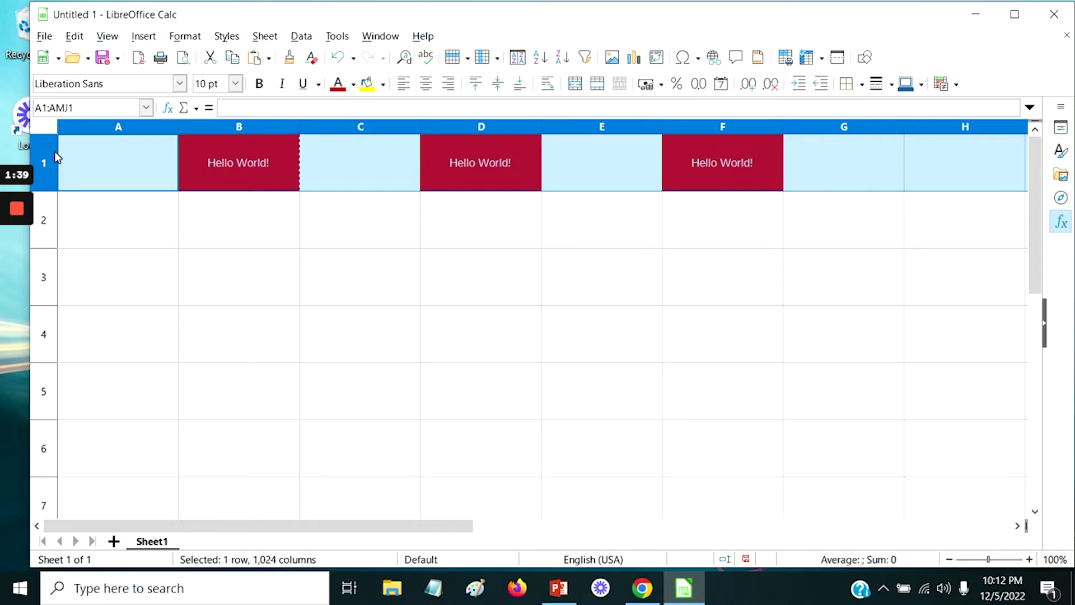
{"action": "key", "text": "ctrl+x"}
{"action": "right_click", "coordinate": [36, 158]}
{"action": "left_click", "coordinate": [59, 346]}
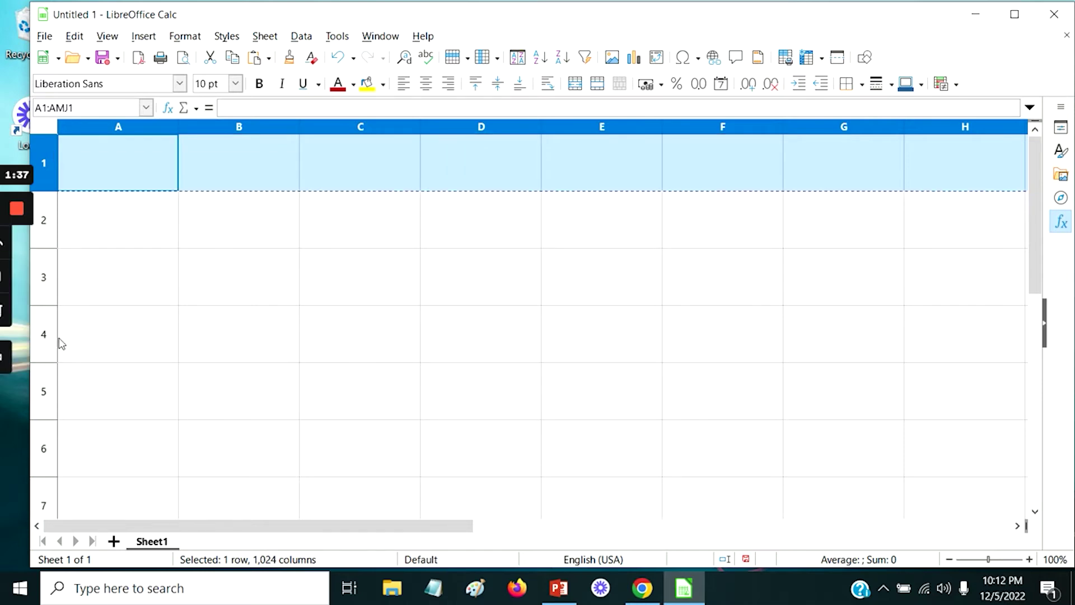
{"action": "left_click", "coordinate": [51, 336]}
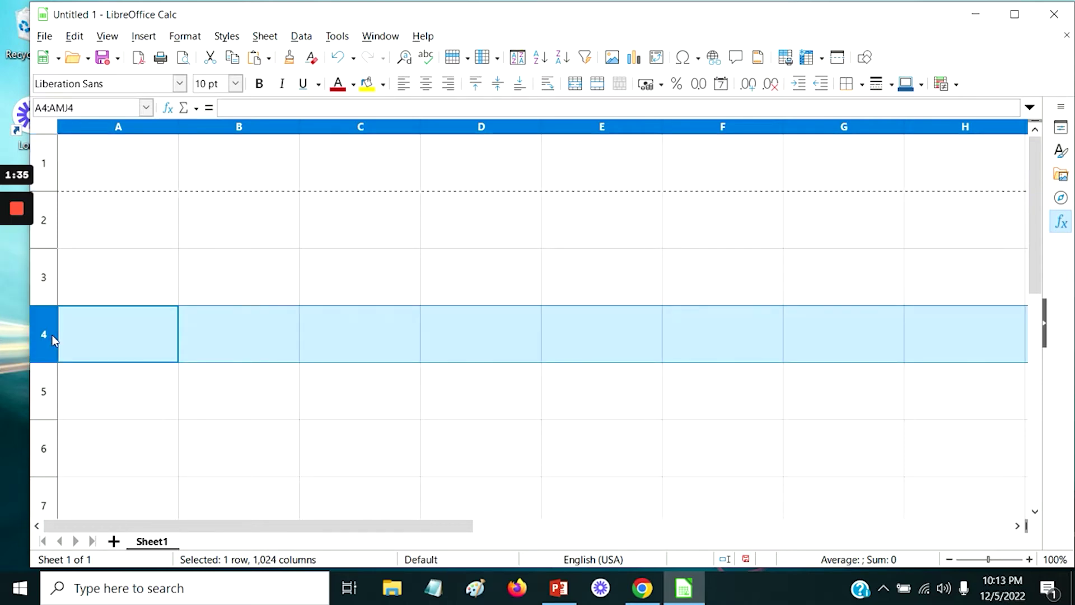
{"action": "key", "text": "ctrl+v"}
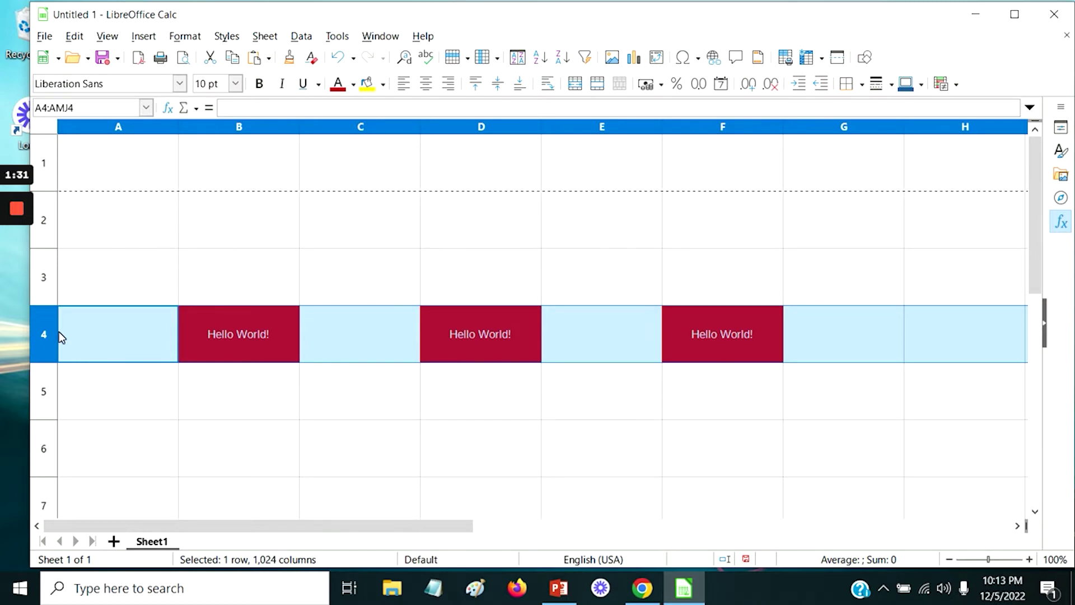
{"action": "key", "text": "ctrl+z"}
{"action": "key", "text": "ctrl+z"}
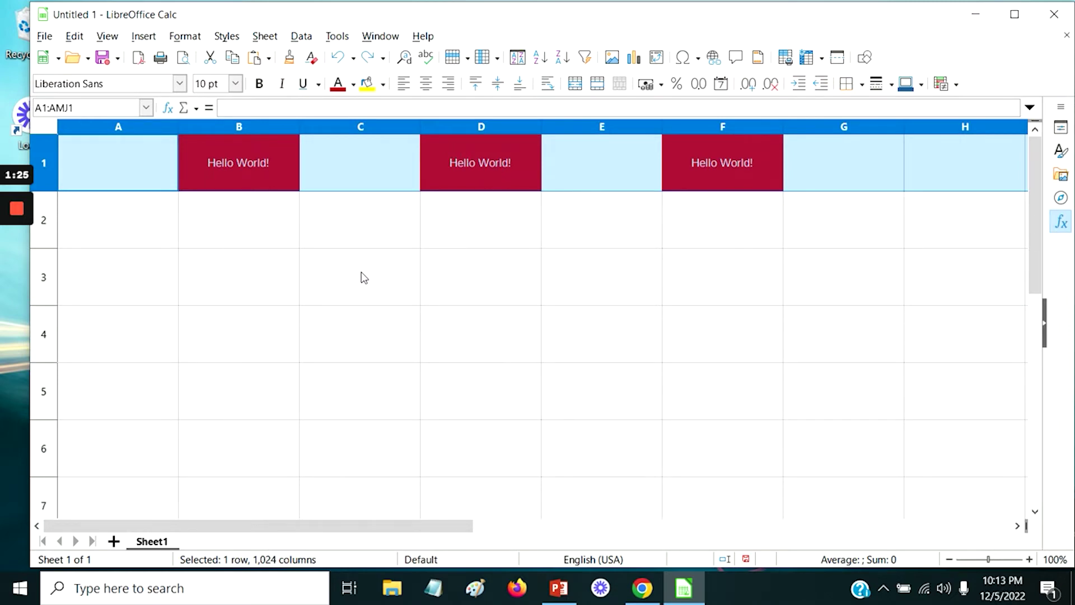
Step: Enter "aaaaaaaaaaaaaa" in cell B2, below the first "Hello World!" cell
{"action": "left_click", "coordinate": [241, 226]}
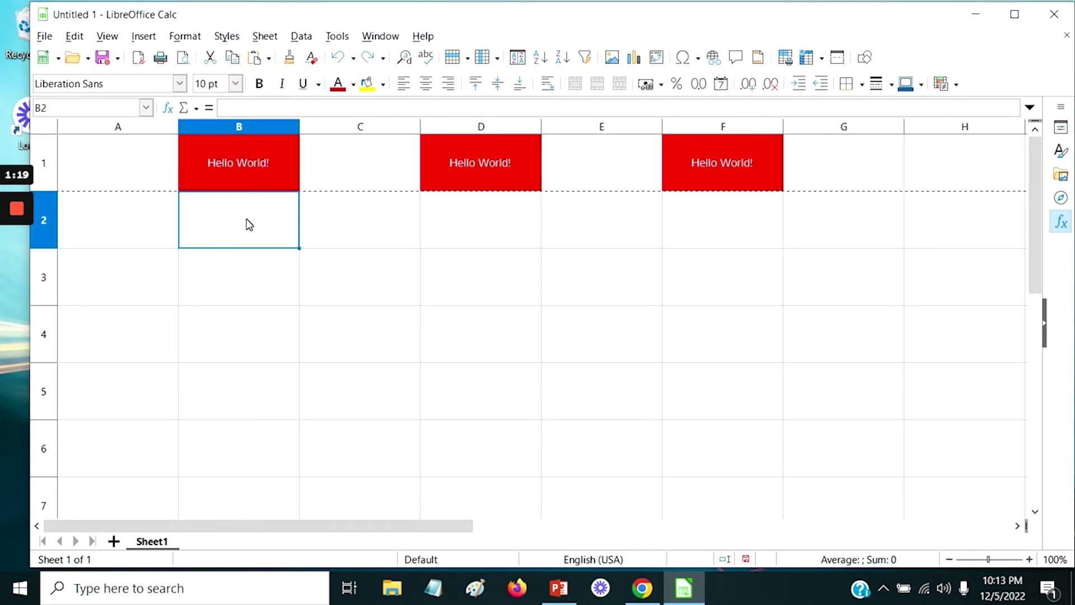
{"action": "type", "text": "aaaaaaaaaaaaaa"}
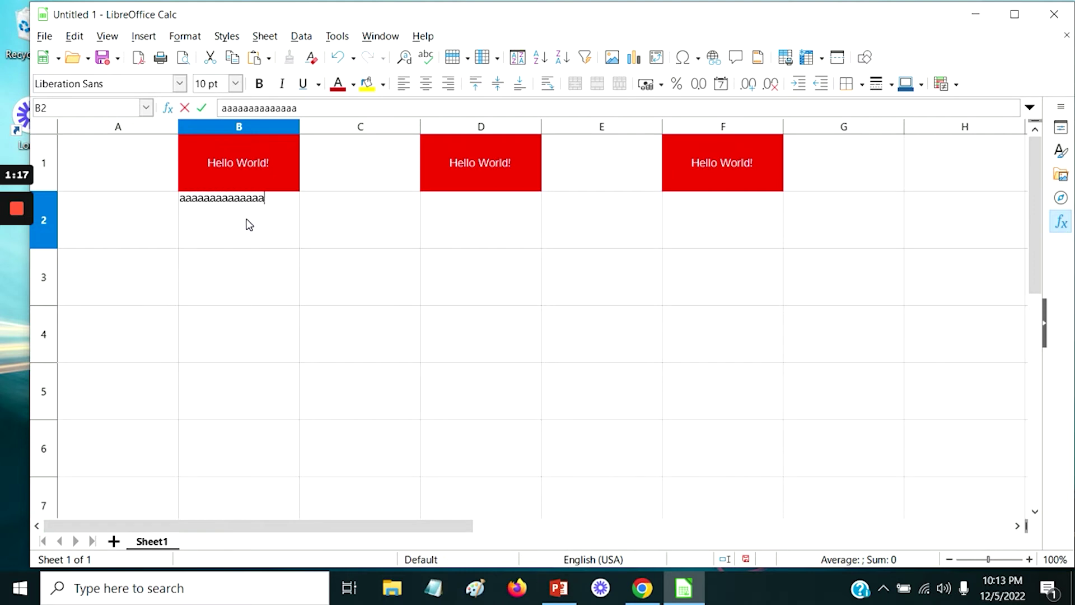
{"action": "left_click", "coordinate": [210, 158]}
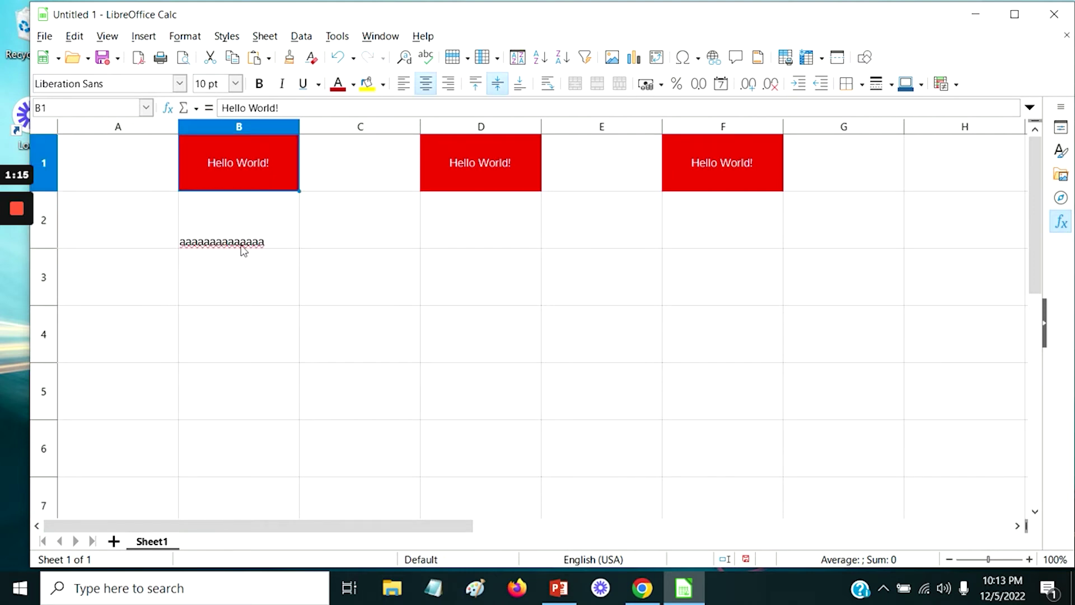
Step: Copy the whole of column B and paste it into column E
{"action": "left_click", "coordinate": [235, 124]}
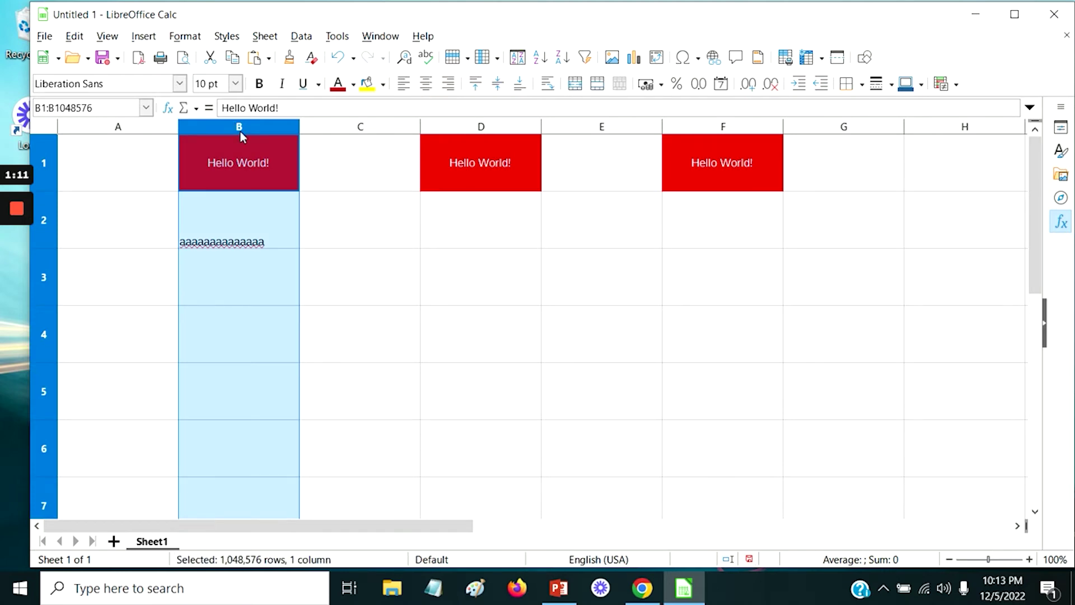
{"action": "key", "text": "ctrl+c"}
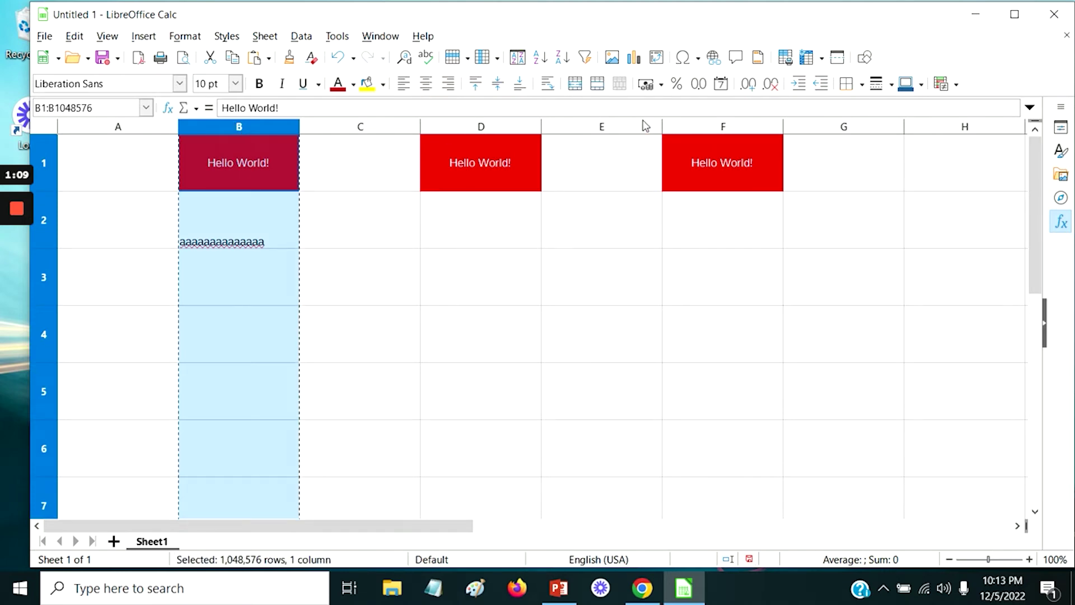
{"action": "left_click", "coordinate": [588, 126]}
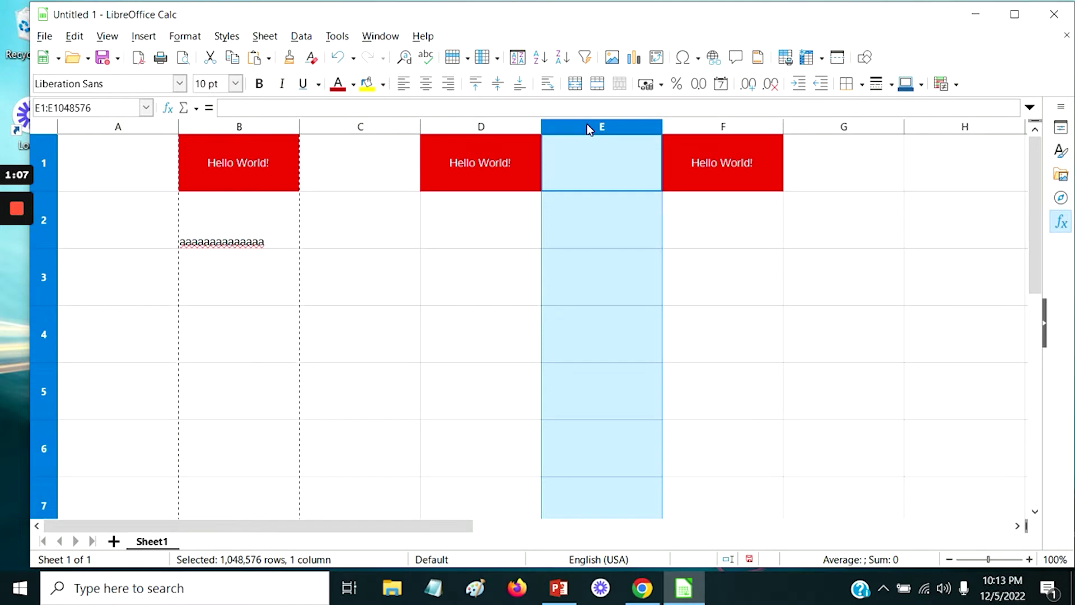
{"action": "key", "text": "ctrl+v"}
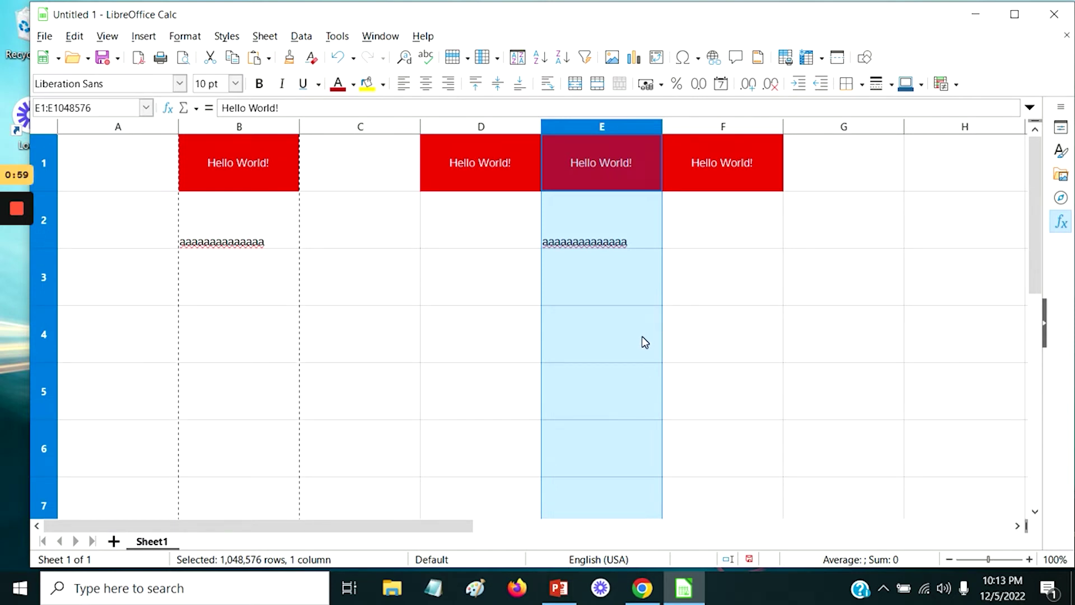
Step: Copy the whole of column E and paste it over column D
{"action": "key", "text": "ctrl+c"}
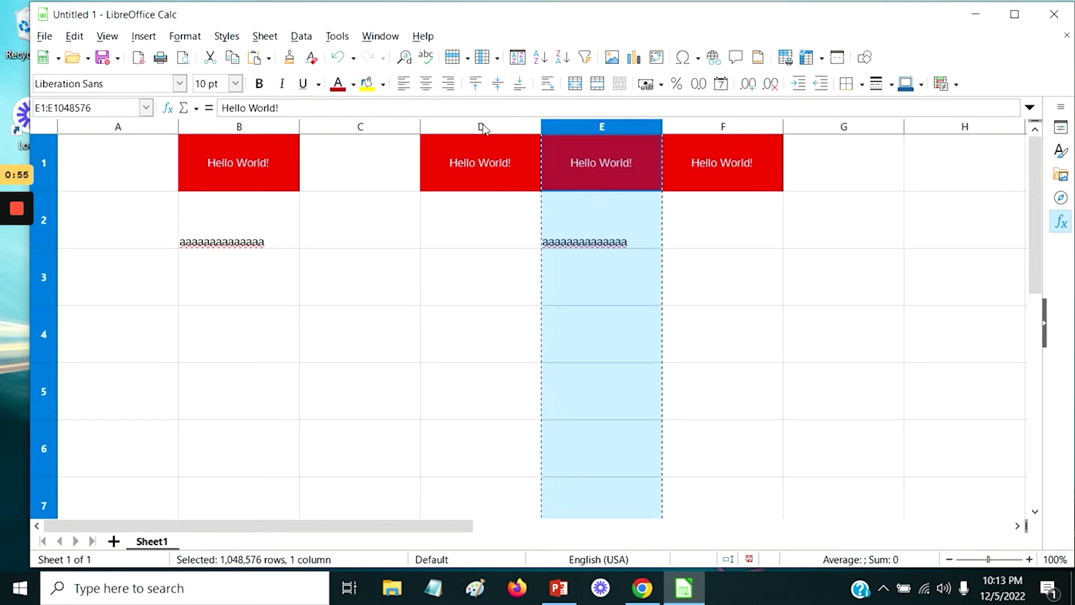
{"action": "left_click", "coordinate": [435, 128]}
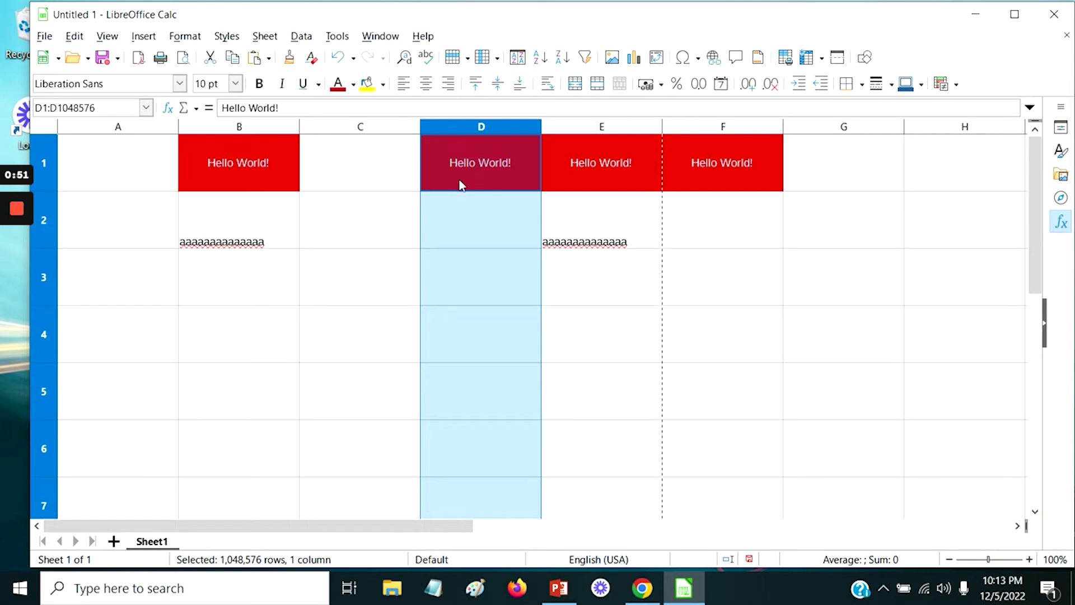
{"action": "key", "text": "ctrl+v"}
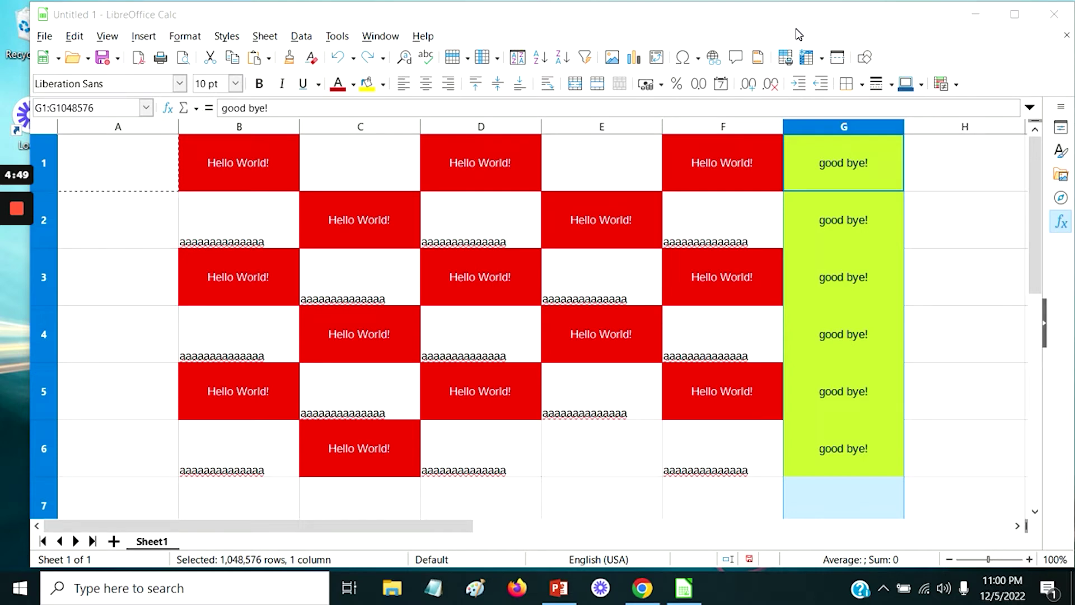
Step: Try inserting a new column before column C, and remove it again
{"action": "left_click", "coordinate": [341, 127]}
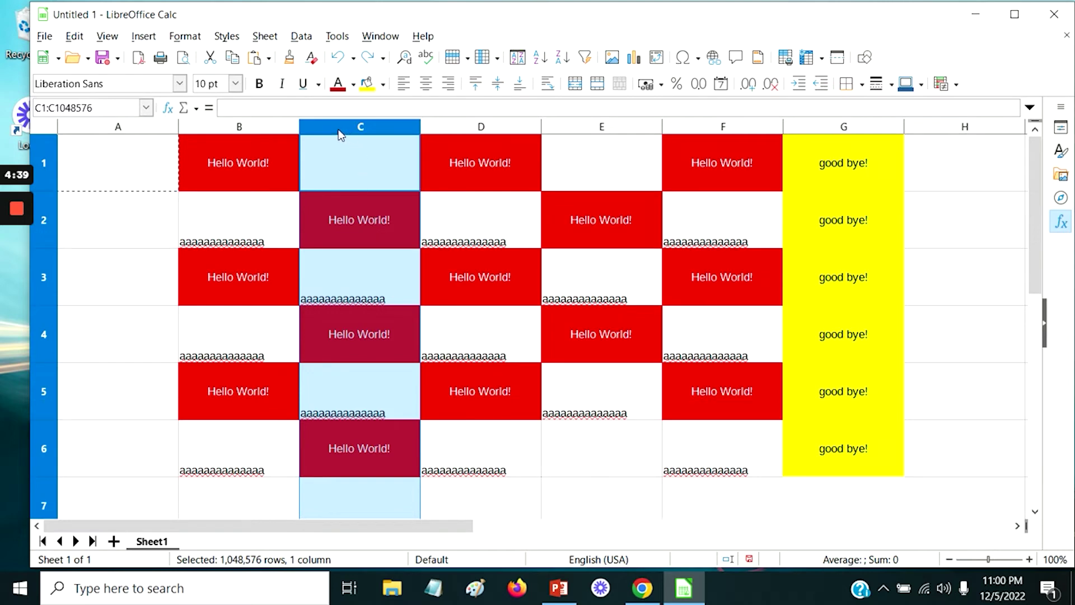
{"action": "left_click", "coordinate": [272, 39]}
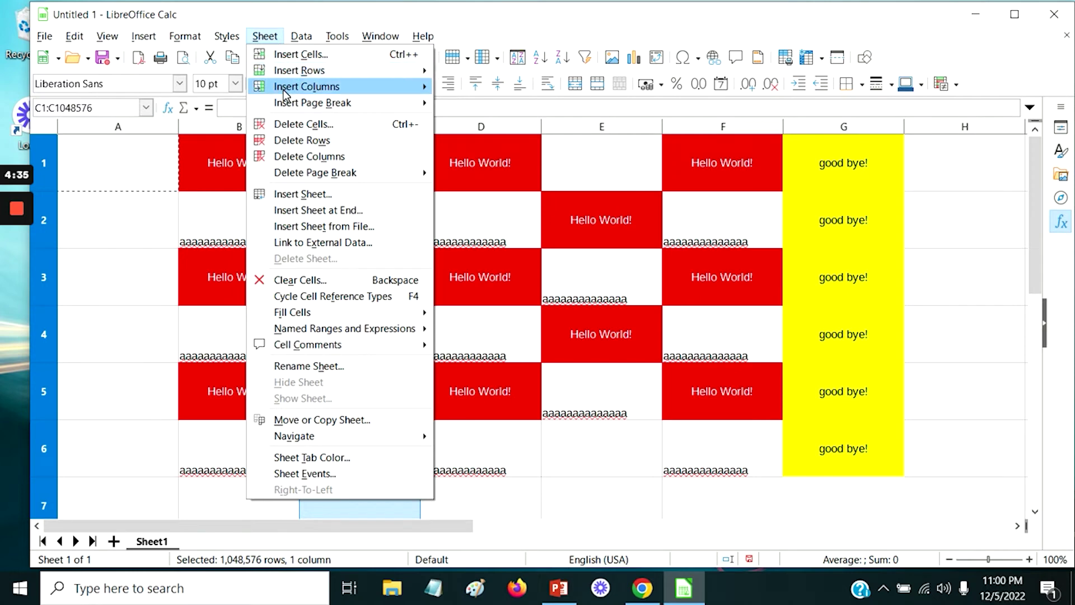
{"action": "mouse_move", "coordinate": [283, 90]}
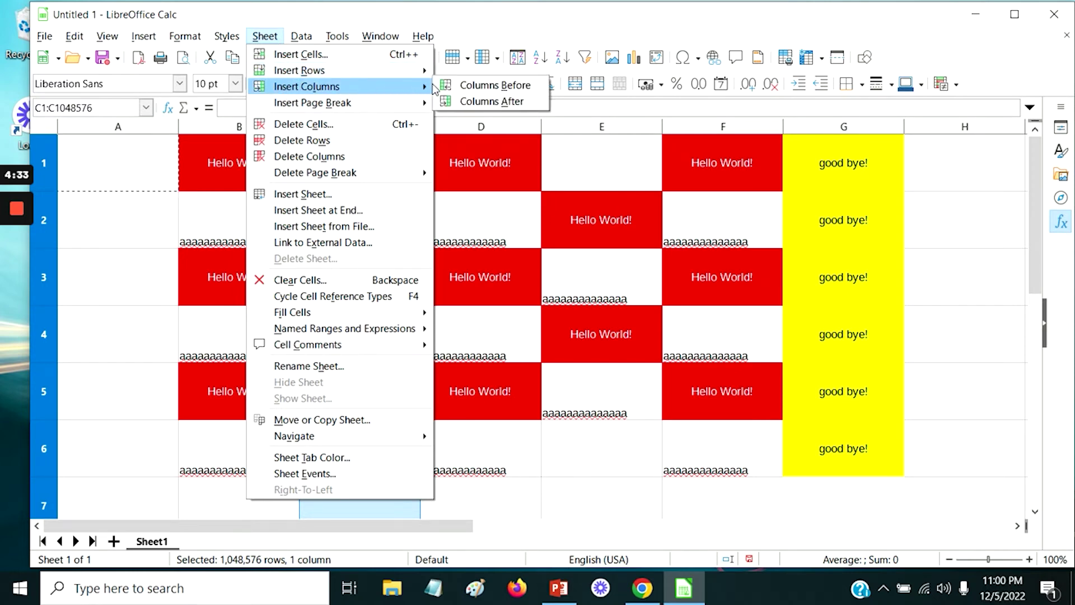
{"action": "left_click", "coordinate": [513, 92]}
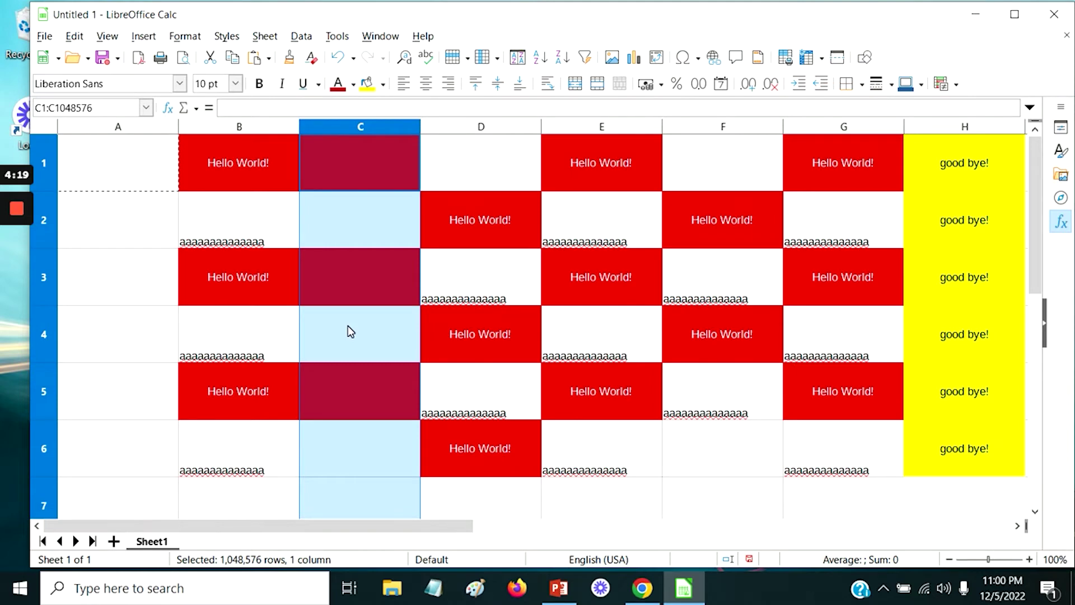
{"action": "key", "text": "ctrl+minus"}
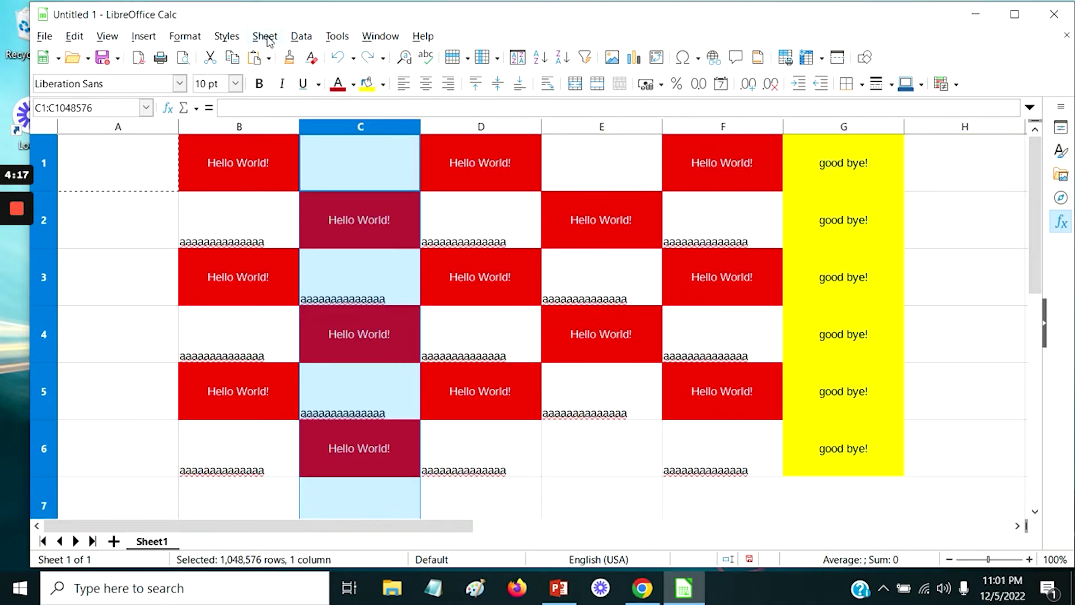
Step: Try inserting a new column after column C, and undo the insertion
{"action": "left_click", "coordinate": [266, 36]}
{"action": "mouse_move", "coordinate": [289, 92]}
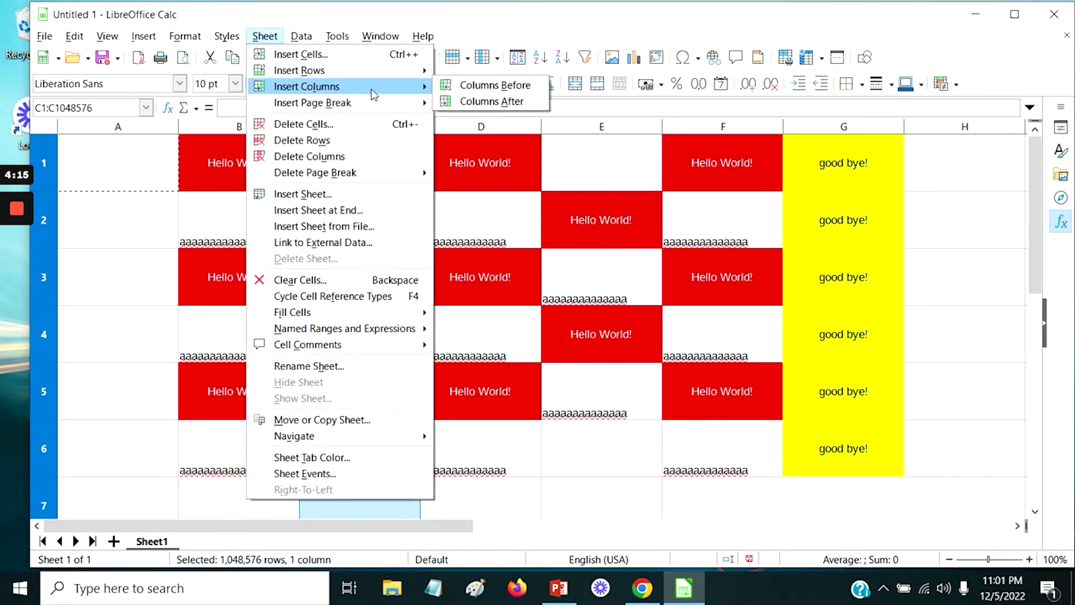
{"action": "left_click", "coordinate": [485, 101]}
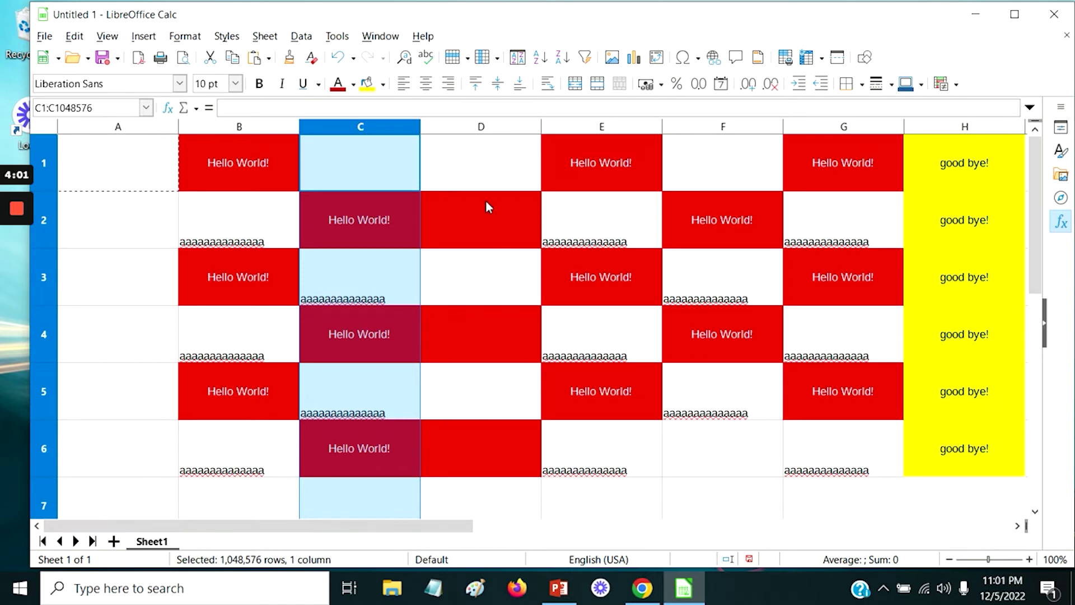
{"action": "key", "text": "ctrl+z"}
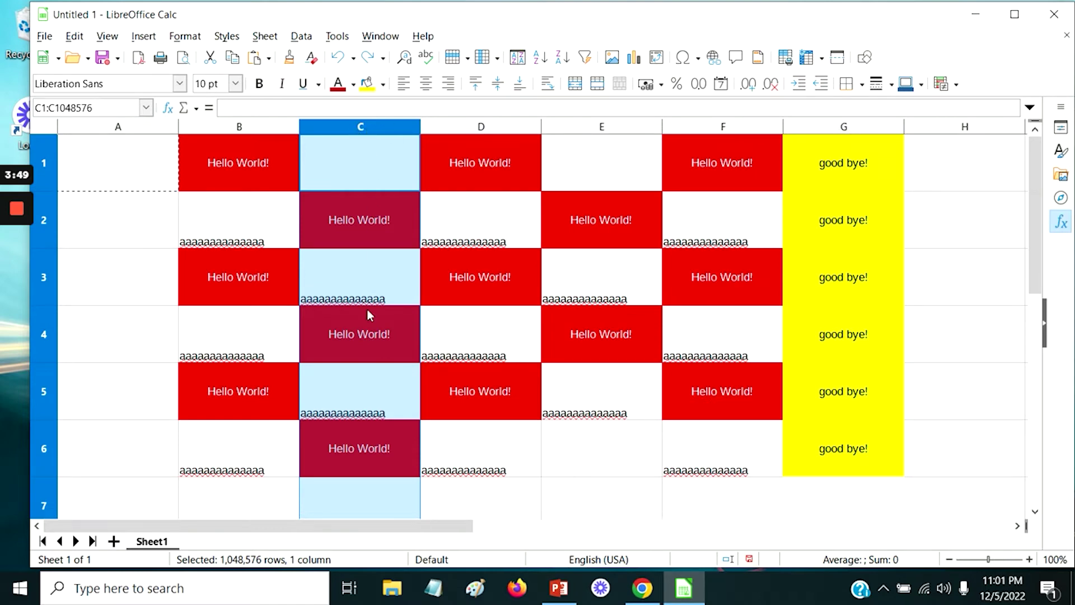
Step: Cut the "good bye!" column G and try pasting it into column C, declining to overwrite the existing data
{"action": "left_click", "coordinate": [861, 129]}
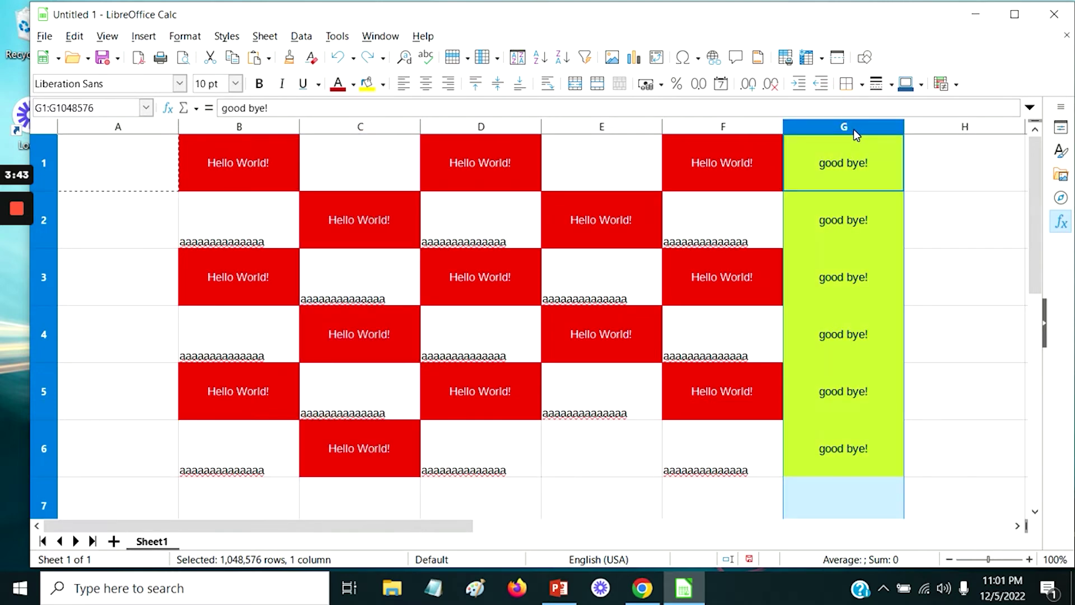
{"action": "key", "text": "ctrl+x"}
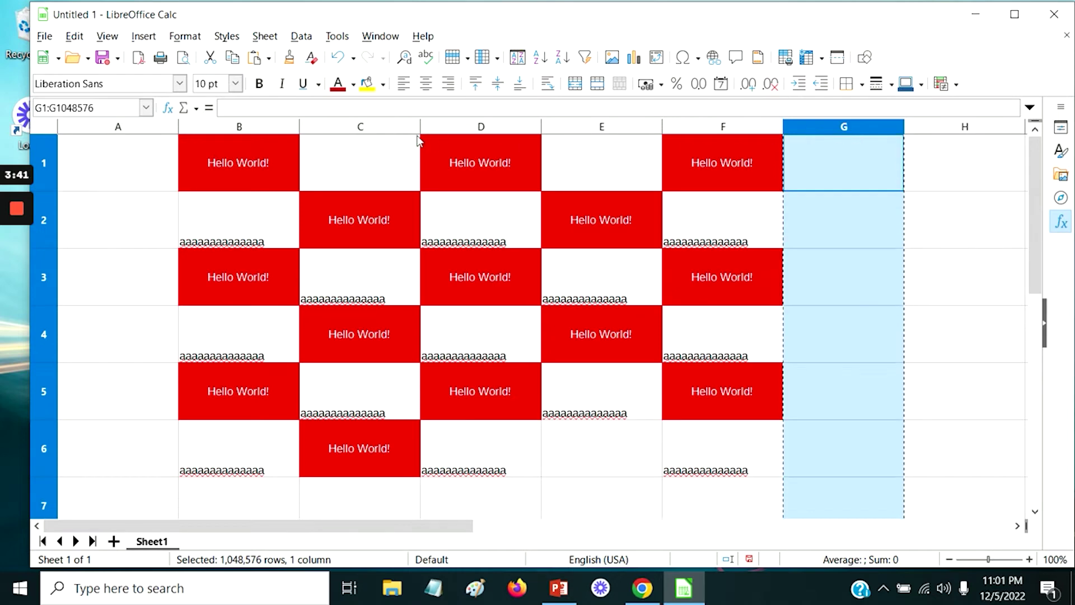
{"action": "left_click", "coordinate": [361, 128]}
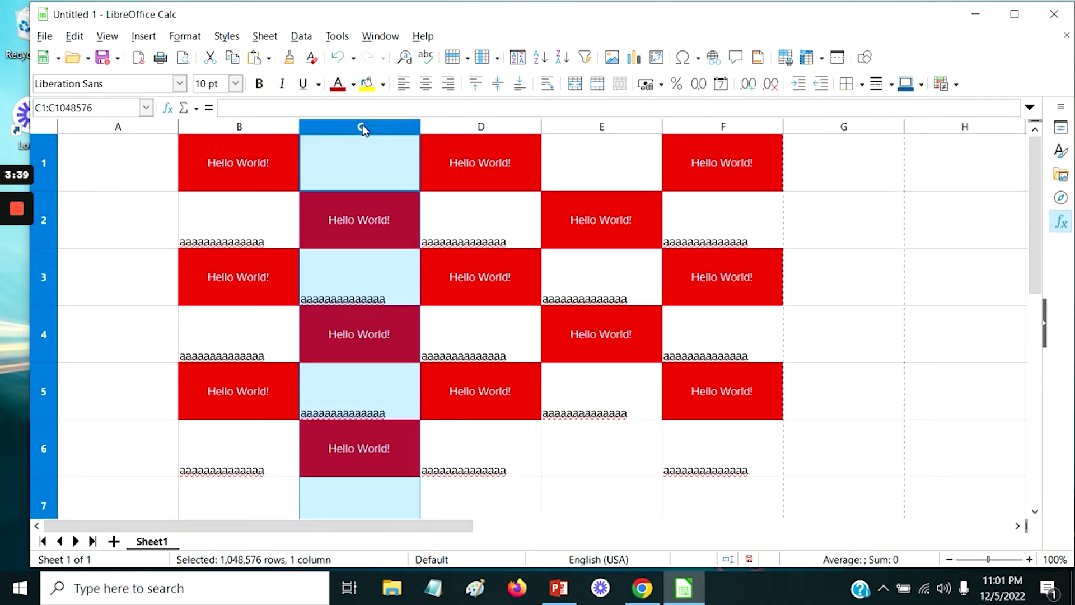
{"action": "key", "text": "ctrl+v"}
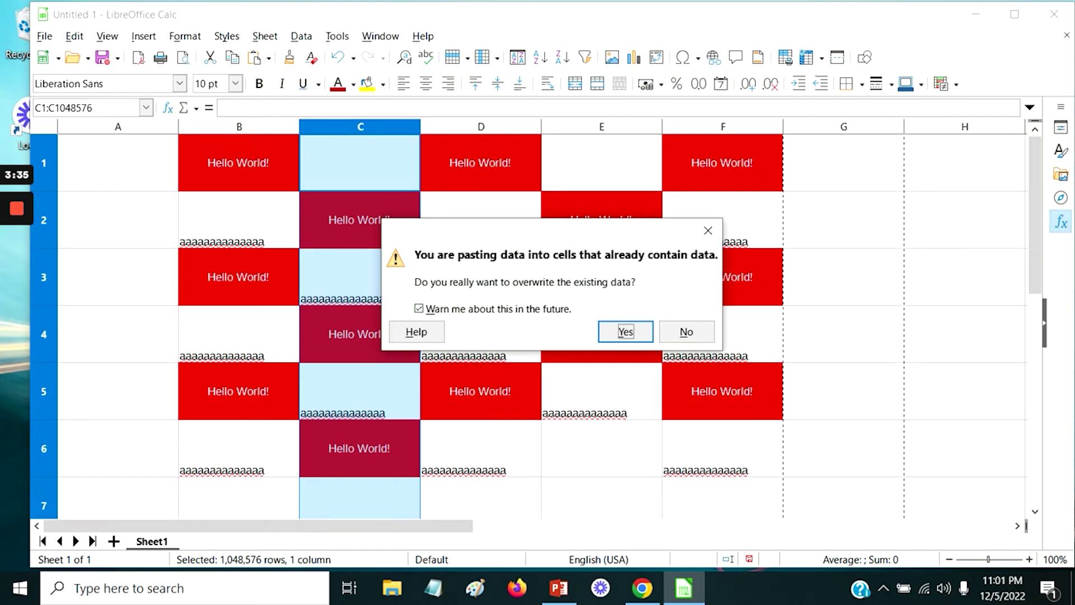
{"action": "left_click", "coordinate": [687, 335]}
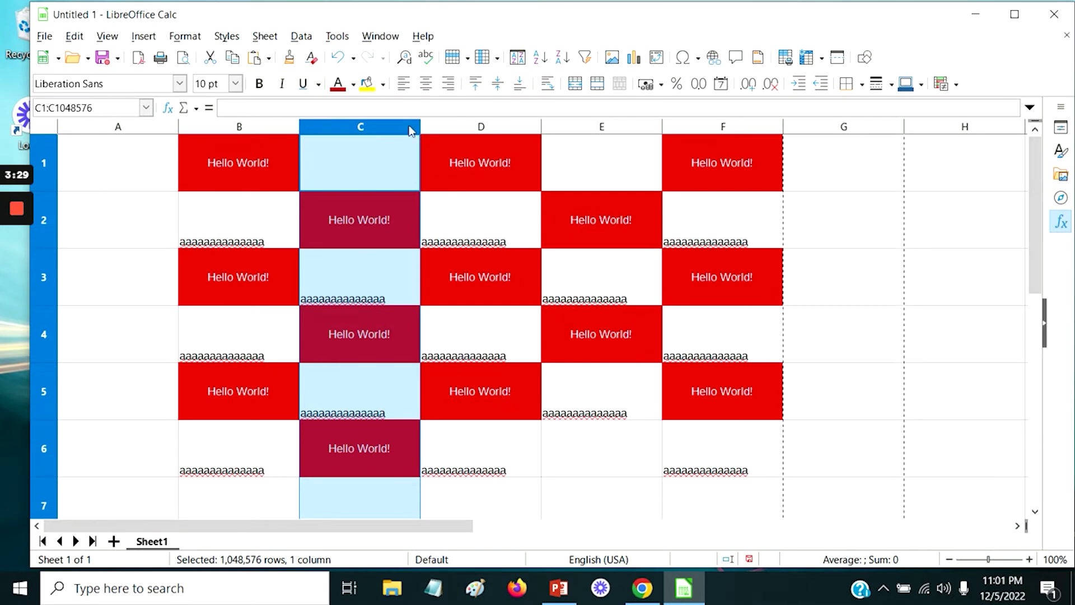
Step: Paste the cut column at column C using Paste Special with numbers, text, date & time and formats, shifting existing cells right
{"action": "right_click", "coordinate": [379, 131]}
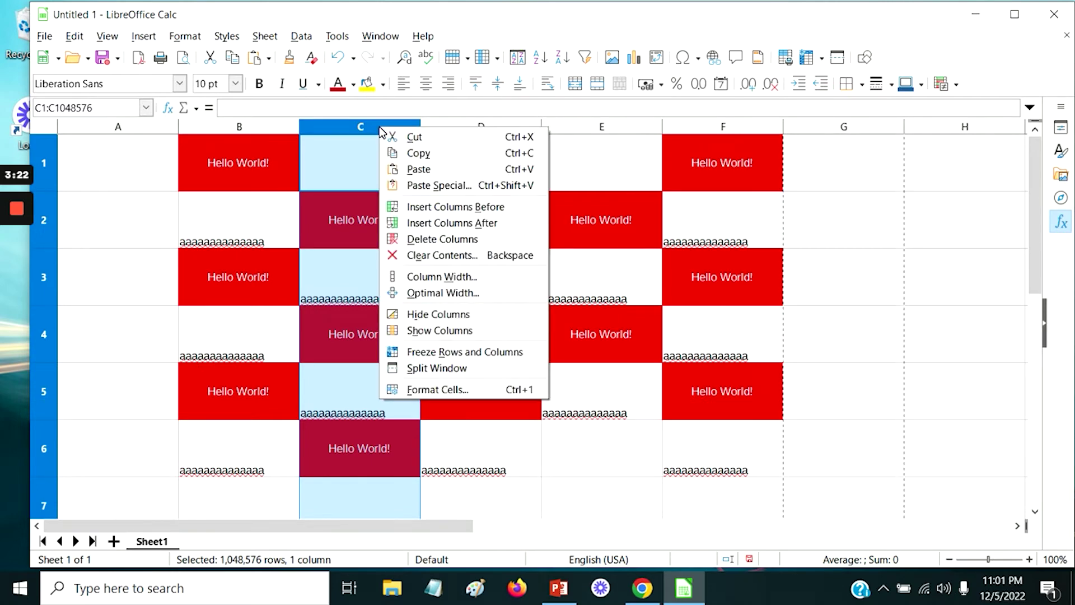
{"action": "left_click", "coordinate": [445, 188]}
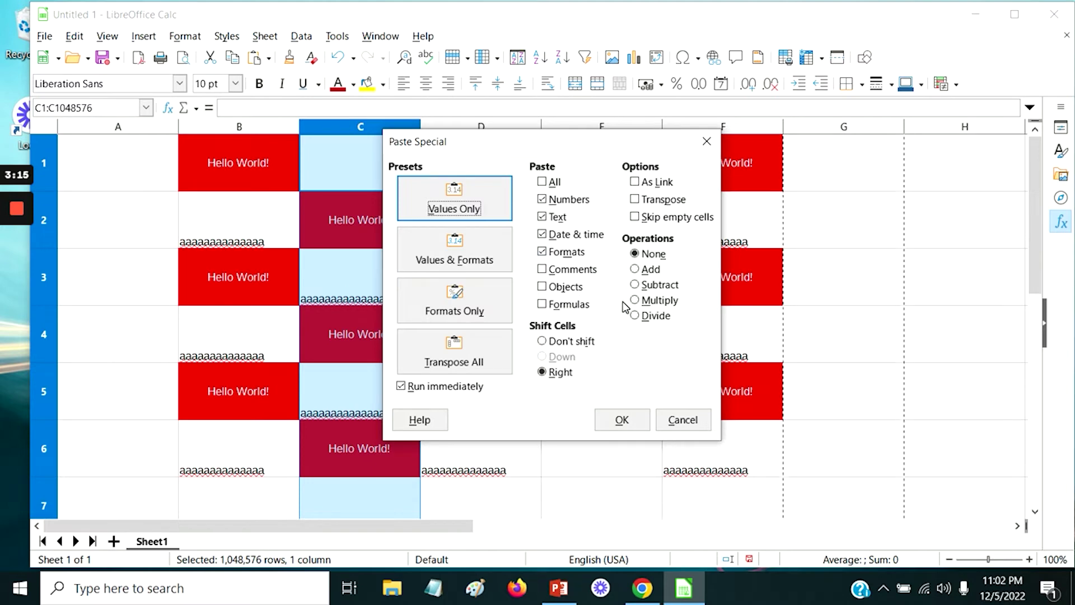
{"action": "left_click", "coordinate": [542, 252]}
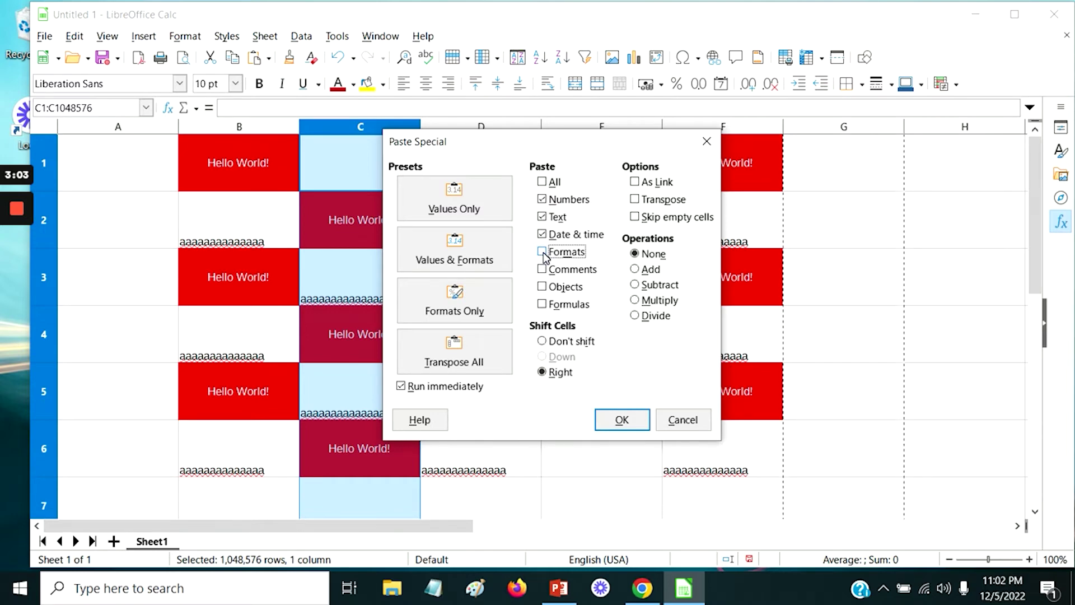
{"action": "left_click", "coordinate": [546, 253]}
{"action": "left_click", "coordinate": [634, 420]}
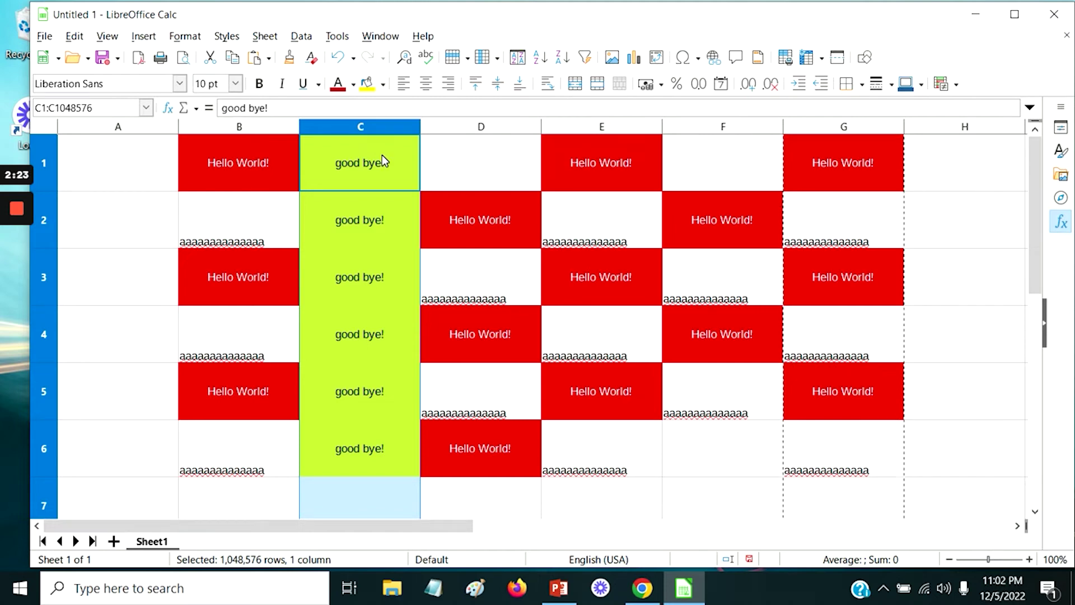
Step: Try cutting the range A1:D3 and pasting it at F4, and undo both the paste and the cut
{"action": "mouse_move", "coordinate": [6, 215]}
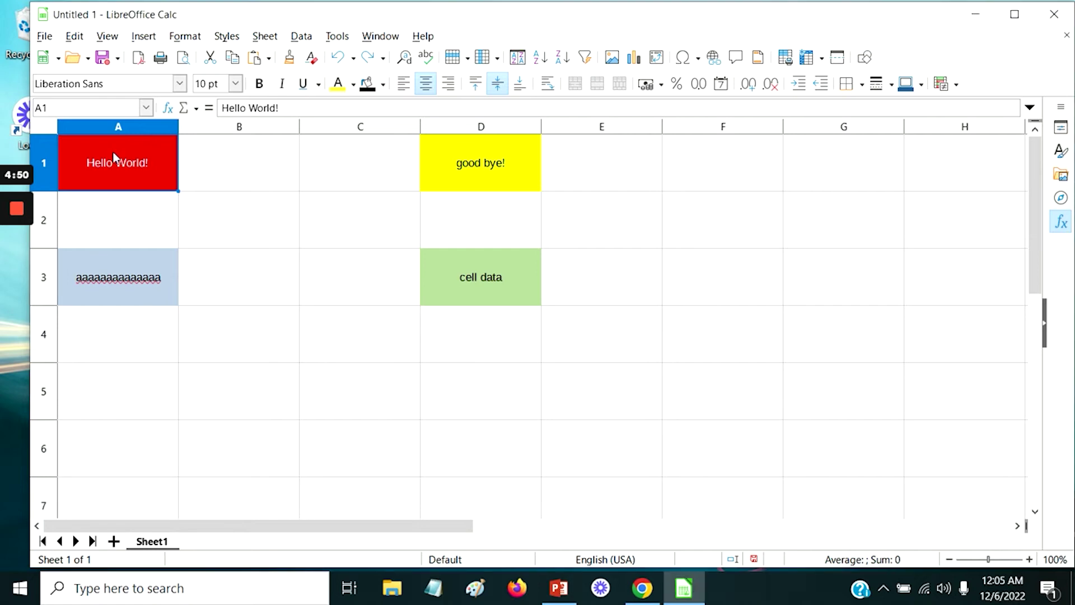
{"action": "left_click_drag", "start_coordinate": [114, 155], "coordinate": [537, 304]}
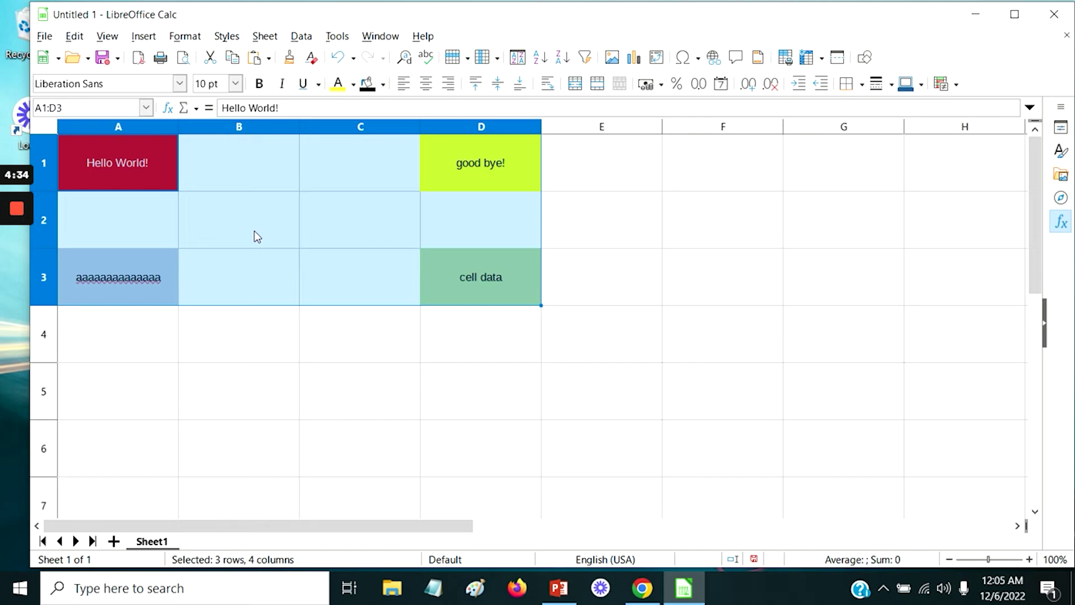
{"action": "key", "text": "ctrl+x"}
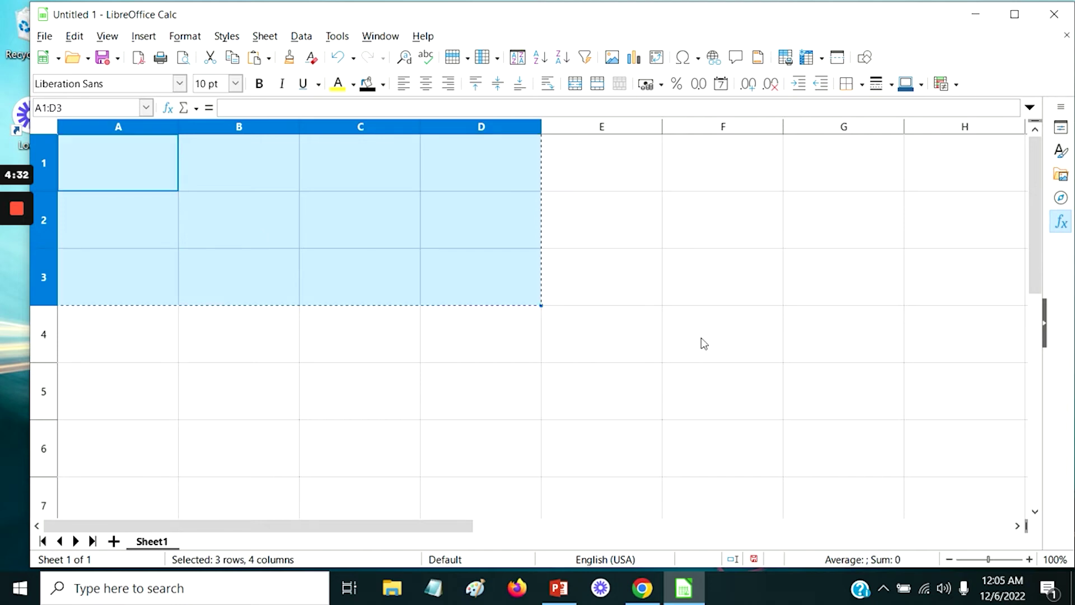
{"action": "left_click", "coordinate": [722, 346]}
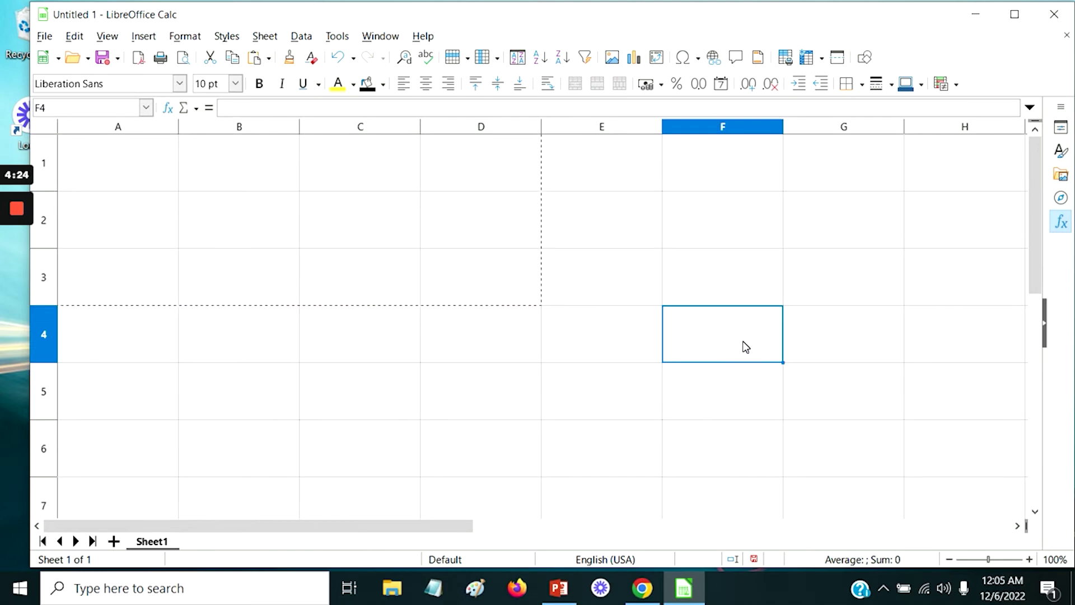
{"action": "key", "text": "ctrl+v"}
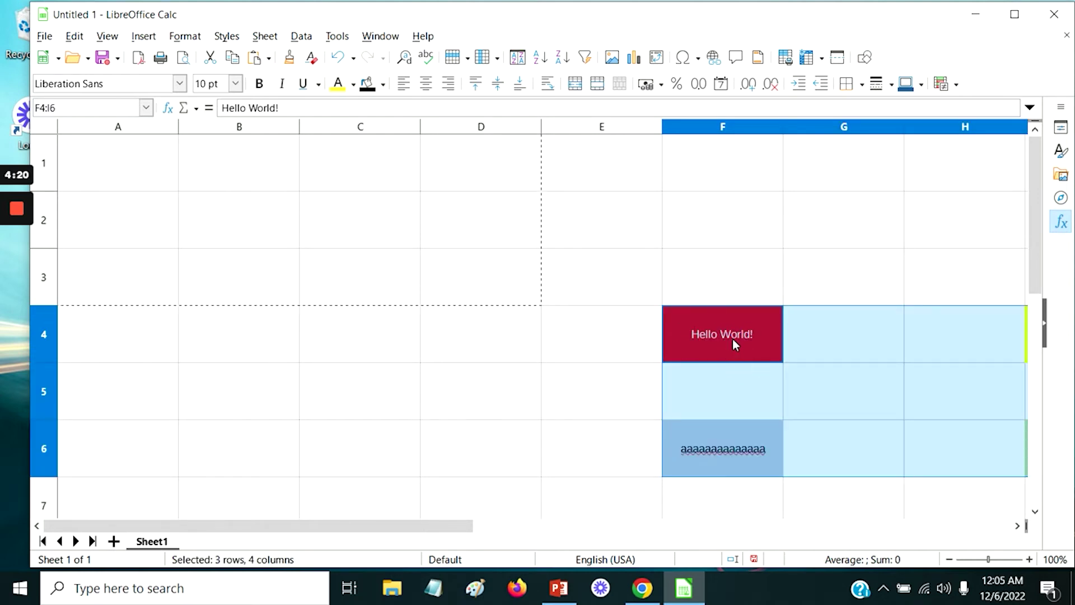
{"action": "key", "text": "ctrl+z"}
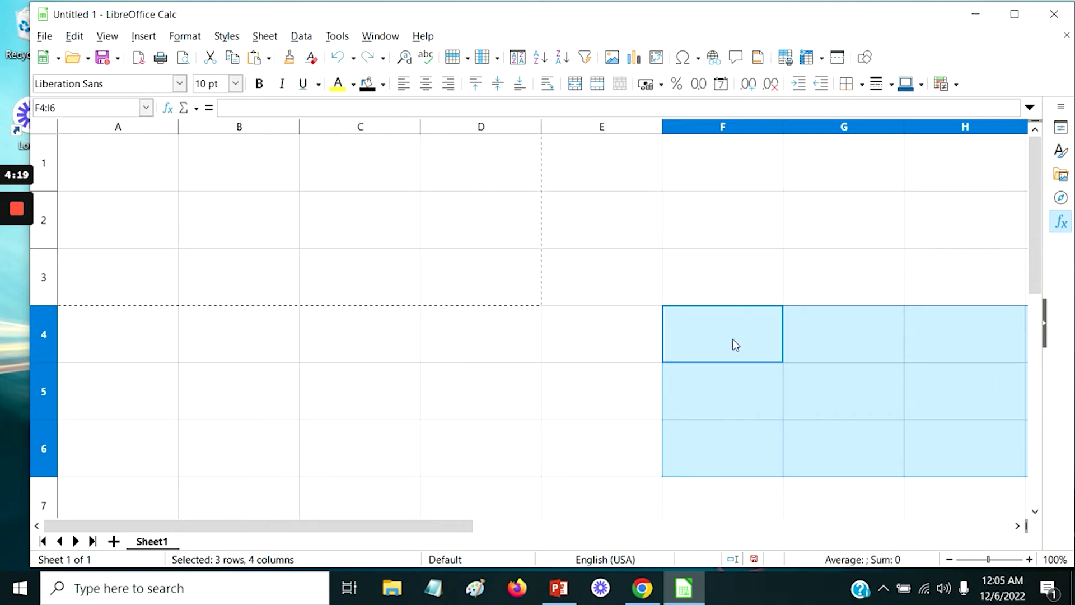
{"action": "key", "text": "ctrl+z"}
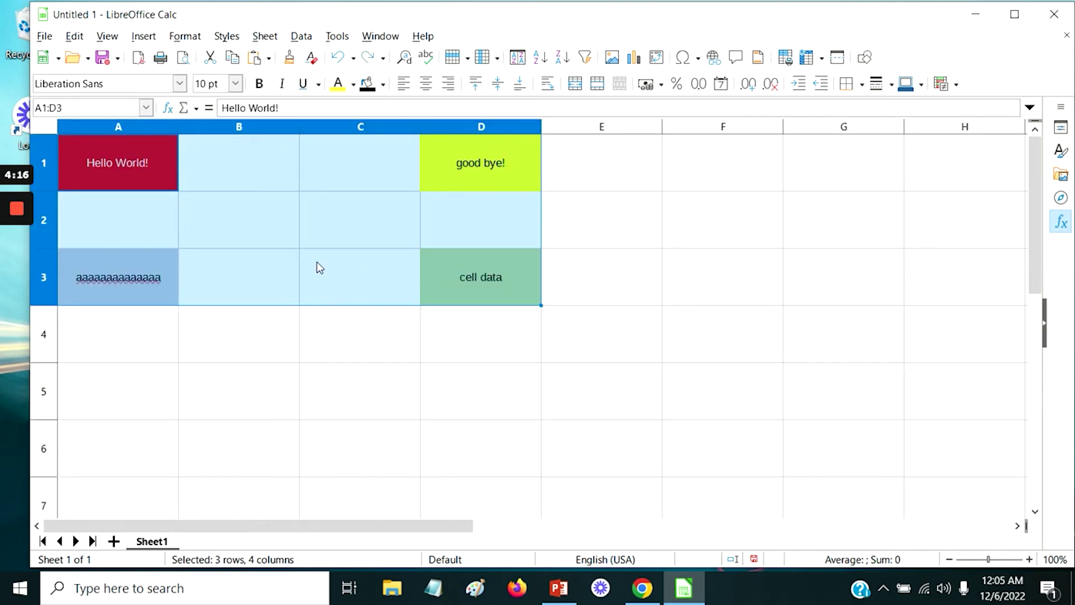
Step: Try giving the range A1:D3 a black background and yellow font, and undo both colour changes
{"action": "left_click", "coordinate": [366, 85]}
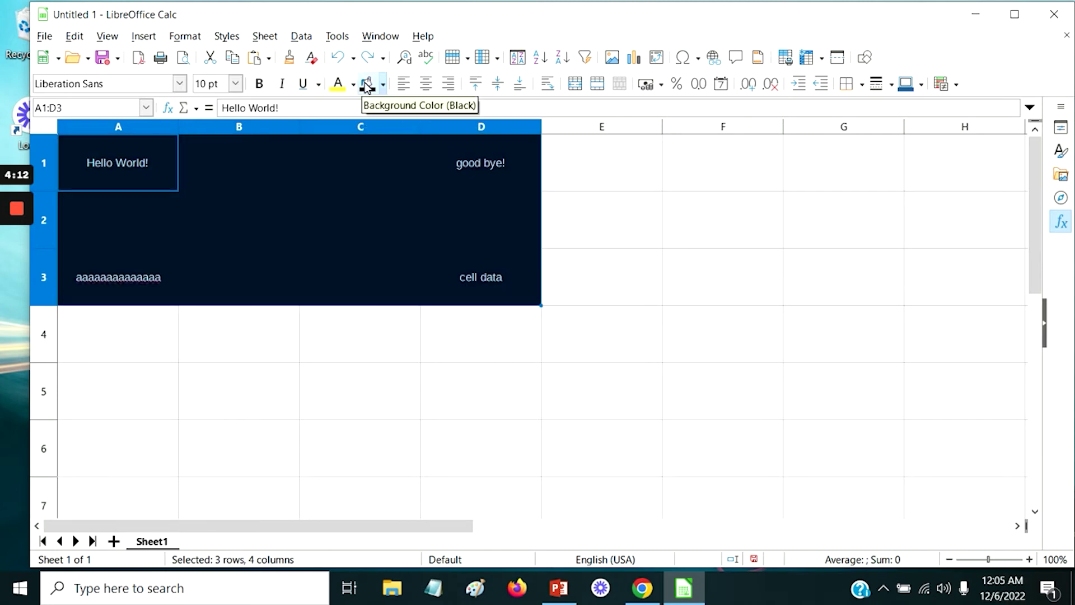
{"action": "left_click", "coordinate": [338, 85]}
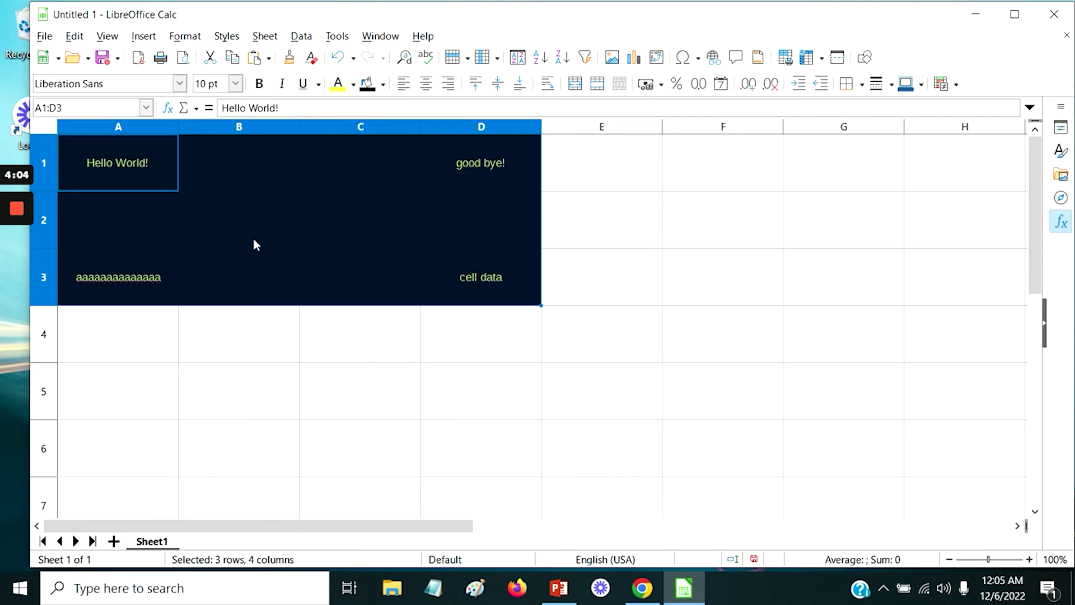
{"action": "key", "text": "ctrl+z"}
{"action": "key", "text": "ctrl+z"}
{"action": "left_click", "coordinate": [217, 340]}
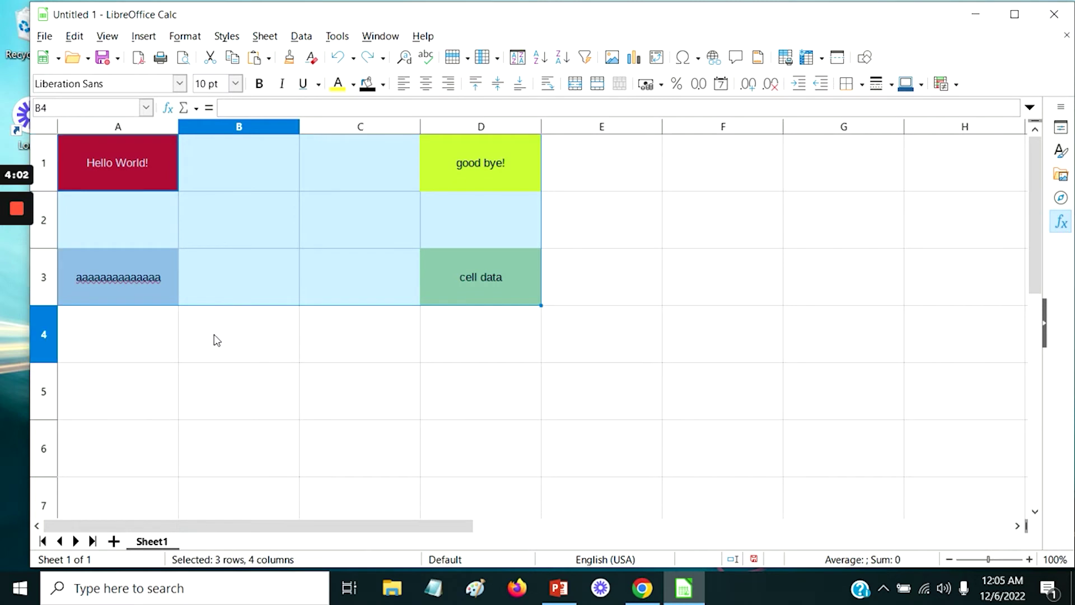
Step: Try moving the cells A1:A3 onto D1:D3, and undo the move
{"action": "key", "text": "ctrl+c"}
{"action": "left_click", "coordinate": [103, 157]}
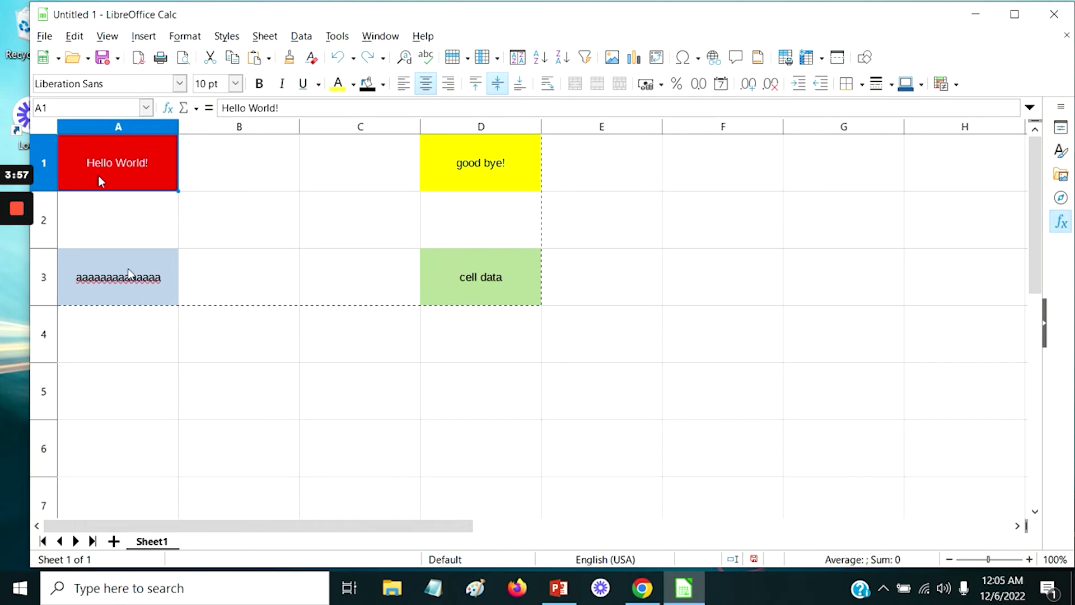
{"action": "left_click_drag", "start_coordinate": [98, 176], "coordinate": [127, 268]}
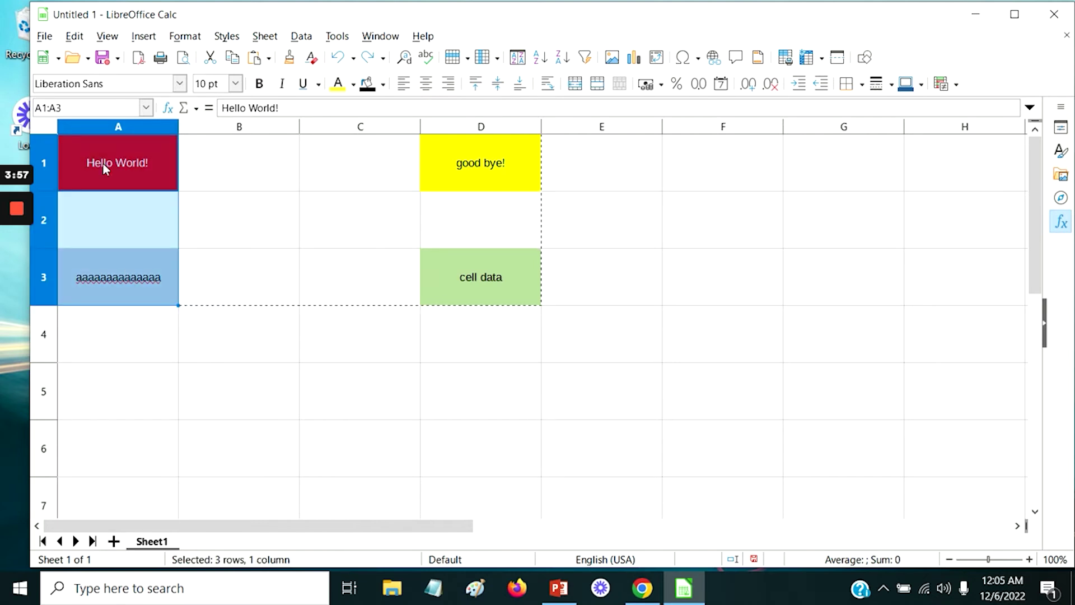
{"action": "left_click_drag", "start_coordinate": [103, 164], "coordinate": [224, 220]}
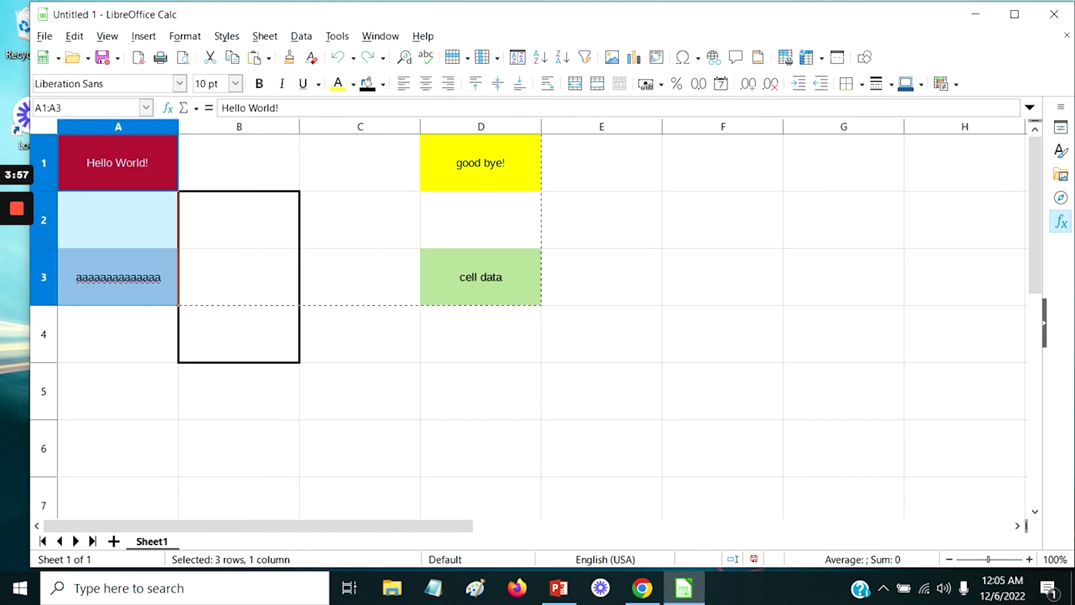
{"action": "key", "text": "ctrl+y"}
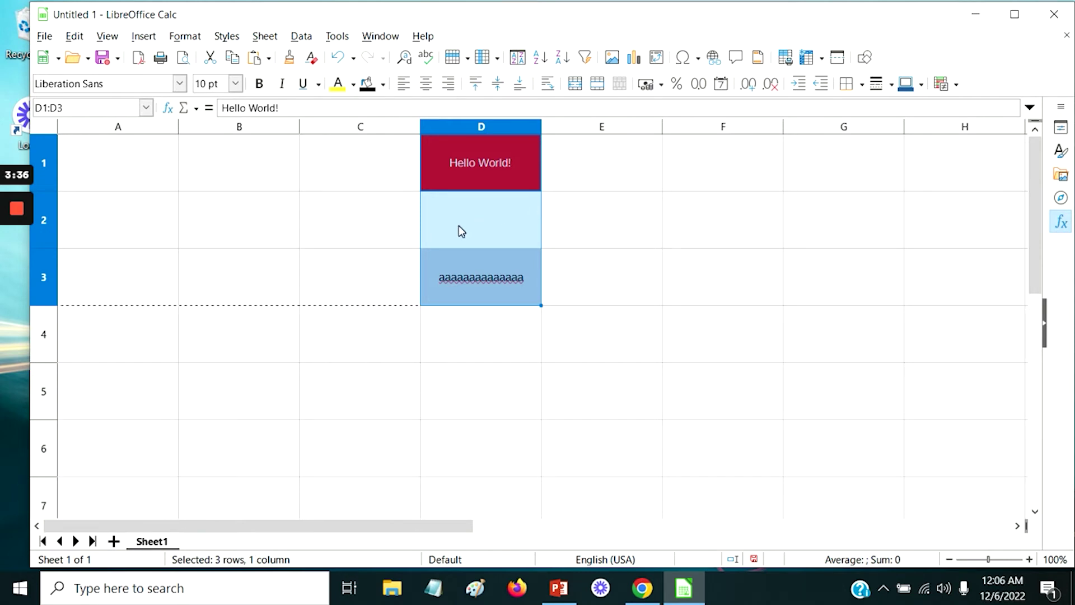
{"action": "left_click_drag", "start_coordinate": [455, 224], "coordinate": [215, 229]}
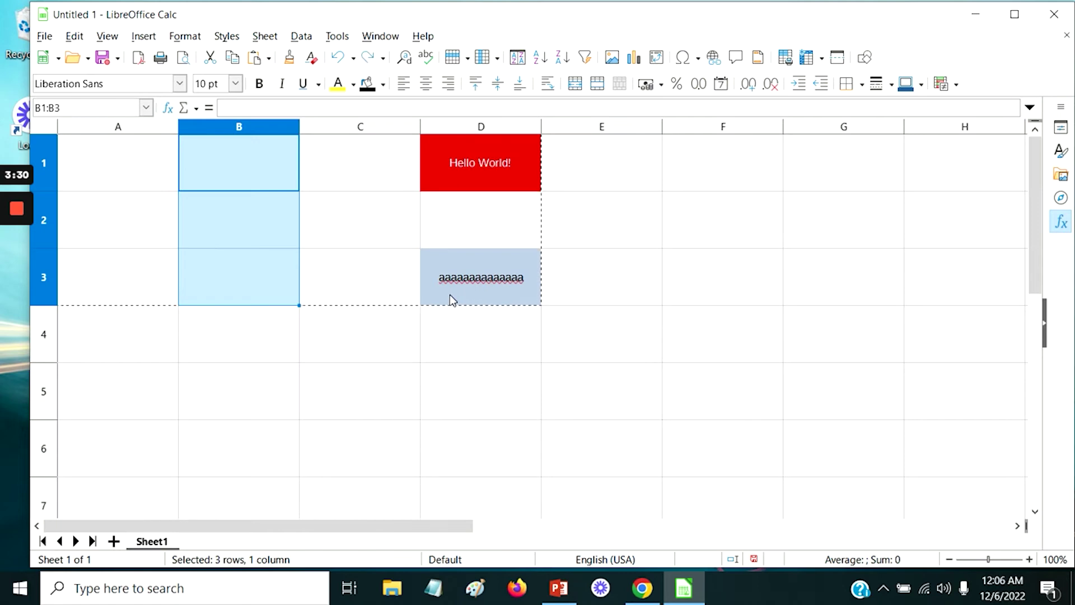
{"action": "key", "text": "ctrl+z"}
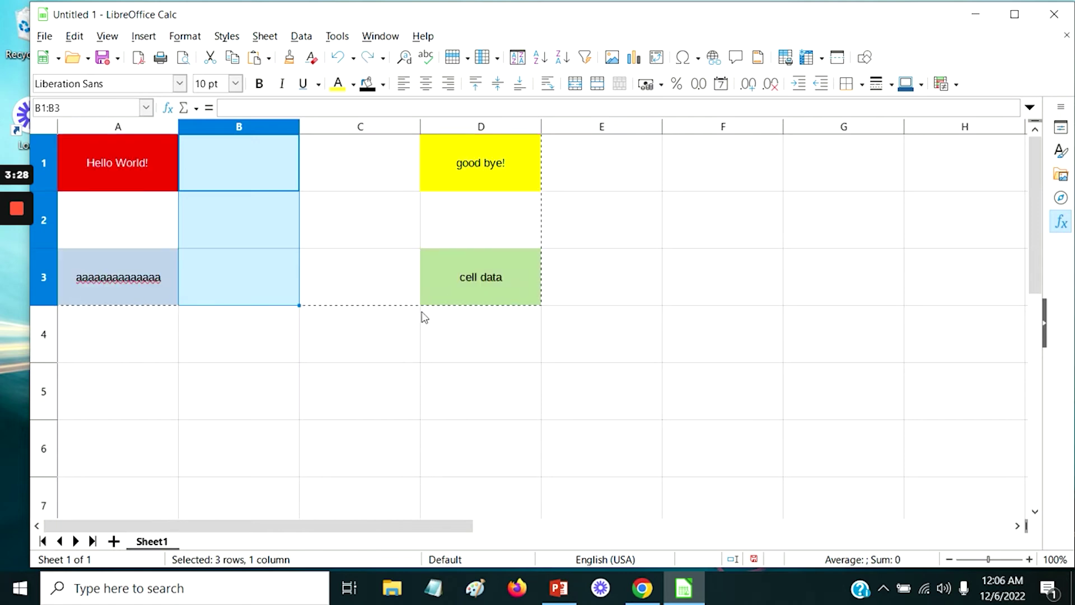
{"action": "left_click", "coordinate": [234, 356]}
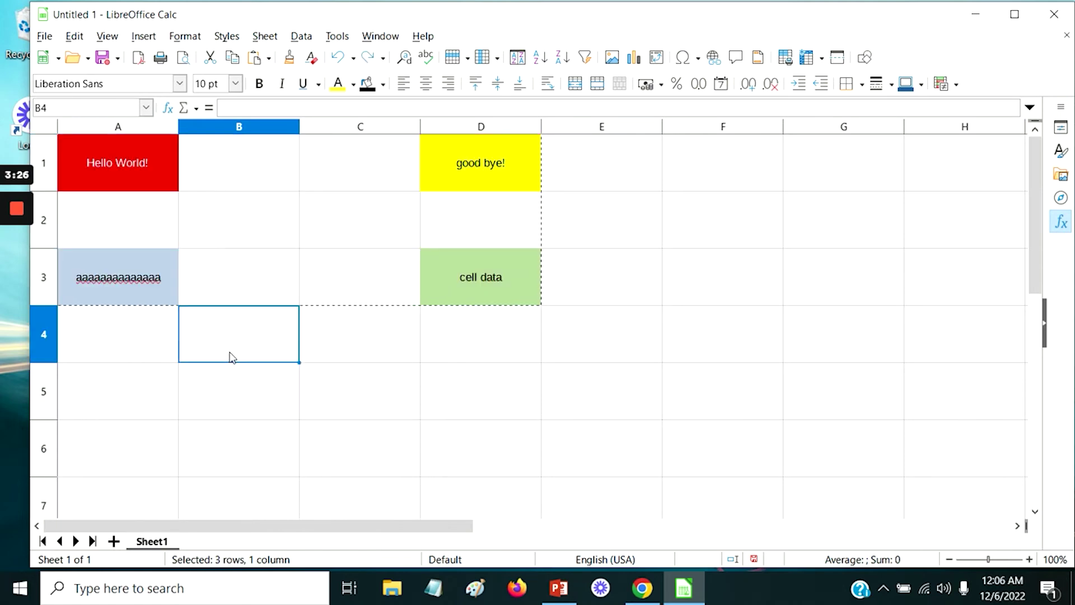
Step: Select the range A1:D1, extend the selection to A1:D3 and copy it
{"action": "left_click", "coordinate": [118, 158]}
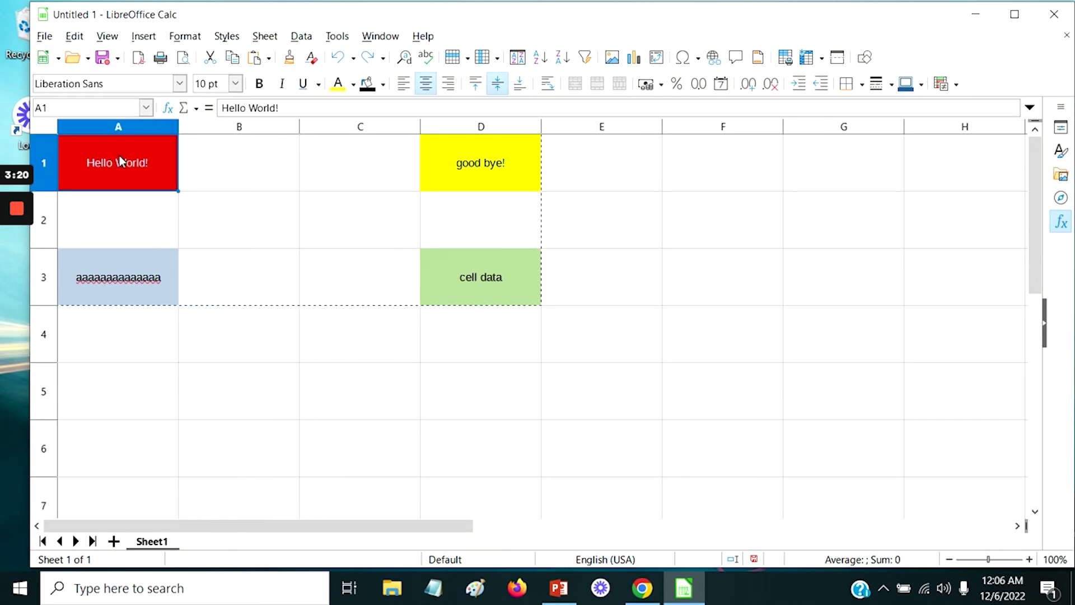
{"action": "left_click", "coordinate": [506, 161], "text": "shift"}
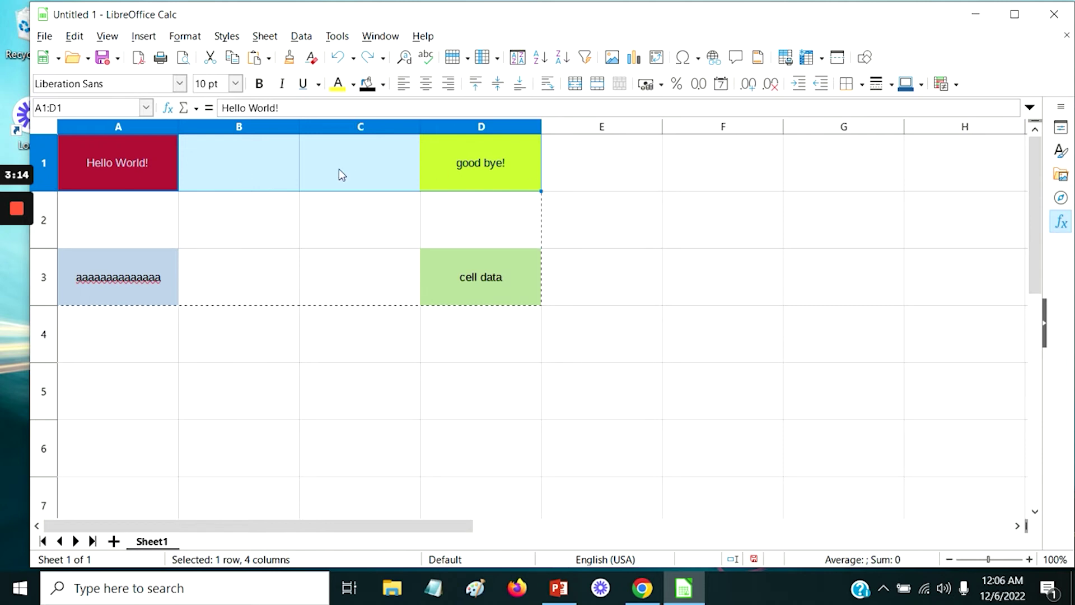
{"action": "mouse_move", "coordinate": [218, 177]}
{"action": "left_mouse_down"}
{"action": "mouse_move", "coordinate": [461, 406]}
{"action": "mouse_move", "coordinate": [208, 161]}
{"action": "left_mouse_up"}
{"action": "left_click", "coordinate": [475, 284], "text": "shift"}
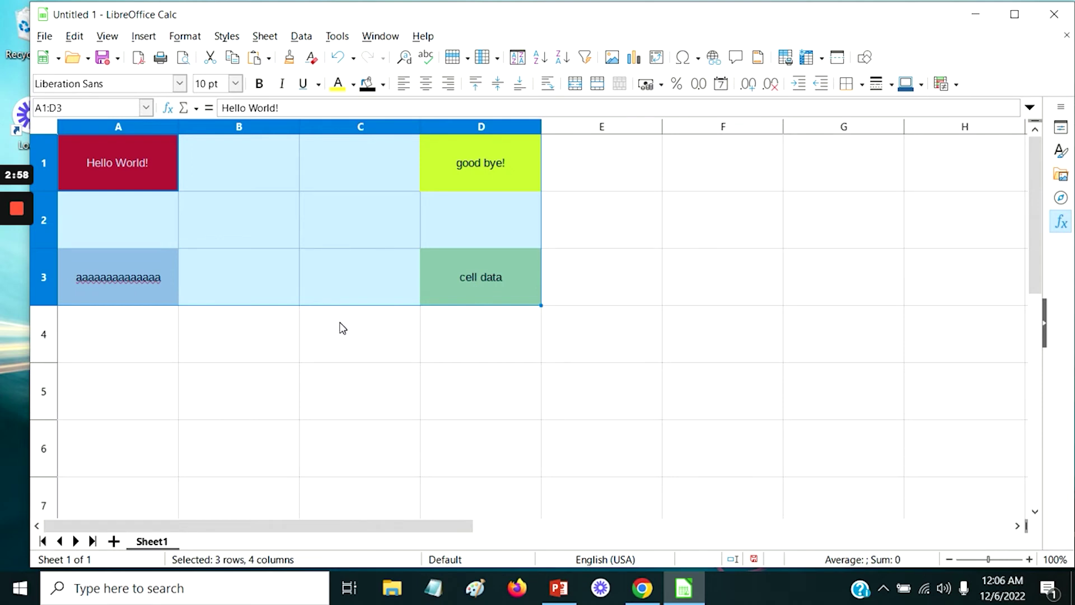
{"action": "left_click_drag", "start_coordinate": [343, 155], "coordinate": [323, 169]}
{"action": "key", "text": "ctrl+c"}
{"action": "left_click", "coordinate": [234, 346]}
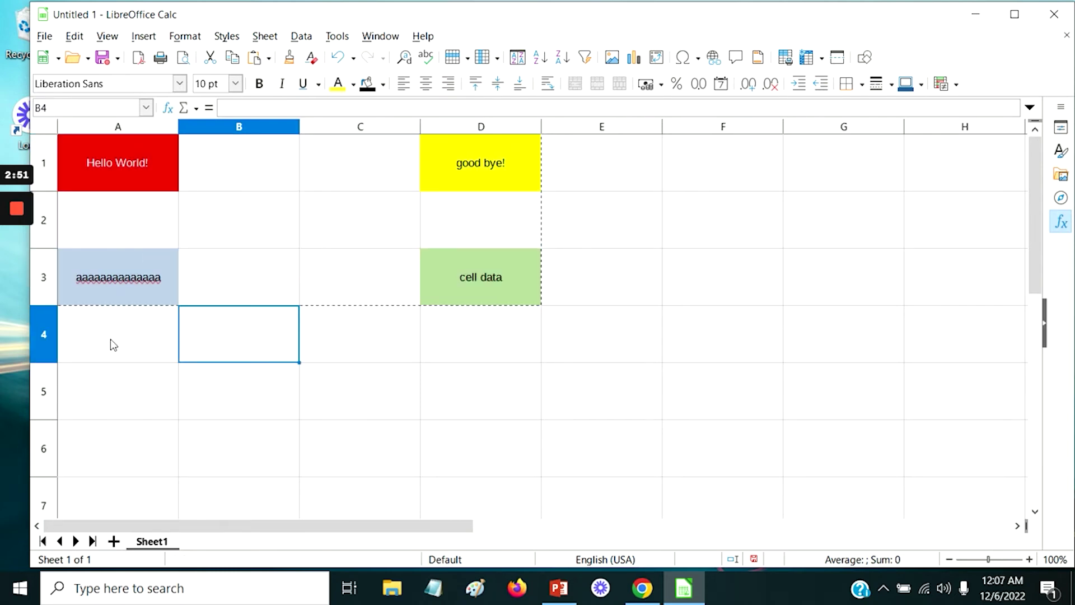
Step: Copy the non-adjacent cells A1 and A3 together and paste them starting at B4
{"action": "left_click", "coordinate": [126, 159]}
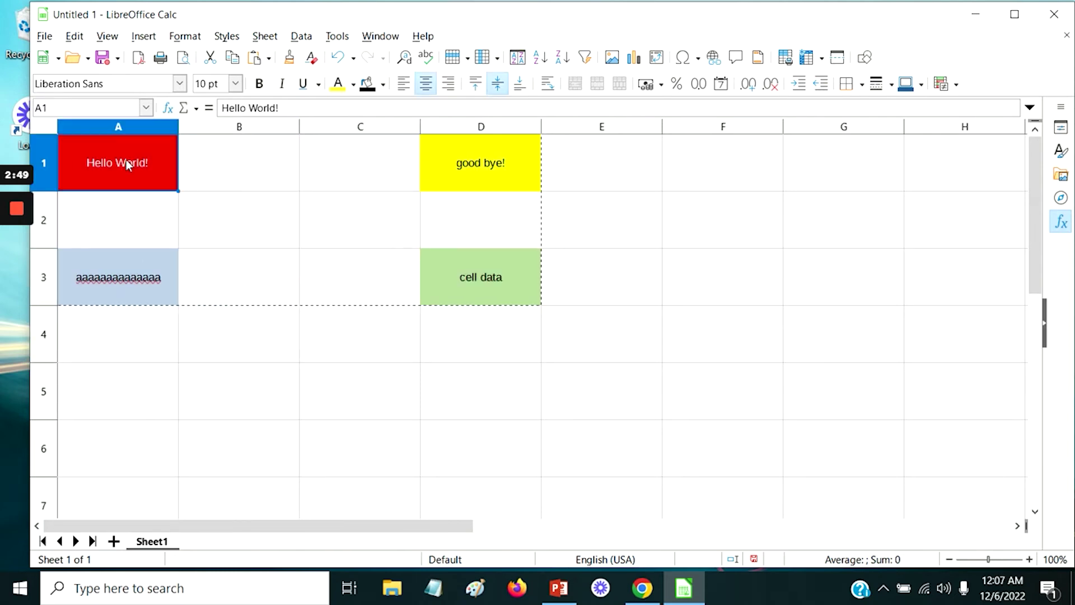
{"action": "left_click", "coordinate": [132, 280], "text": "ctrl"}
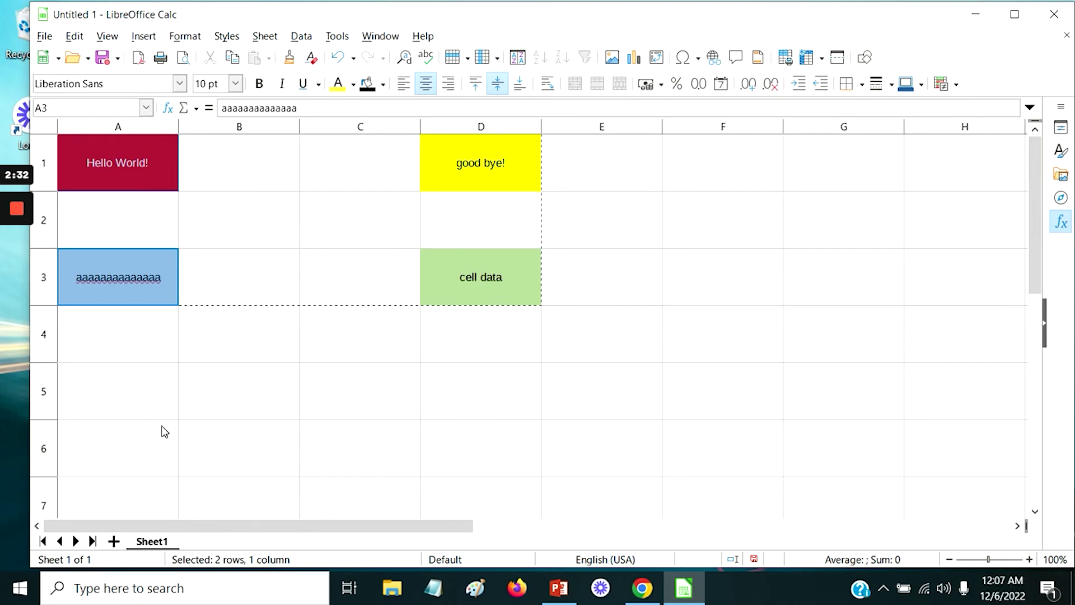
{"action": "key", "text": "ctrl+c"}
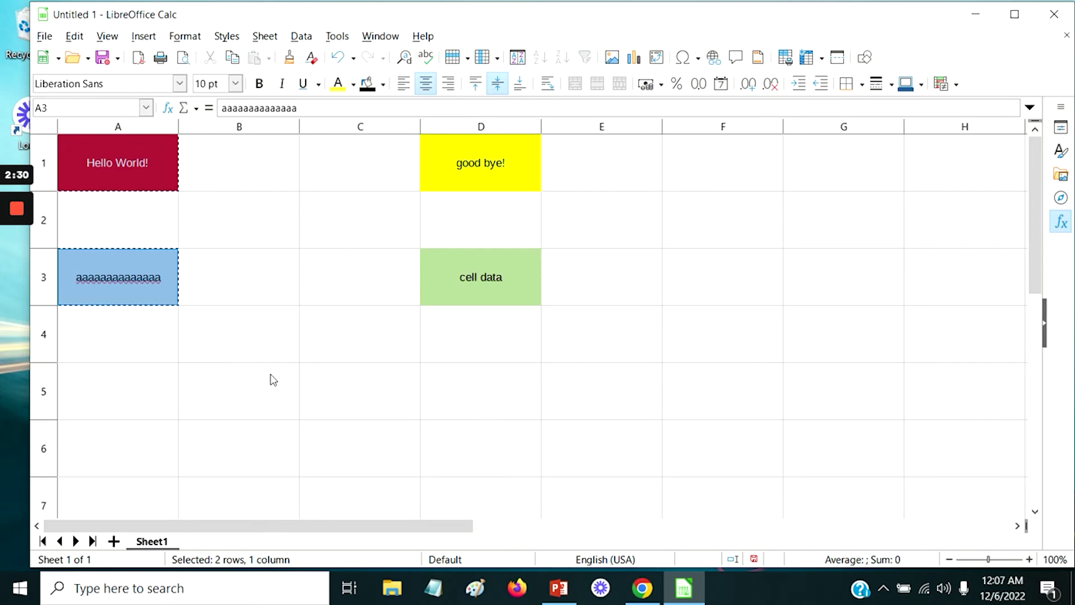
{"action": "left_click", "coordinate": [240, 341]}
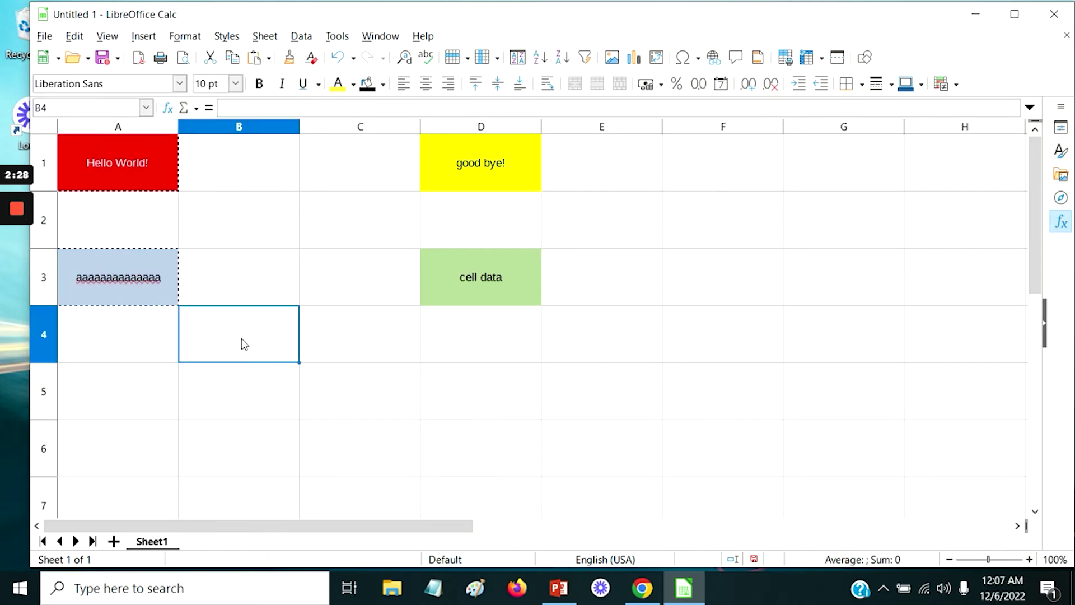
{"action": "key", "text": "ctrl+v"}
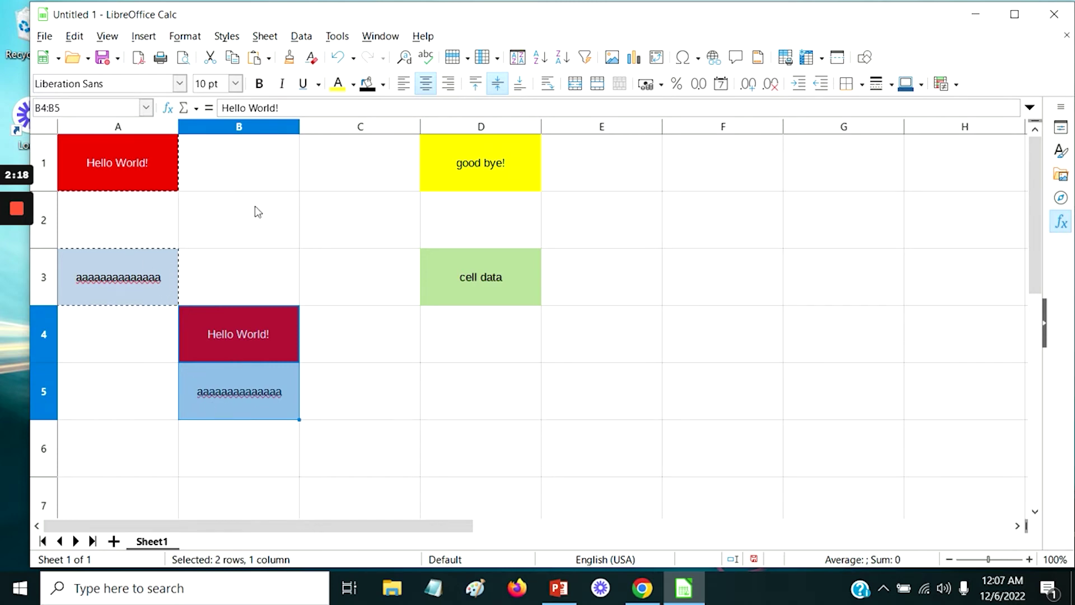
Step: Try copying the non-adjacent cells A1 and D1 to F2, and undo this paste and the earlier one at B4
{"action": "left_click", "coordinate": [105, 162]}
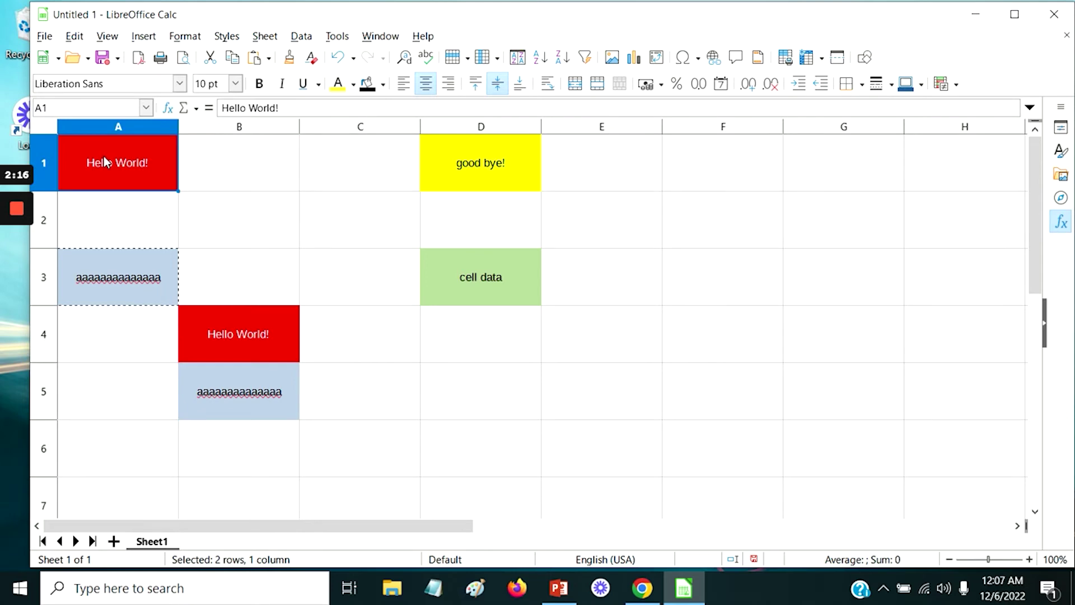
{"action": "left_click", "coordinate": [500, 167]}
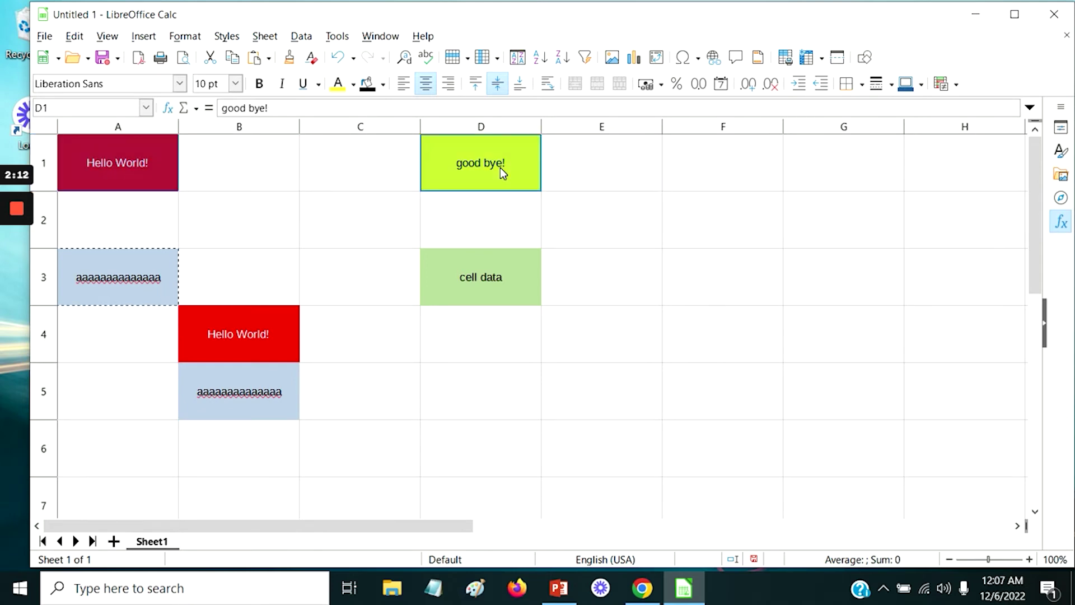
{"action": "key", "text": "ctrl+c"}
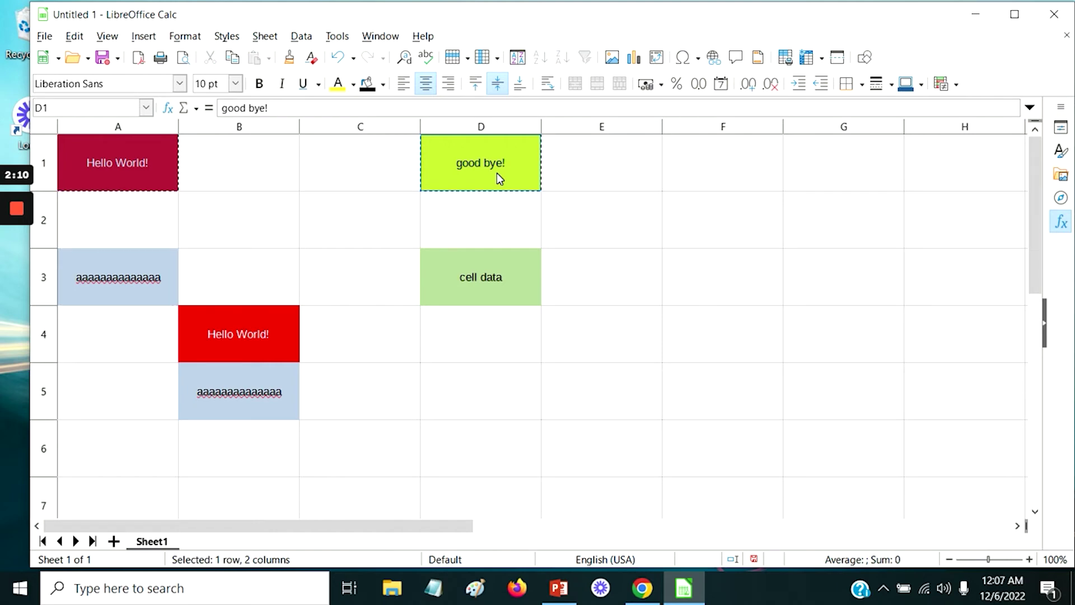
{"action": "left_click", "coordinate": [682, 224]}
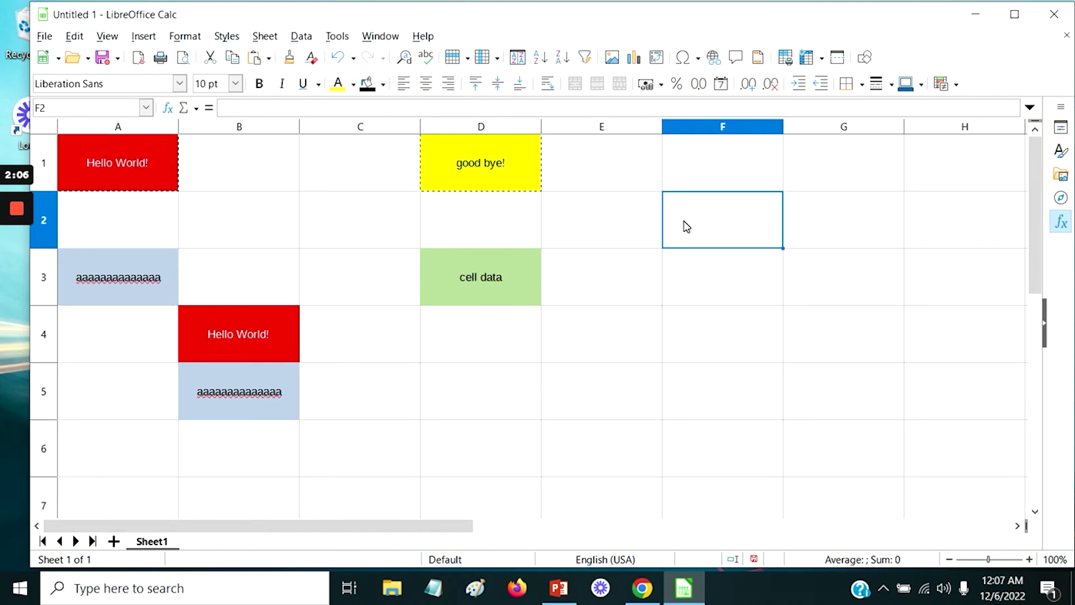
{"action": "key", "text": "ctrl+v"}
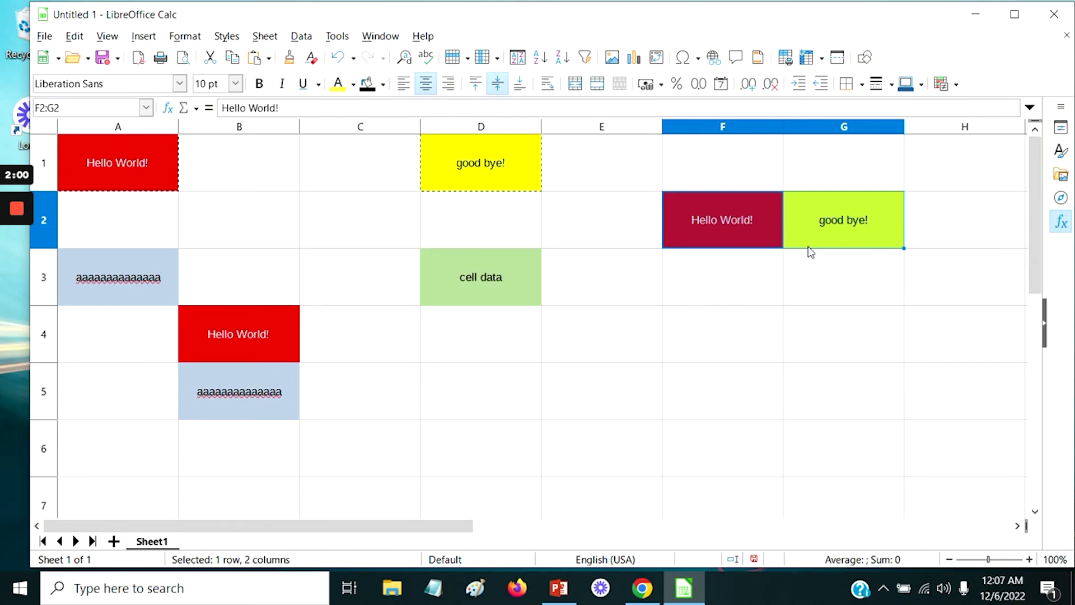
{"action": "key", "text": "ctrl+z"}
{"action": "key", "text": "ctrl+z"}
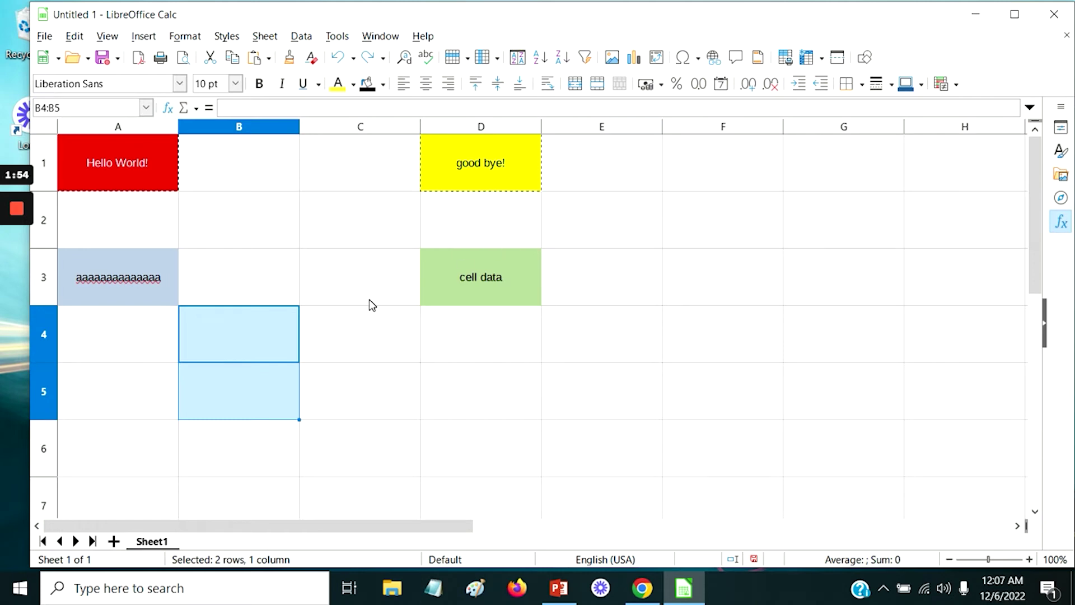
Step: Try to copy the non-adjacent cells A3, A1 and D1 together as one multiple selection
{"action": "left_click", "coordinate": [221, 237]}
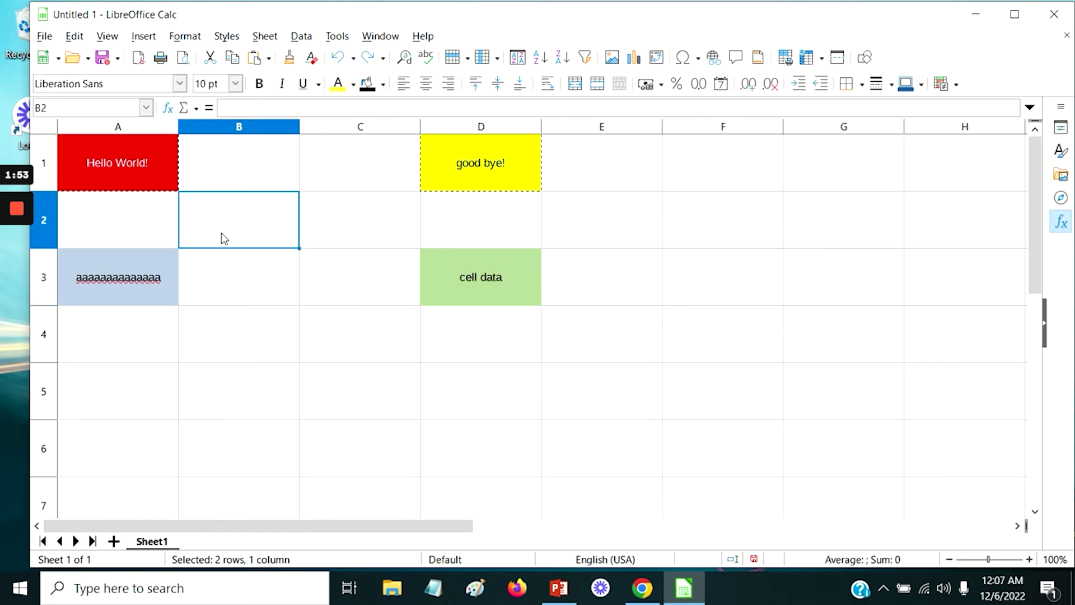
{"action": "left_click", "coordinate": [119, 284]}
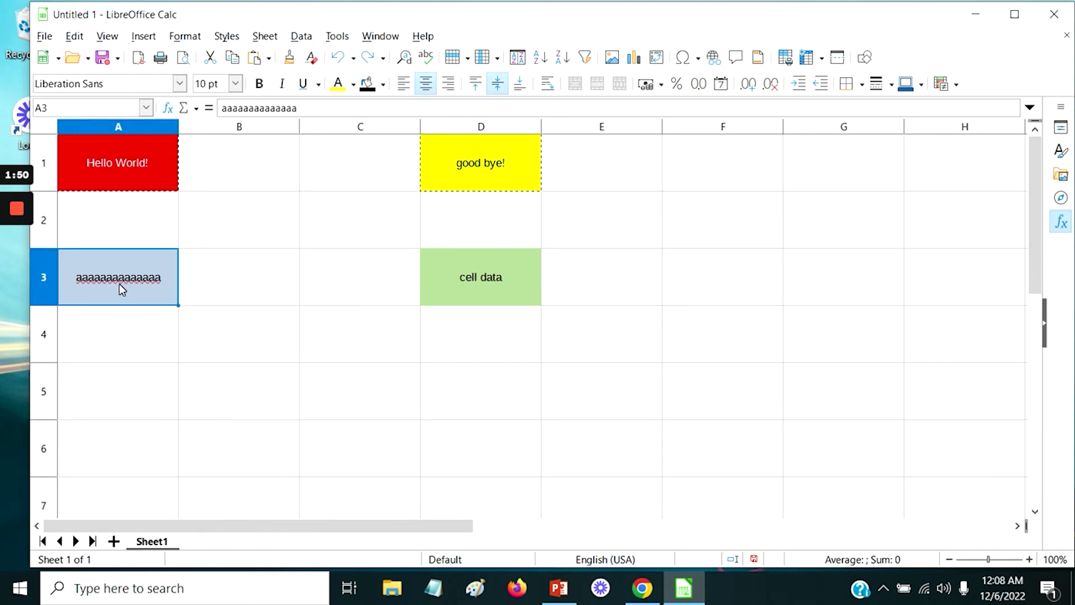
{"action": "left_click", "coordinate": [147, 152]}
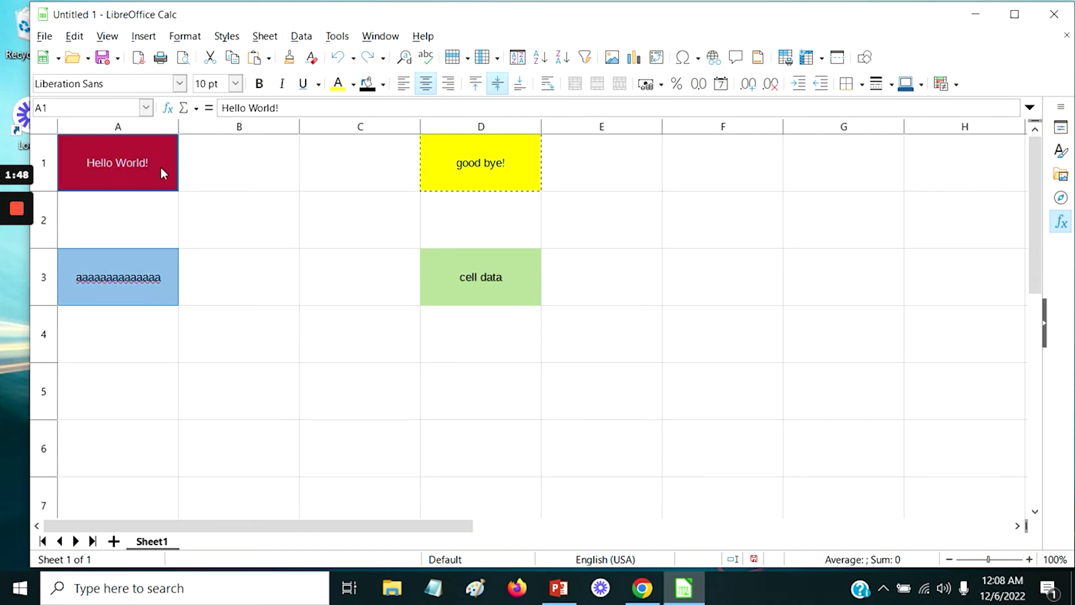
{"action": "left_click", "coordinate": [485, 166]}
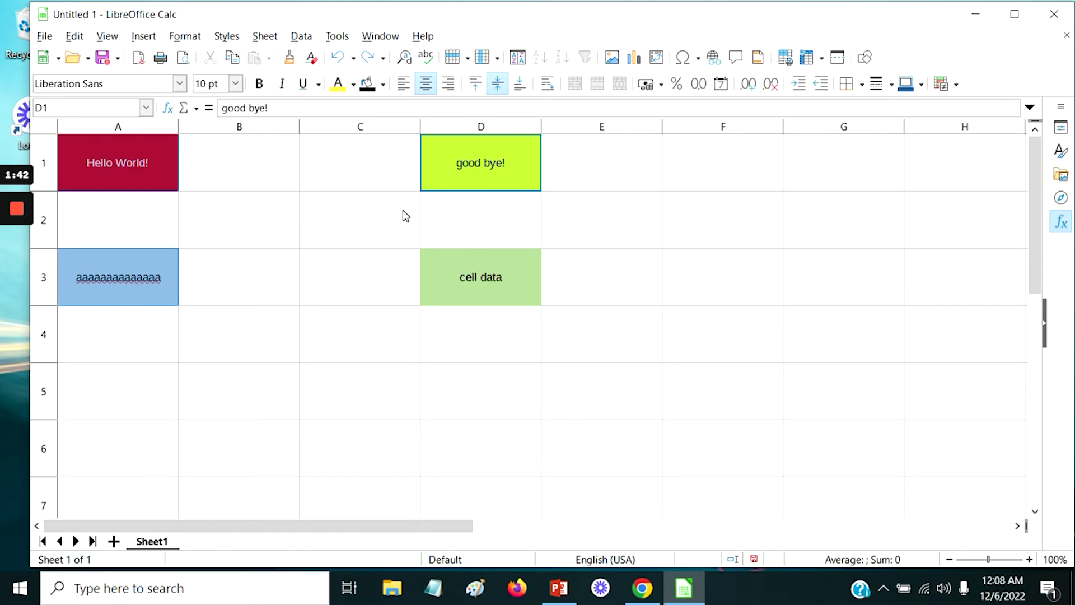
{"action": "key", "text": "ctrl+c"}
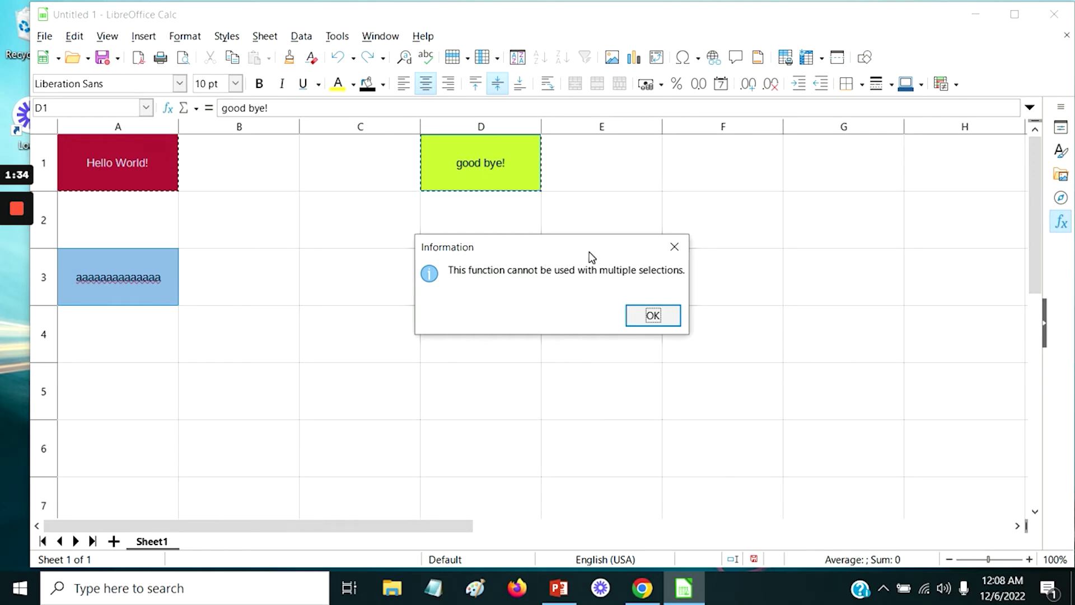
{"action": "left_click", "coordinate": [653, 315]}
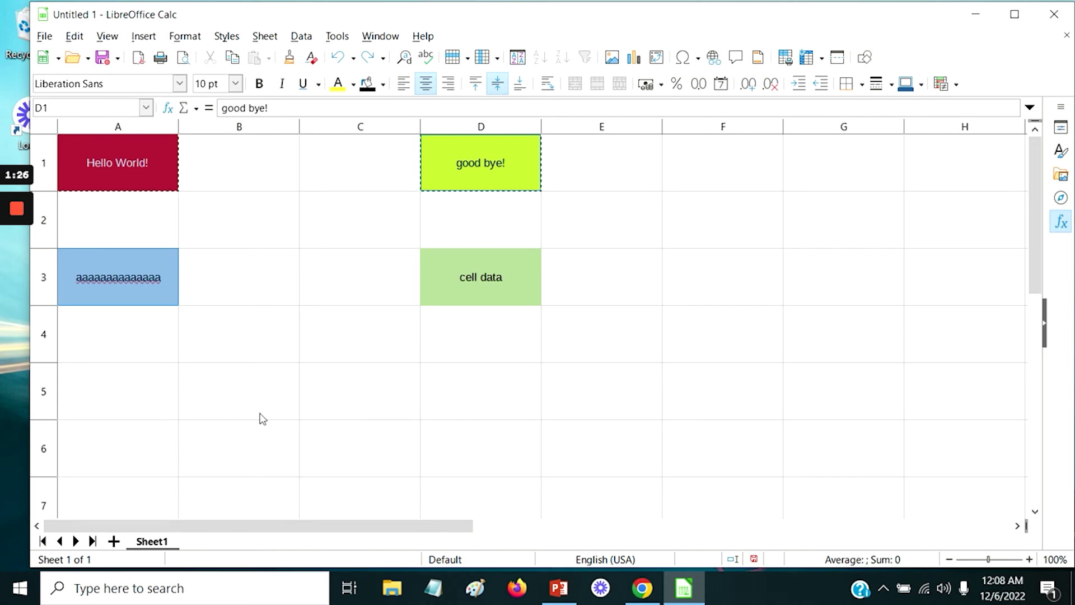
Step: Try moving the whole columns A and B onto columns D and E, and undo the move
{"action": "left_click", "coordinate": [240, 127]}
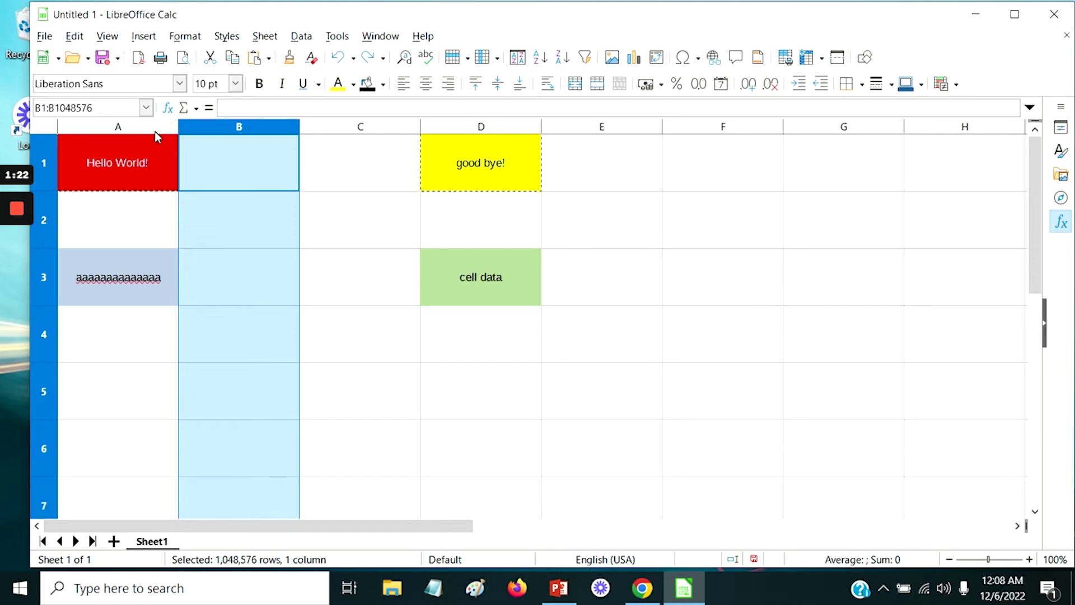
{"action": "left_click", "coordinate": [114, 127], "text": "shift"}
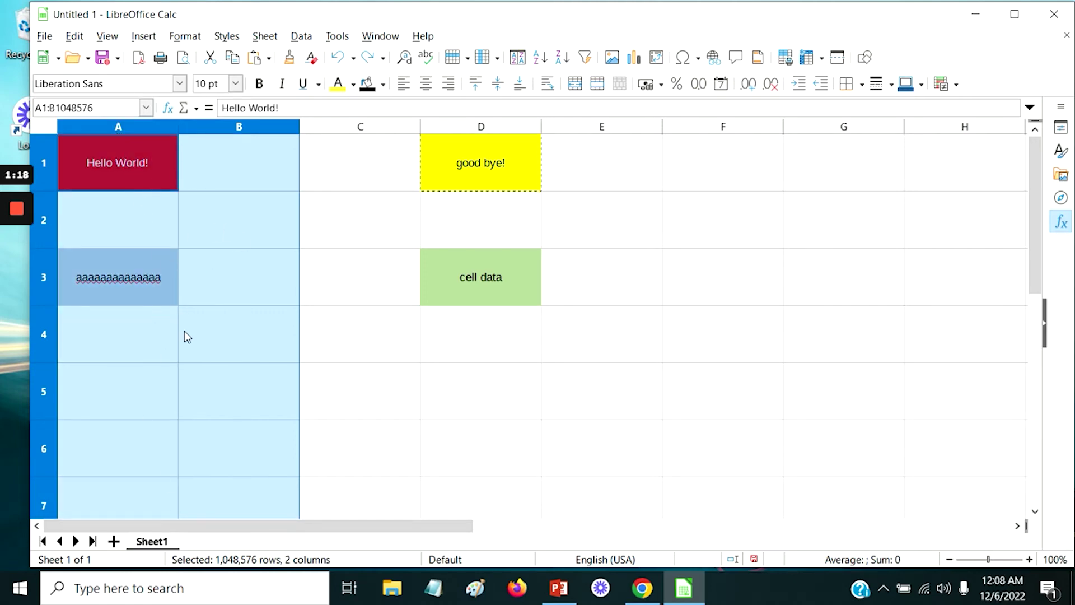
{"action": "left_click_drag", "start_coordinate": [137, 220], "coordinate": [480, 224]}
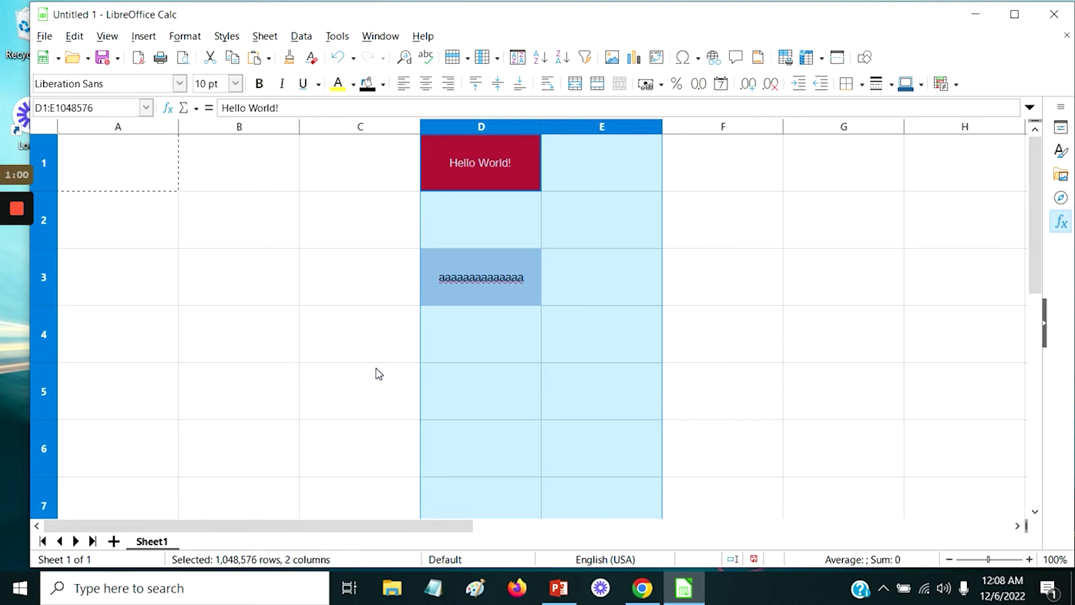
{"action": "key", "text": "ctrl+z"}
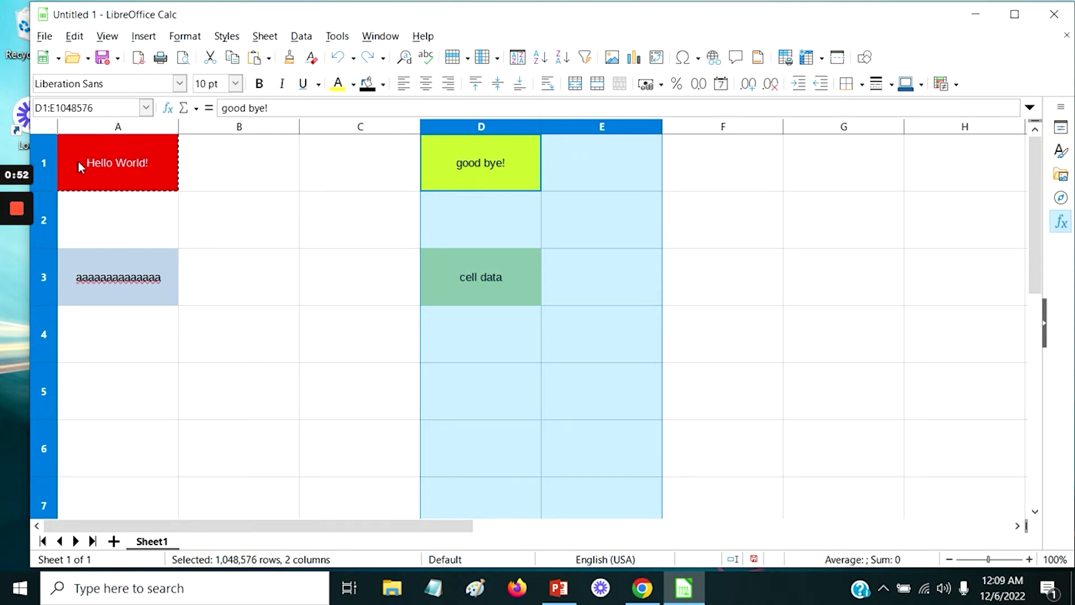
Step: Select the non-adjacent rows 1, 3, 5 and 7 together and fill them with a light brick-red background
{"action": "left_click", "coordinate": [48, 160]}
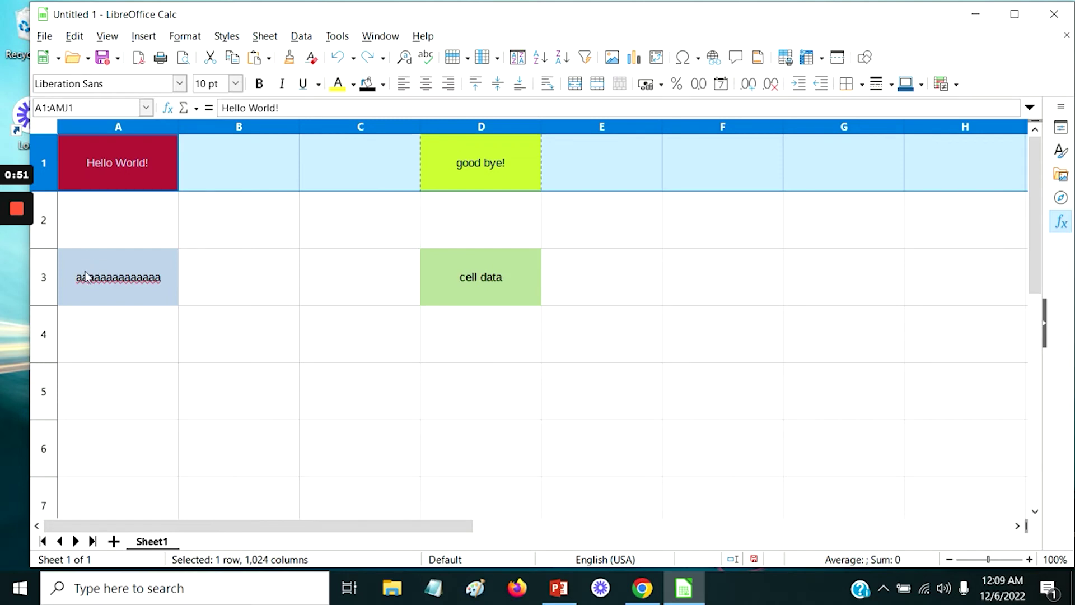
{"action": "left_click", "coordinate": [45, 280], "text": "ctrl"}
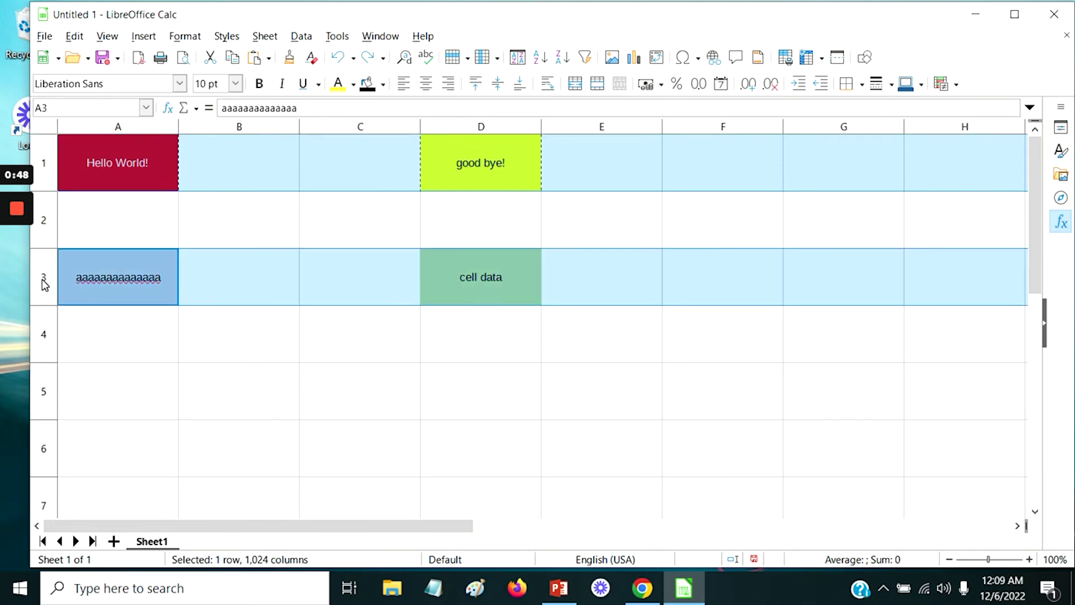
{"action": "left_click", "coordinate": [46, 391], "text": "ctrl"}
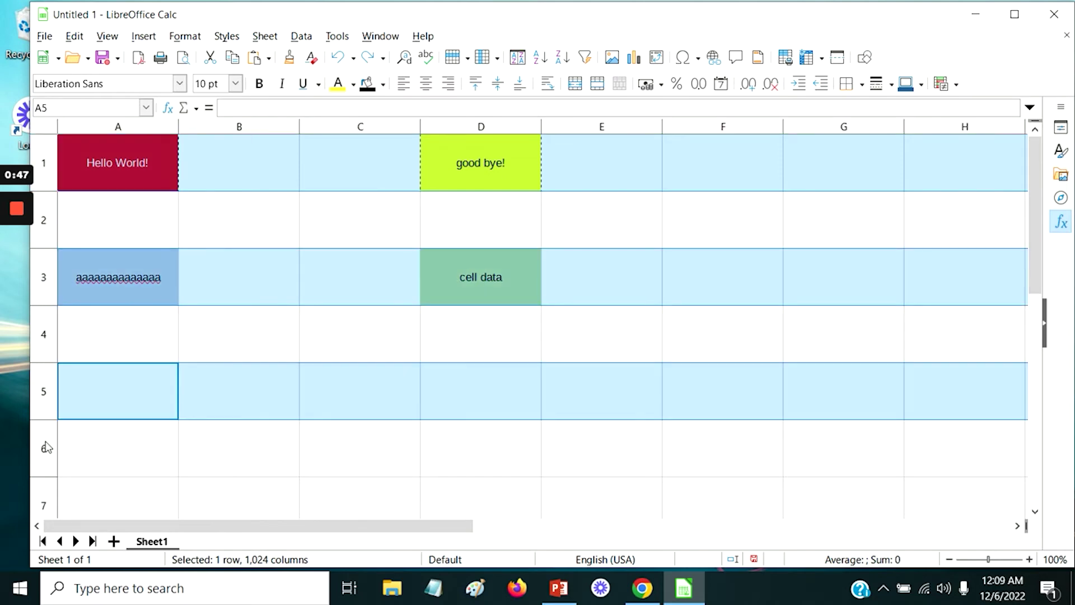
{"action": "left_click", "coordinate": [54, 507], "text": "ctrl"}
{"action": "left_click", "coordinate": [383, 85]}
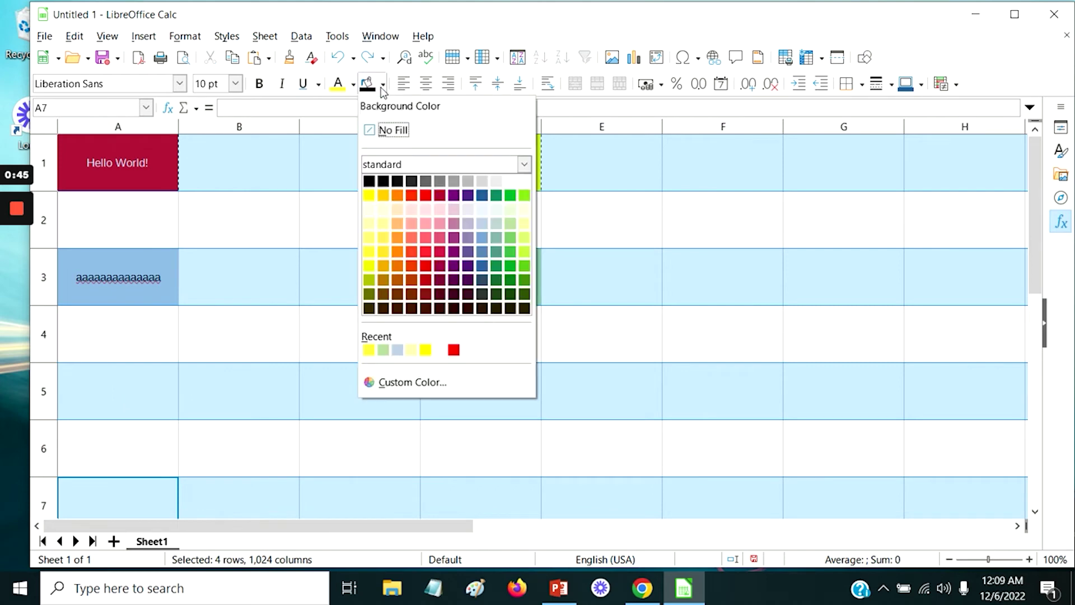
{"action": "left_click", "coordinate": [412, 238]}
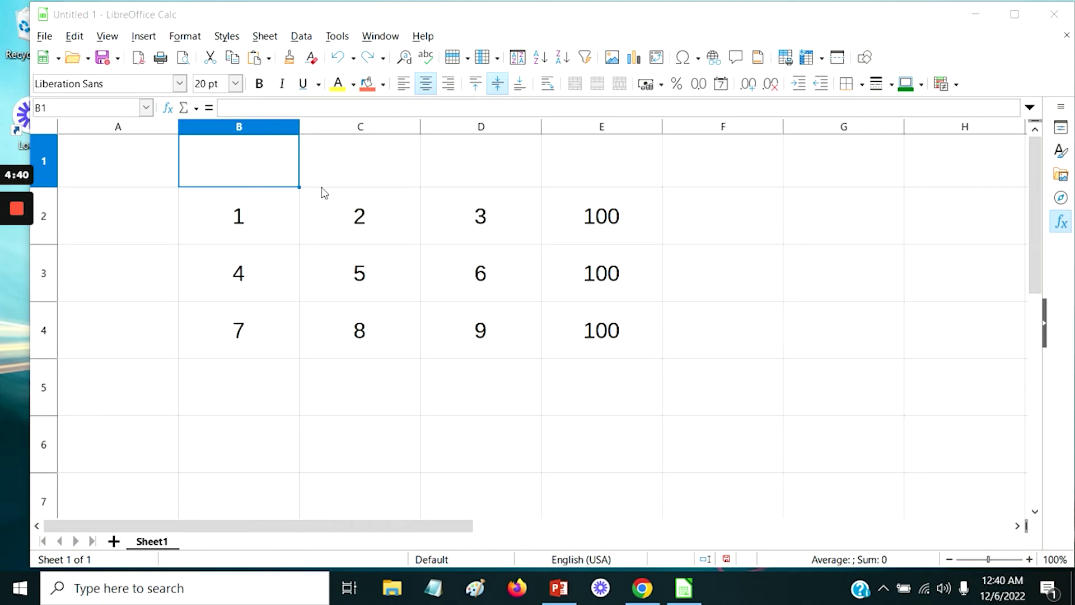
Step: Merge the cells B1:E1 and enter the title "formula practice" in the merged cell
{"action": "left_click", "coordinate": [607, 167], "text": "shift"}
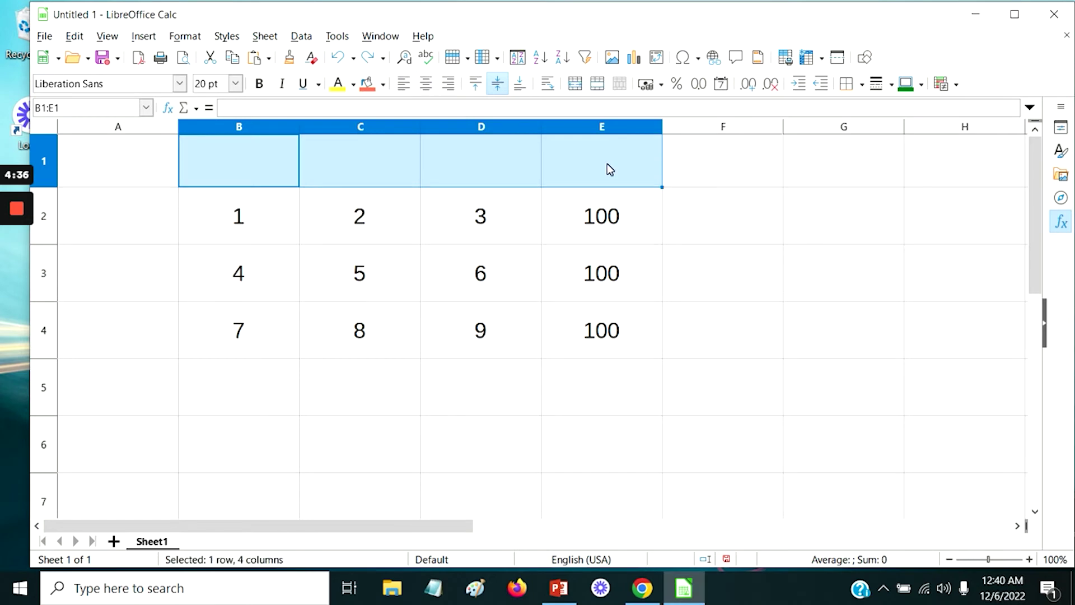
{"action": "left_click", "coordinate": [577, 85]}
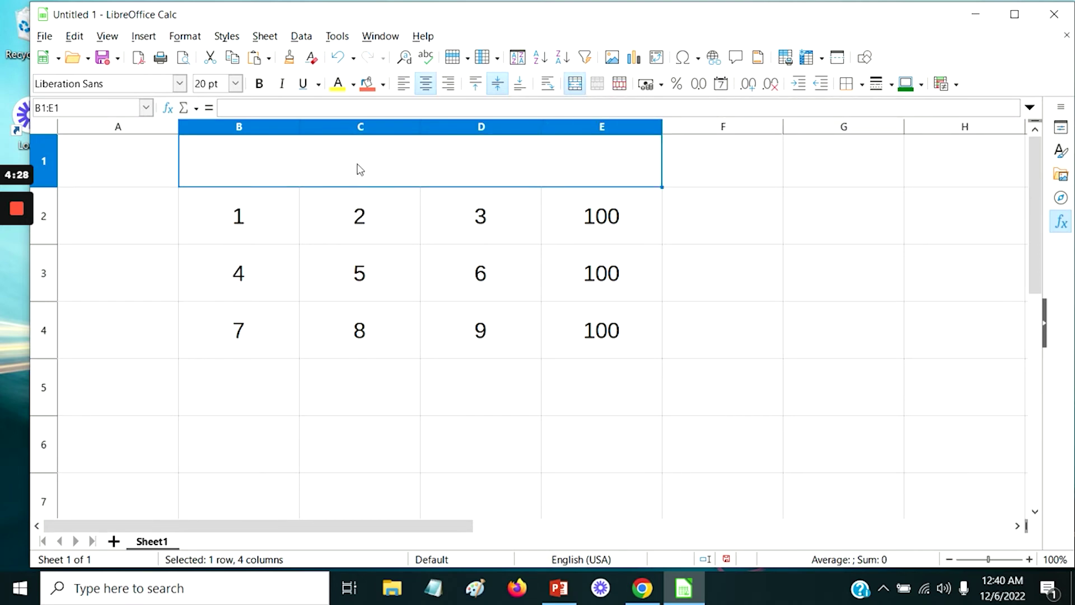
{"action": "key", "text": "F2"}
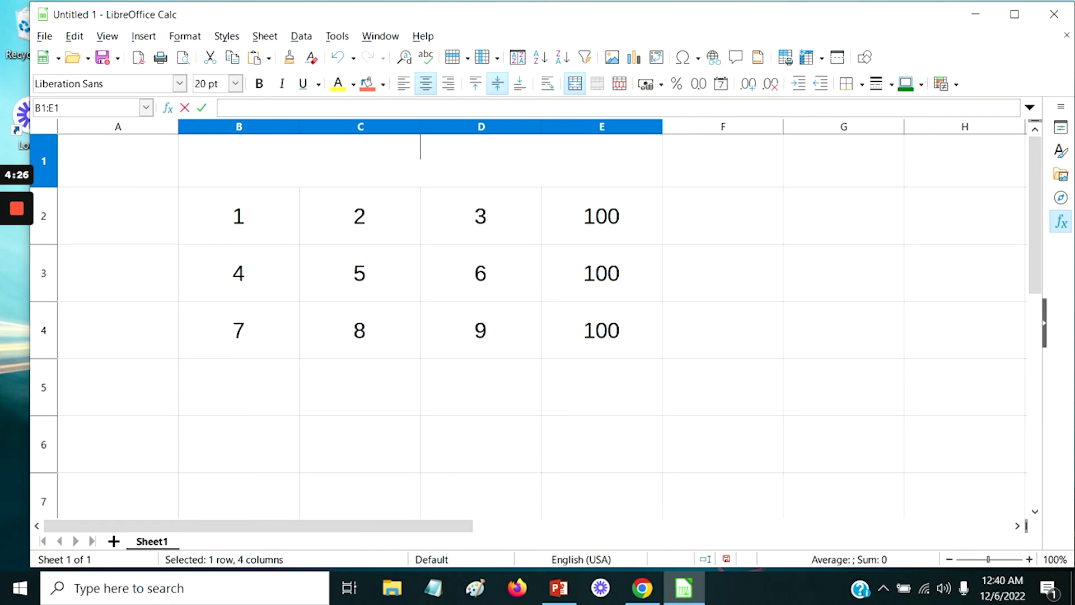
{"action": "type", "text": "ce"}
{"action": "key", "text": "BackSpace"}
{"action": "key", "text": "BackSpace"}
{"action": "type", "text": "formula"}
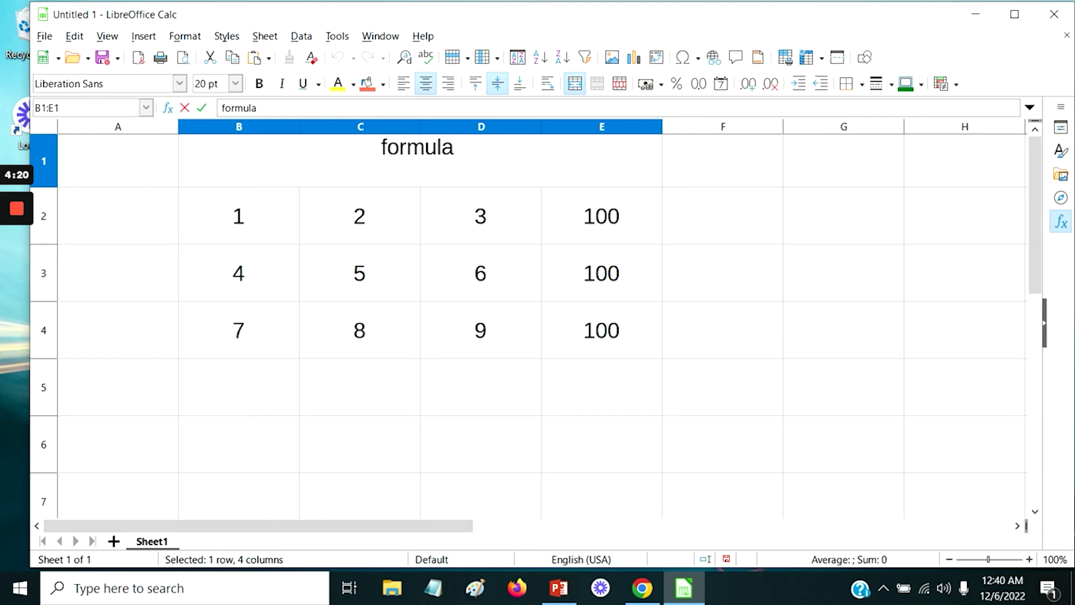
{"action": "type", "text": " practice"}
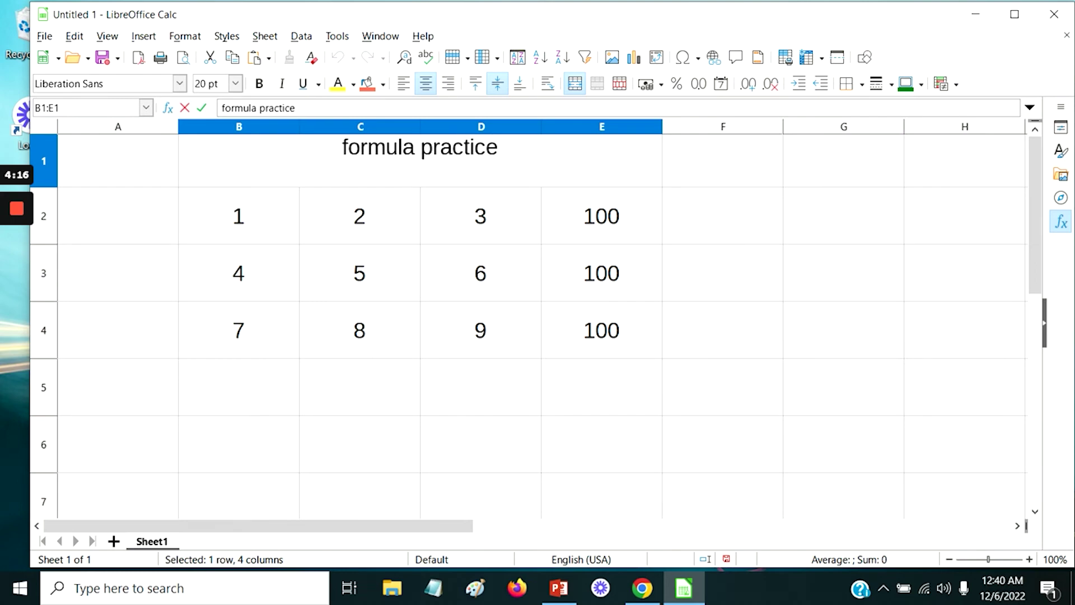
{"action": "key", "text": "Return"}
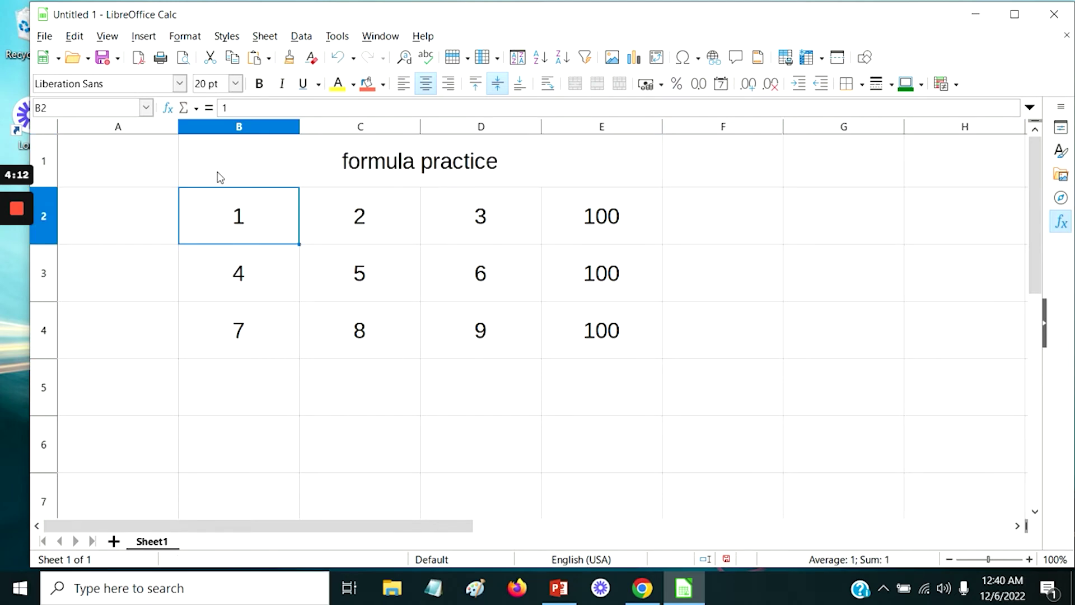
Step: Try splitting the merged title cell B1:E1 back into single cells, and undo the split
{"action": "left_click", "coordinate": [484, 163]}
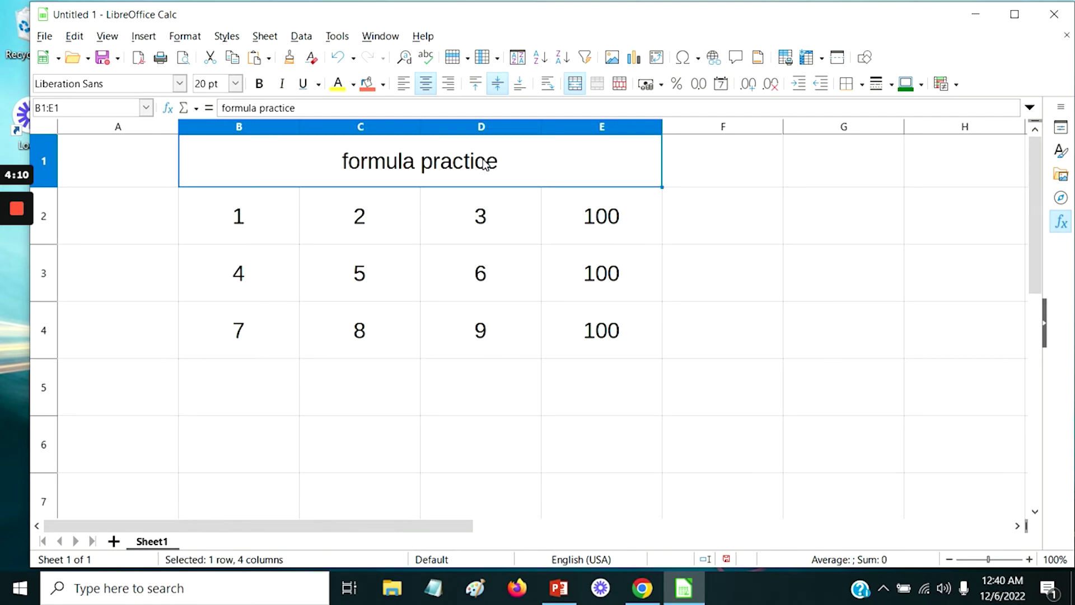
{"action": "left_click", "coordinate": [623, 85]}
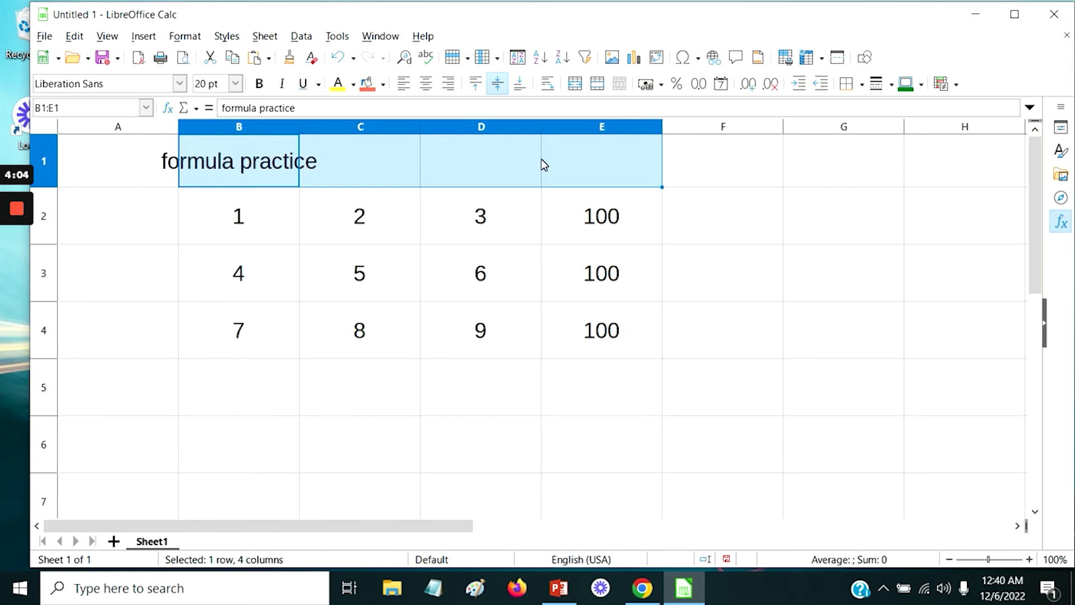
{"action": "key", "text": "ctrl+z"}
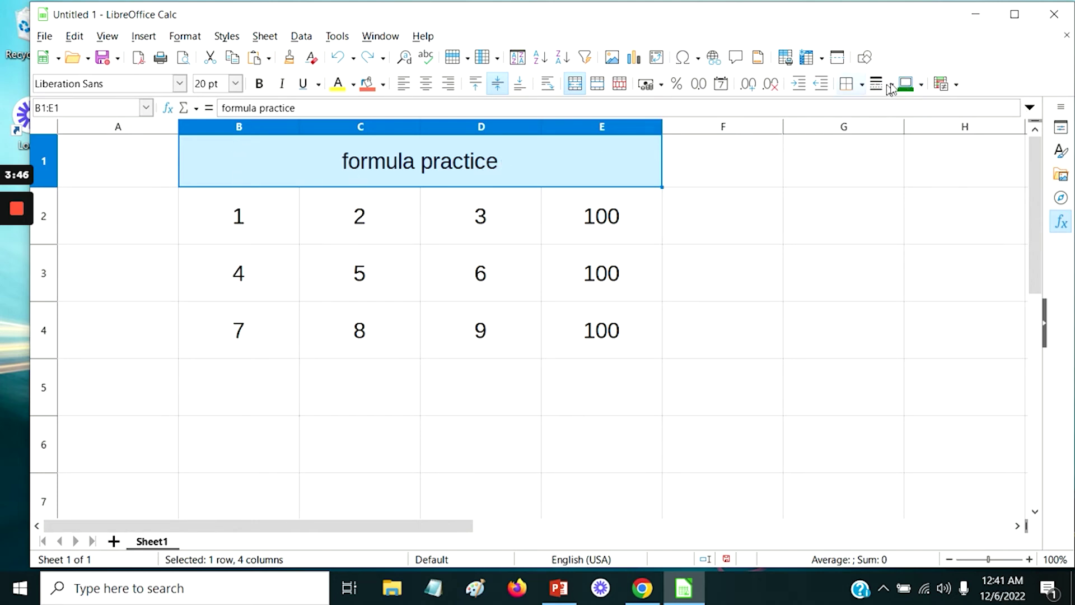
Step: Give the merged title cell B1:E1 a bottom border in the last listed line style, coloured red
{"action": "left_click", "coordinate": [852, 93]}
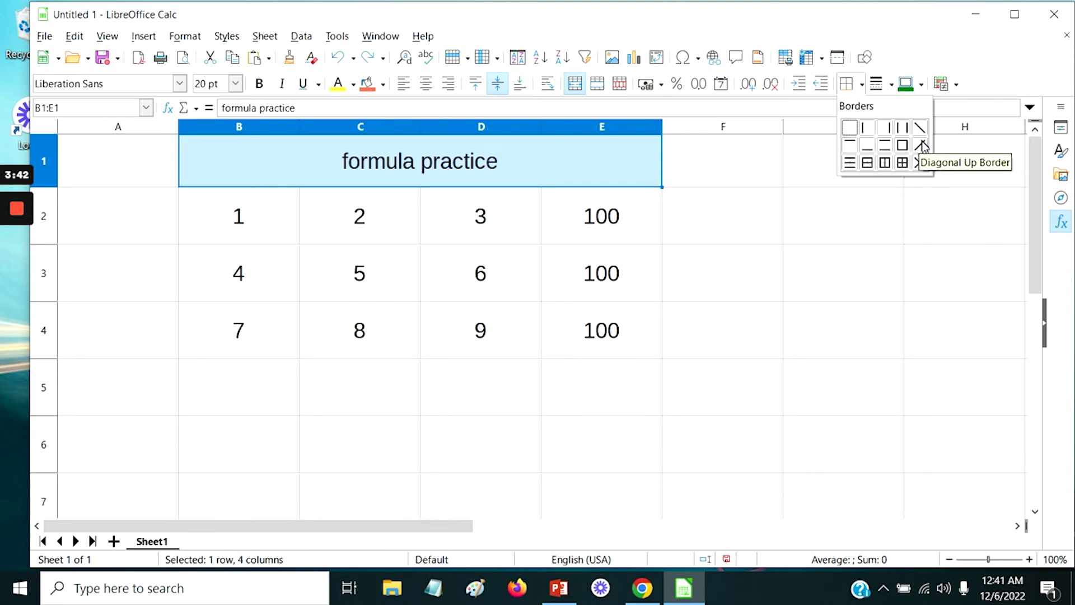
{"action": "left_click", "coordinate": [870, 150]}
{"action": "left_click", "coordinate": [886, 89]}
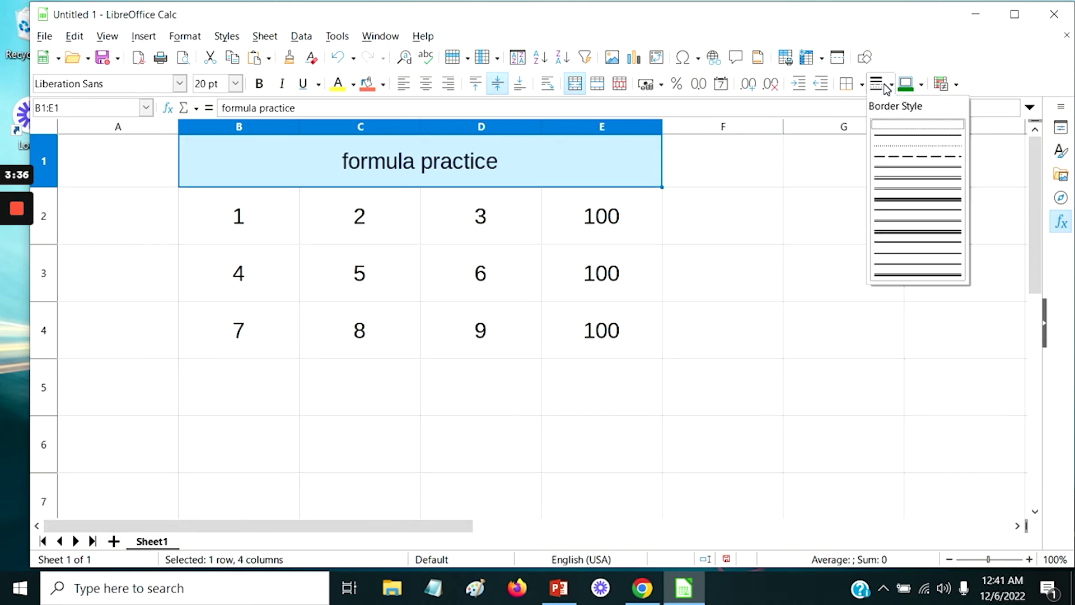
{"action": "left_click", "coordinate": [918, 276]}
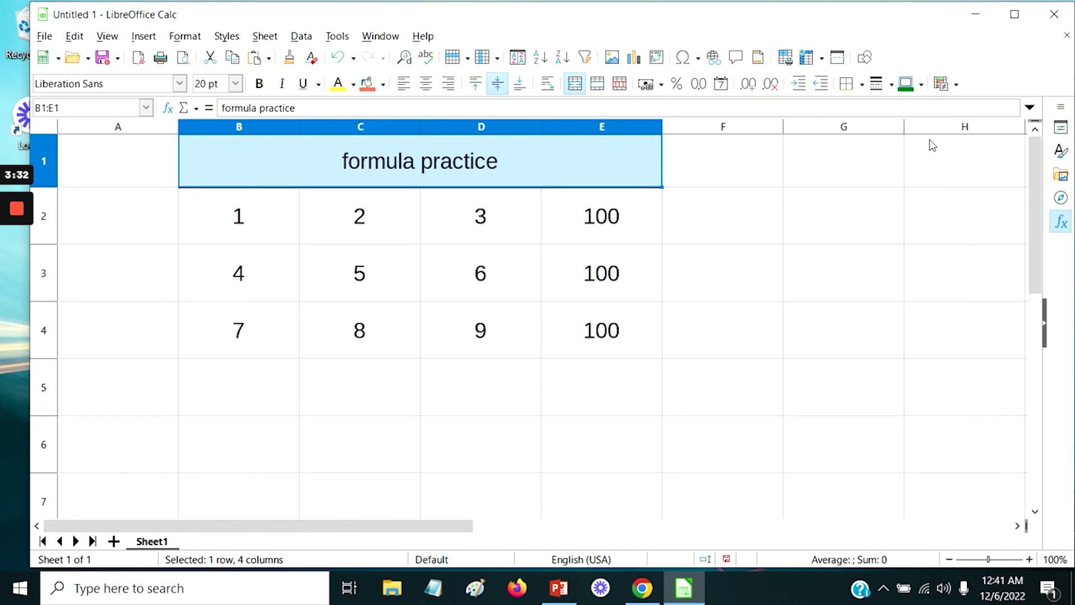
{"action": "left_click", "coordinate": [921, 84]}
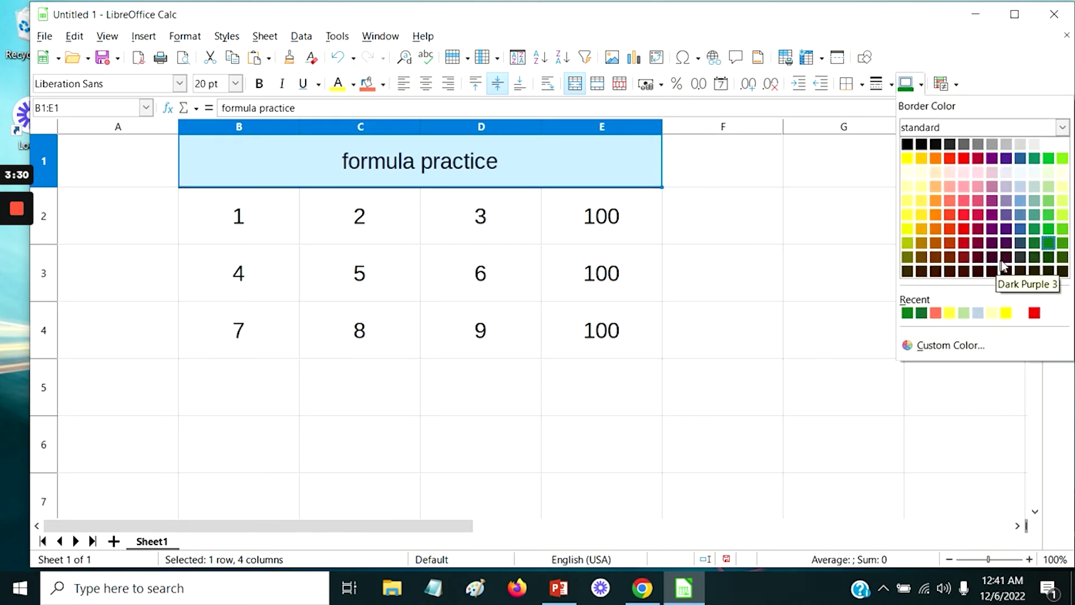
{"action": "left_click", "coordinate": [969, 161]}
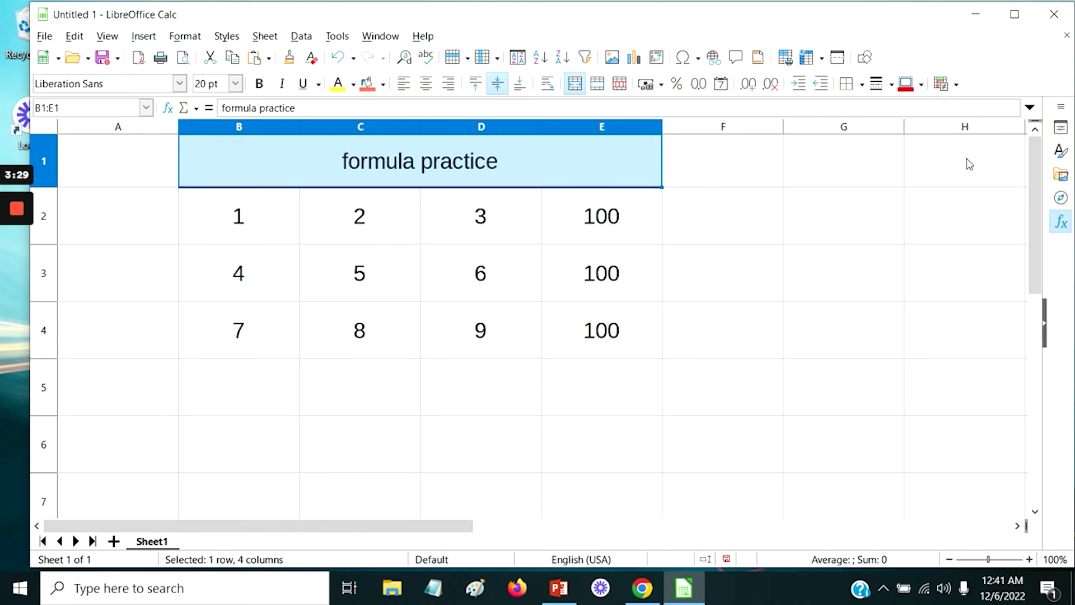
{"action": "left_click", "coordinate": [786, 207]}
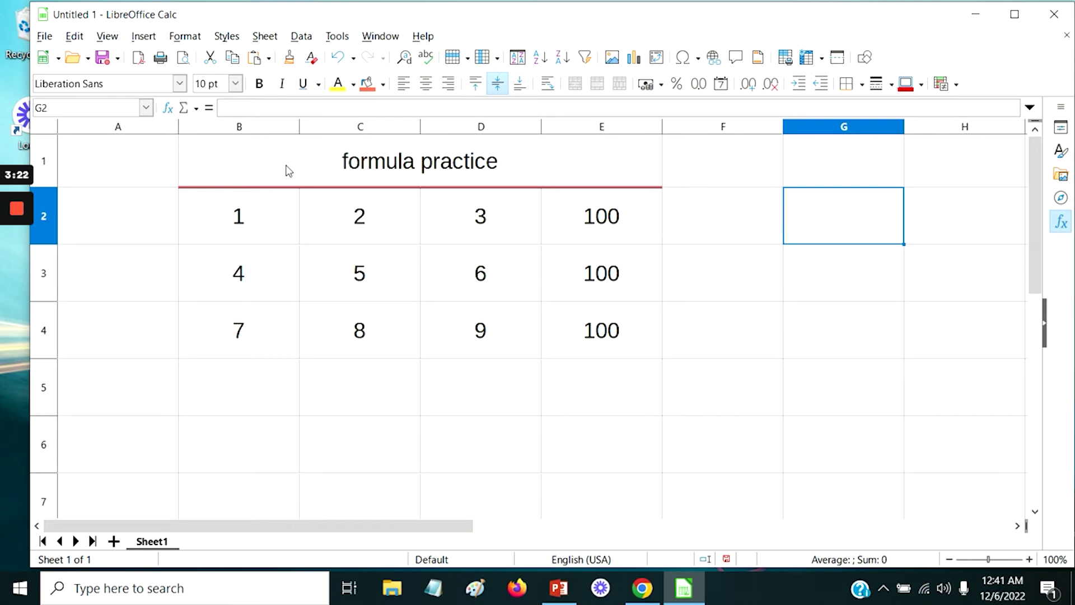
Step: Add a bottom border in the last listed line style to the cells B2:F2
{"action": "left_click", "coordinate": [236, 224]}
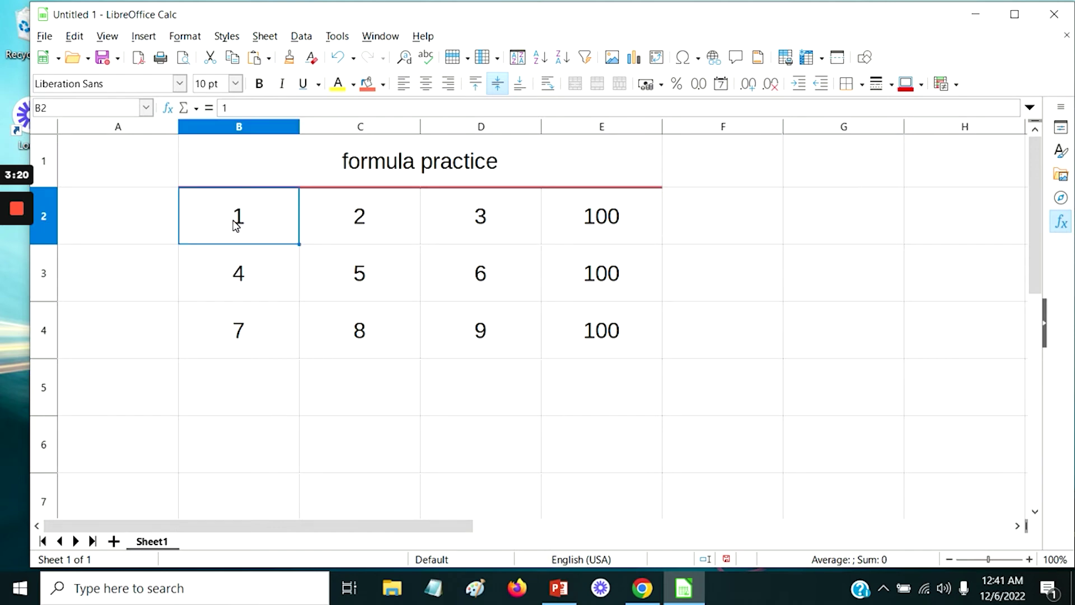
{"action": "left_click", "coordinate": [750, 226], "text": "shift"}
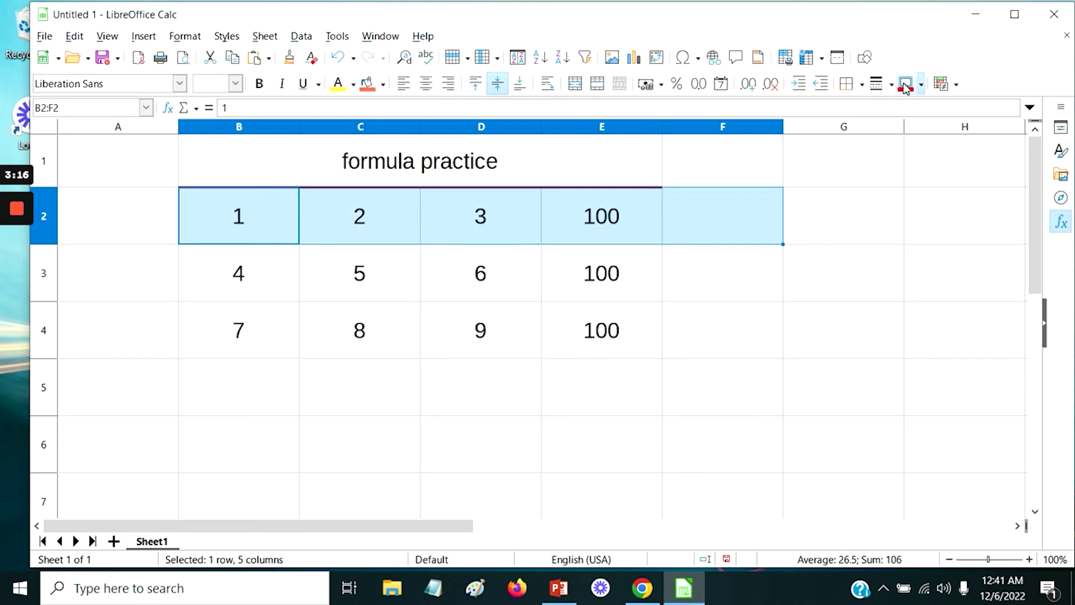
{"action": "left_click", "coordinate": [866, 88]}
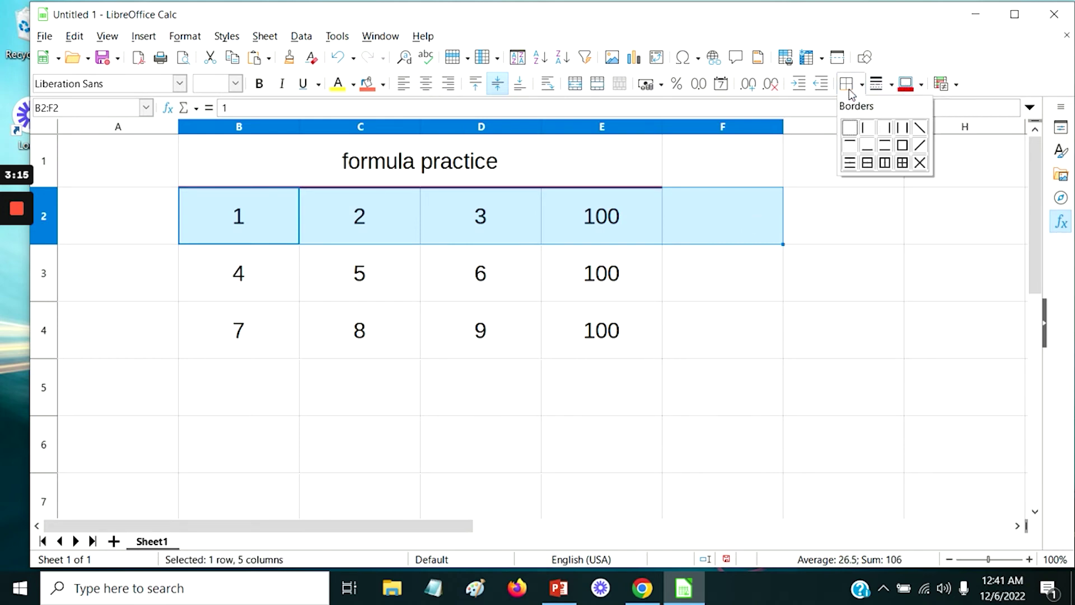
{"action": "left_click", "coordinate": [876, 150]}
{"action": "left_click", "coordinate": [879, 84]}
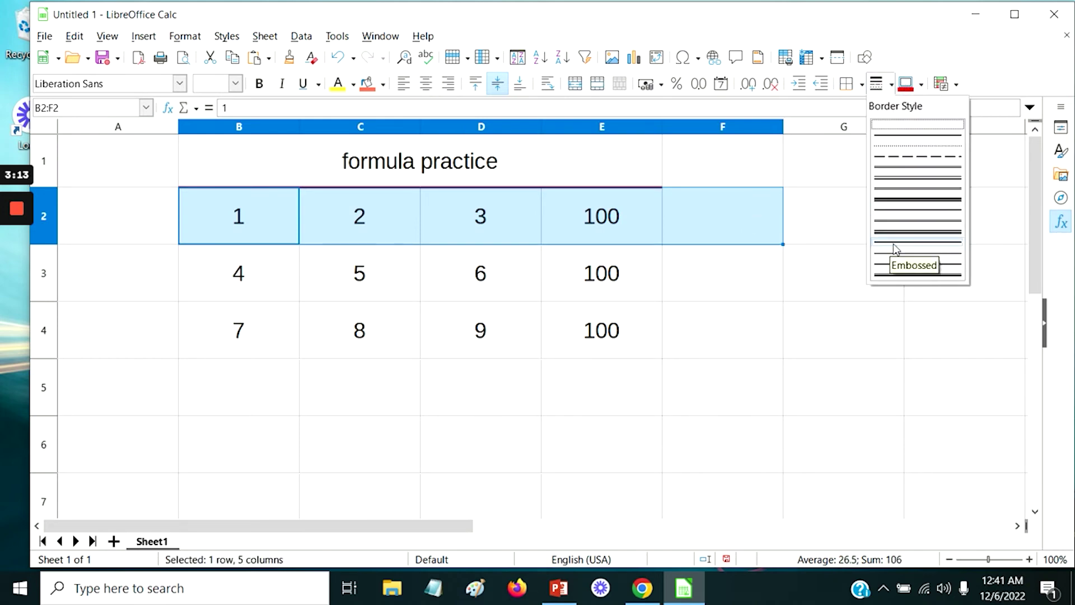
{"action": "left_click", "coordinate": [902, 272]}
{"action": "left_click", "coordinate": [260, 272]}
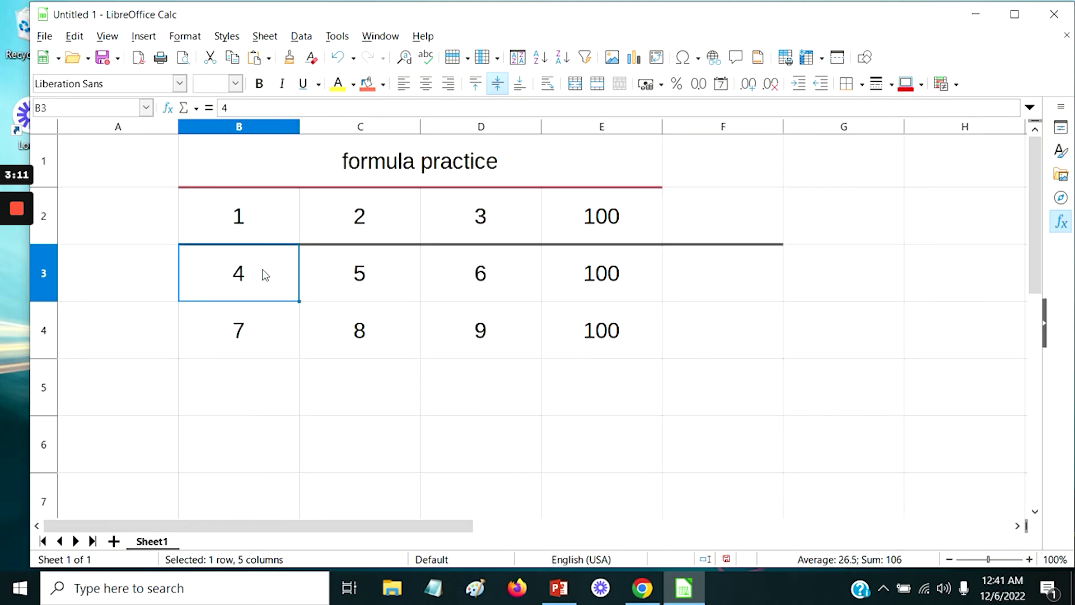
Step: Add a bottom border in the last listed line style to the cells B3:F3
{"action": "left_click", "coordinate": [759, 292], "text": "shift"}
{"action": "left_click", "coordinate": [862, 84]}
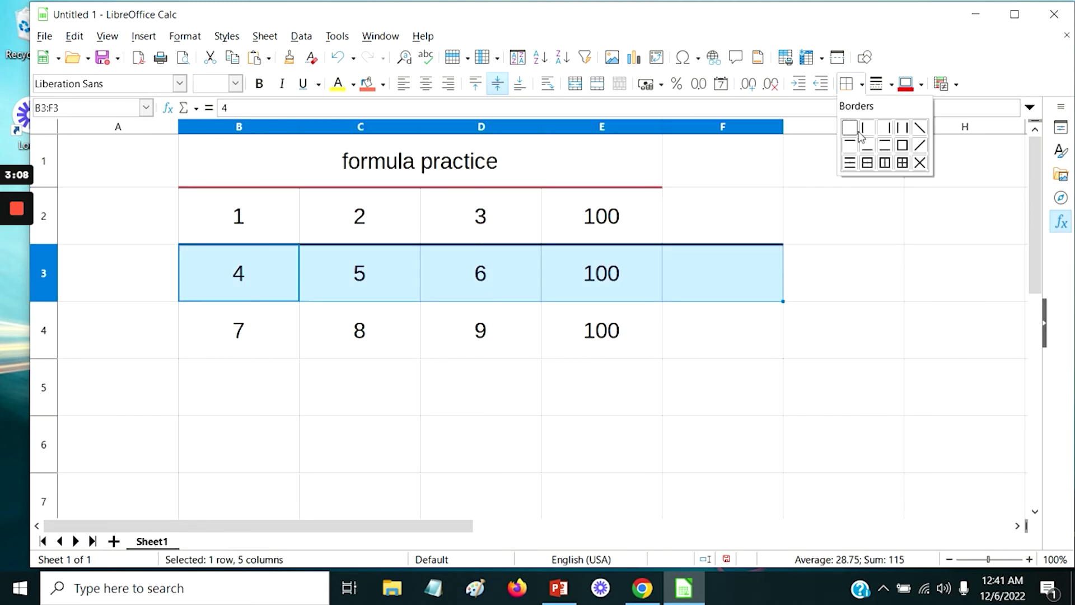
{"action": "left_click", "coordinate": [870, 150]}
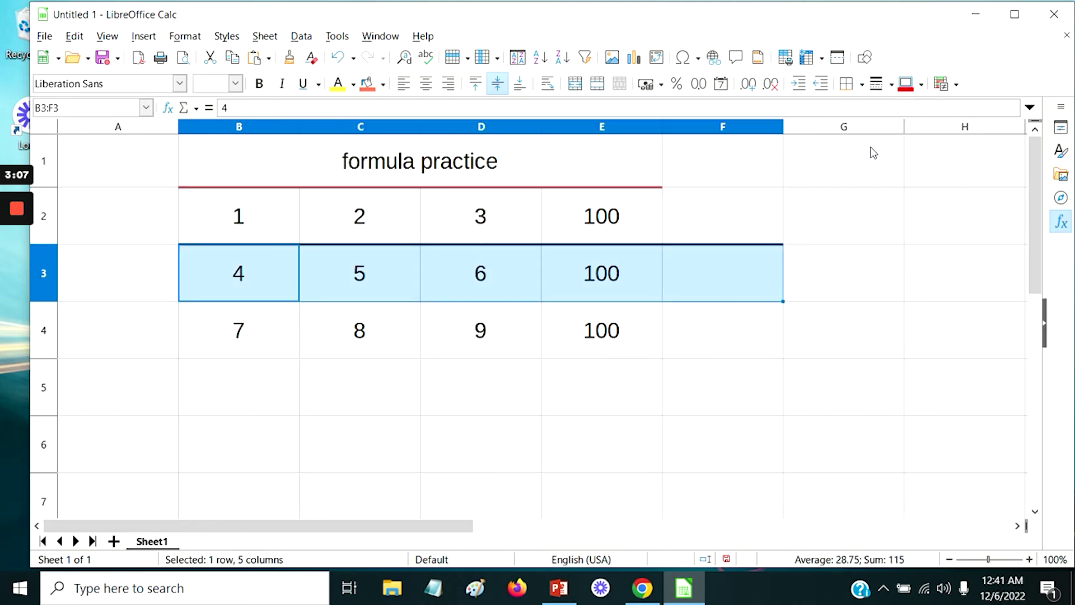
{"action": "left_click", "coordinate": [890, 87]}
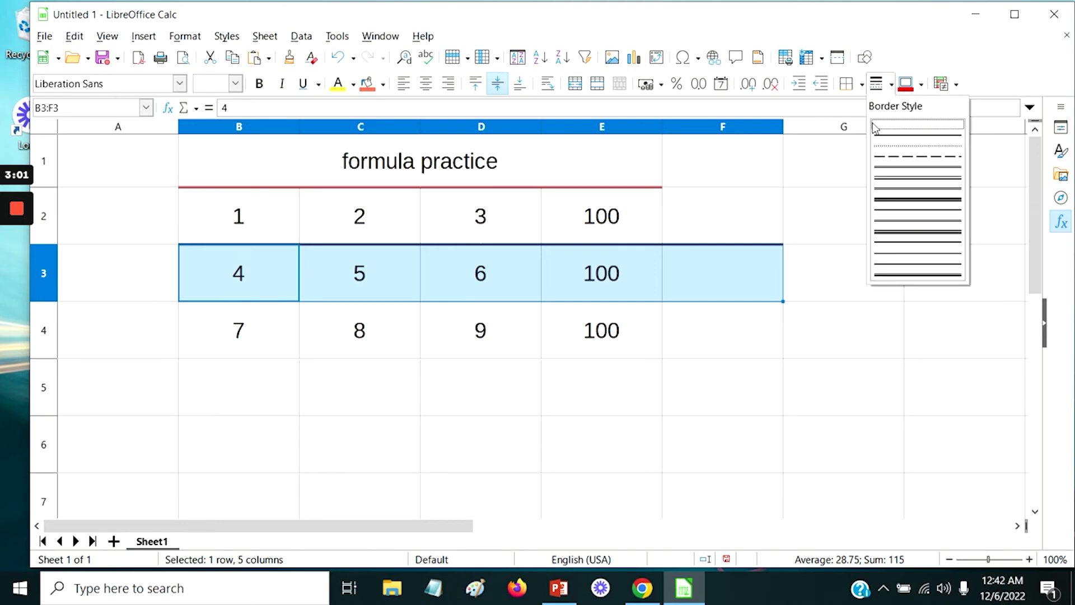
{"action": "left_click", "coordinate": [902, 274]}
Step: Add a bottom border in the last listed line style to the cells B4:F4
{"action": "left_click", "coordinate": [259, 338]}
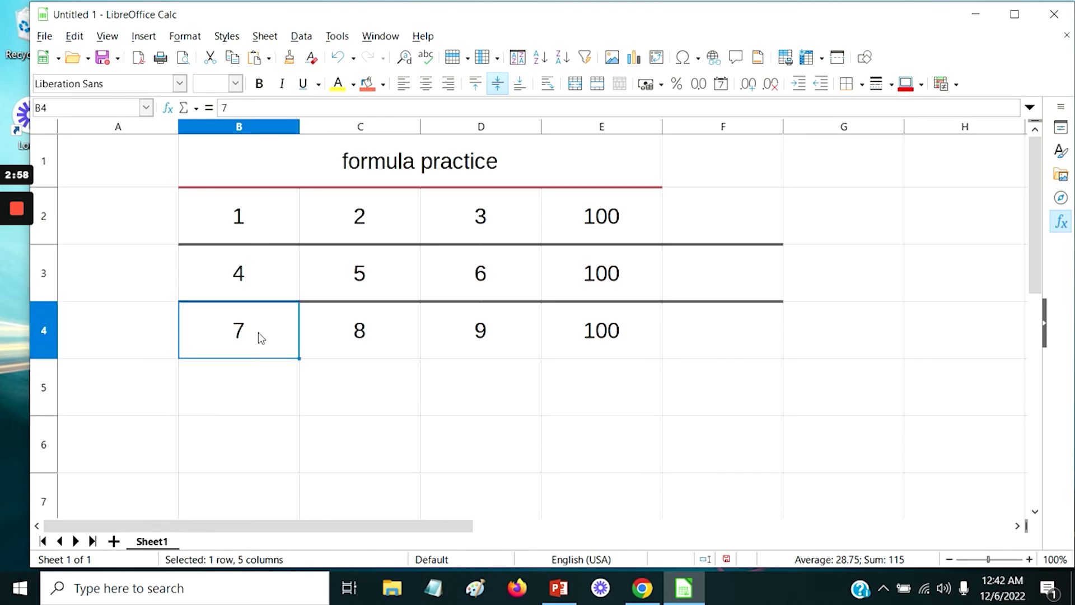
{"action": "left_click", "coordinate": [748, 350], "text": "shift"}
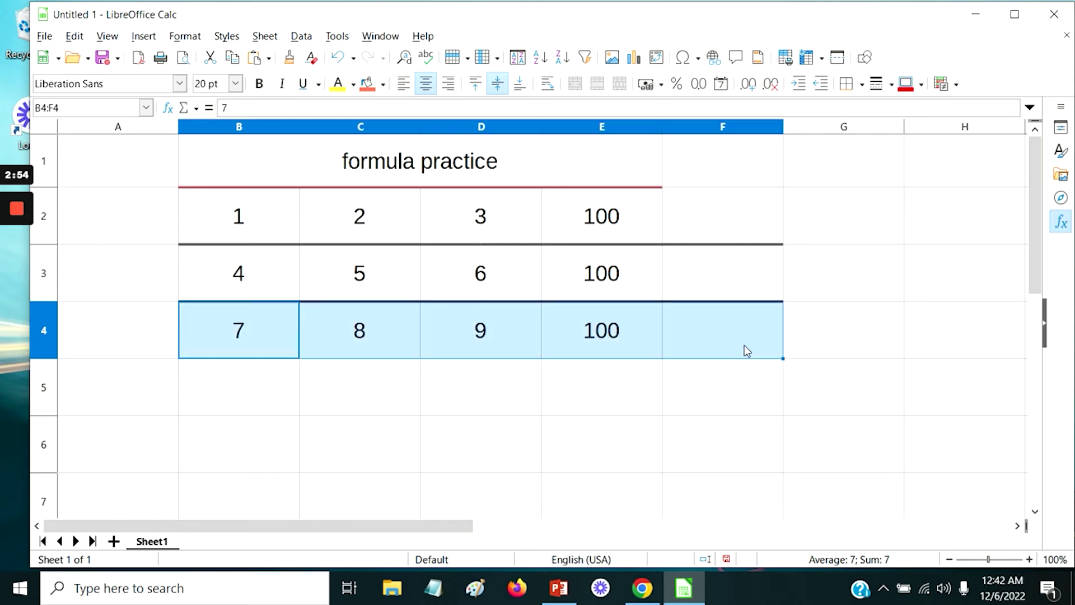
{"action": "left_click", "coordinate": [891, 86]}
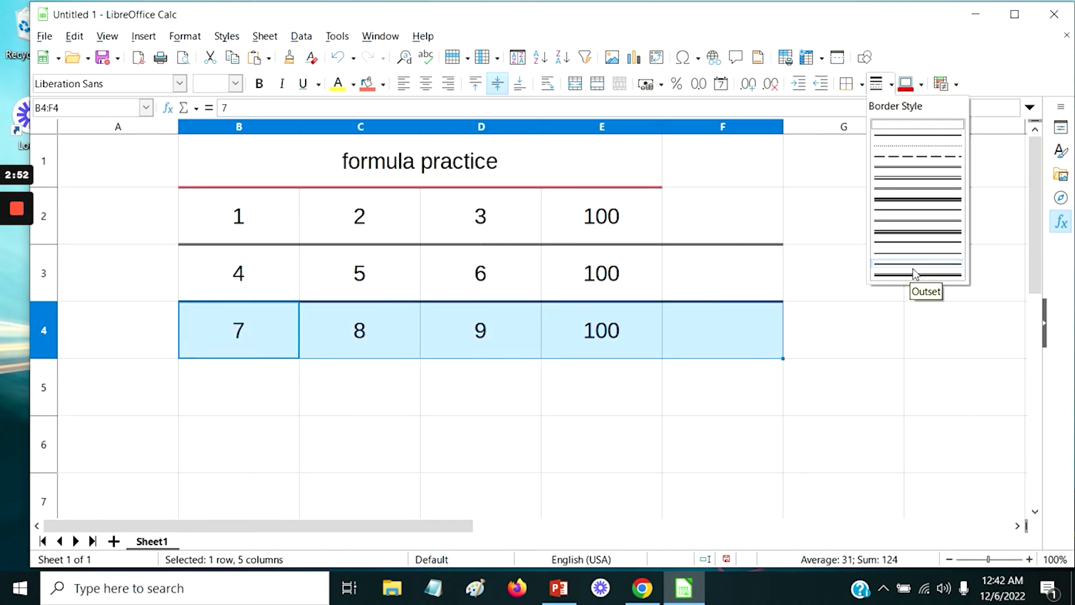
{"action": "left_click", "coordinate": [917, 281]}
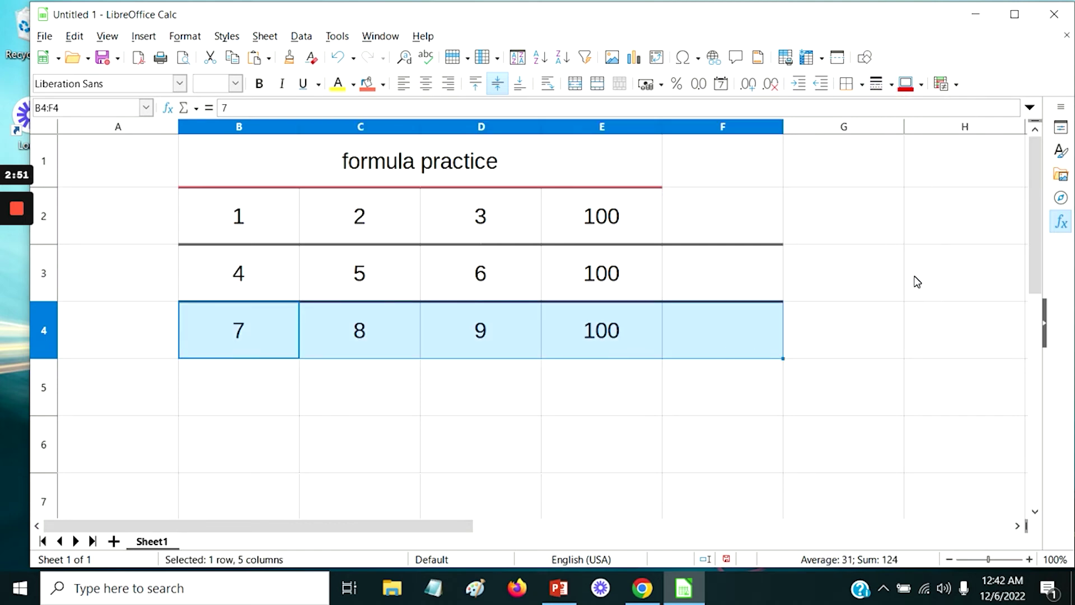
{"action": "left_click", "coordinate": [861, 84]}
{"action": "left_click", "coordinate": [875, 147]}
{"action": "left_click", "coordinate": [890, 86]}
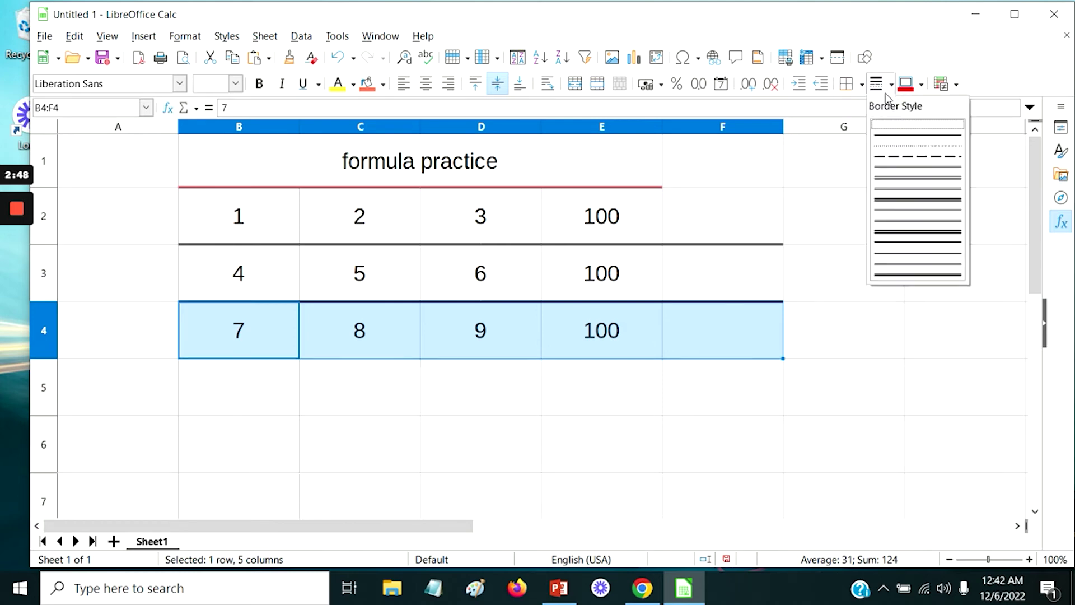
{"action": "left_click", "coordinate": [903, 280]}
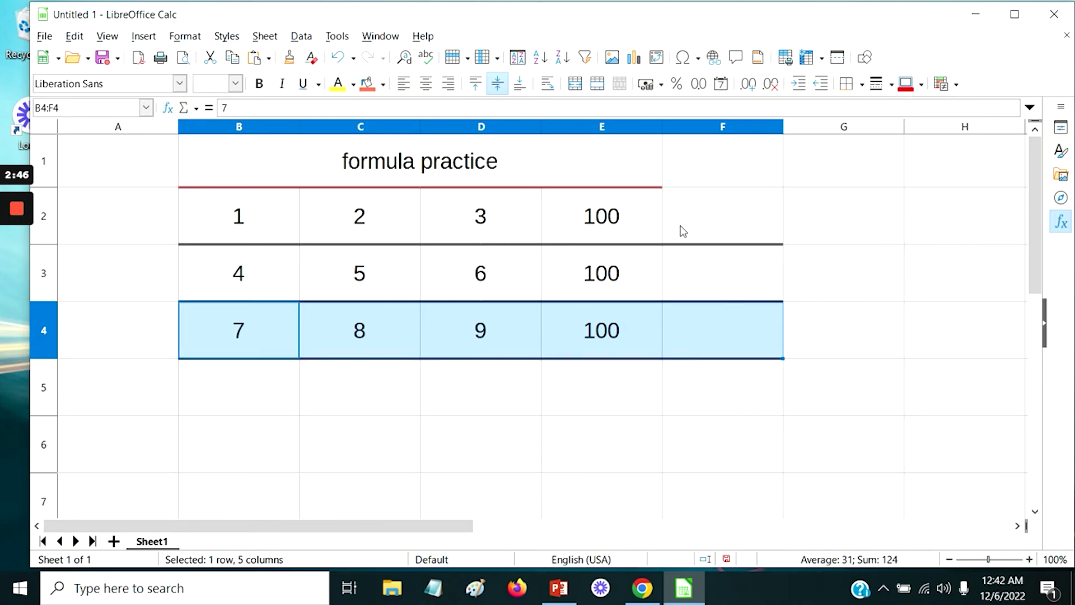
Step: Add a right border in the last listed line style to the cells E2:E5
{"action": "left_click", "coordinate": [647, 216]}
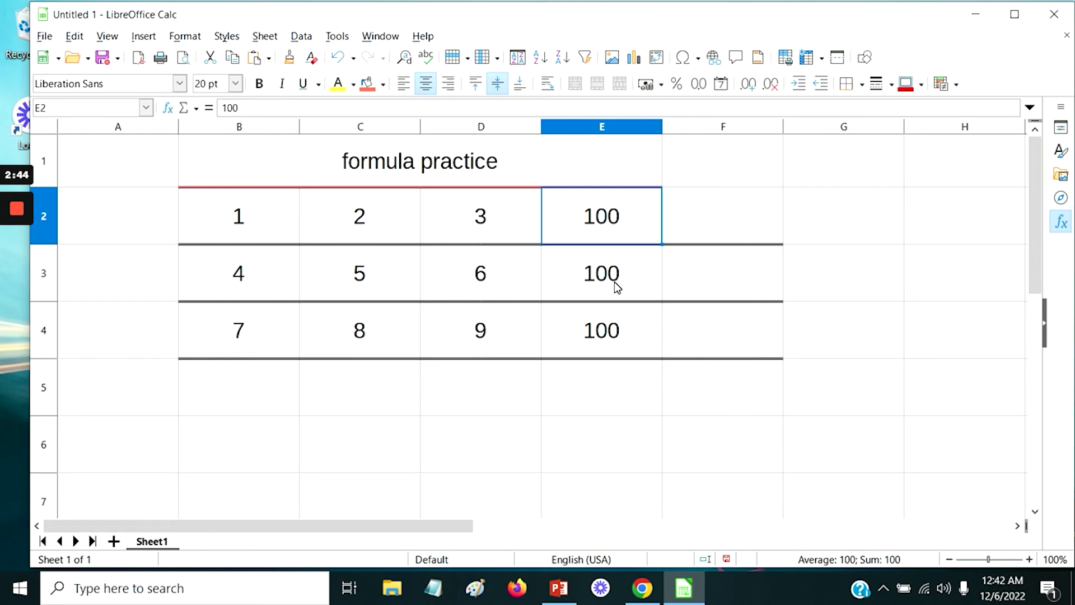
{"action": "left_click", "coordinate": [641, 398], "text": "shift"}
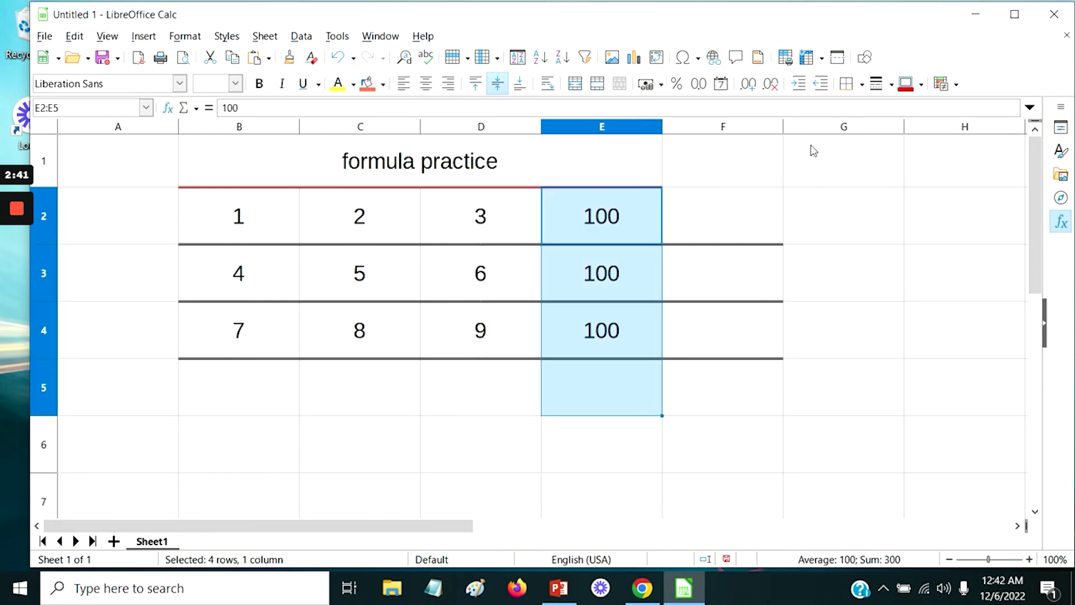
{"action": "left_click", "coordinate": [881, 87]}
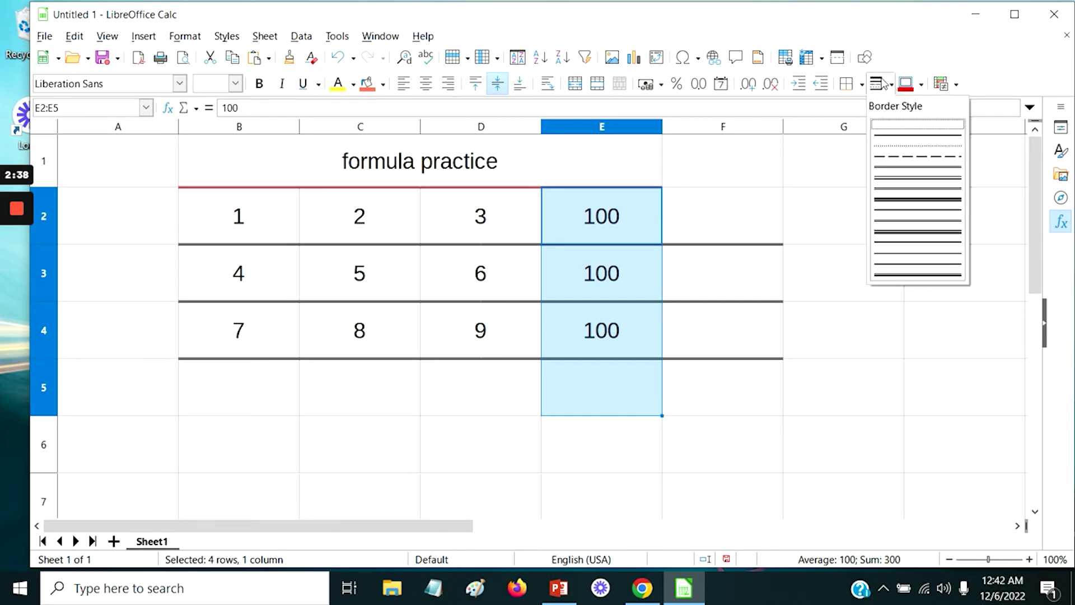
{"action": "left_click", "coordinate": [861, 87]}
{"action": "left_click", "coordinate": [862, 86]}
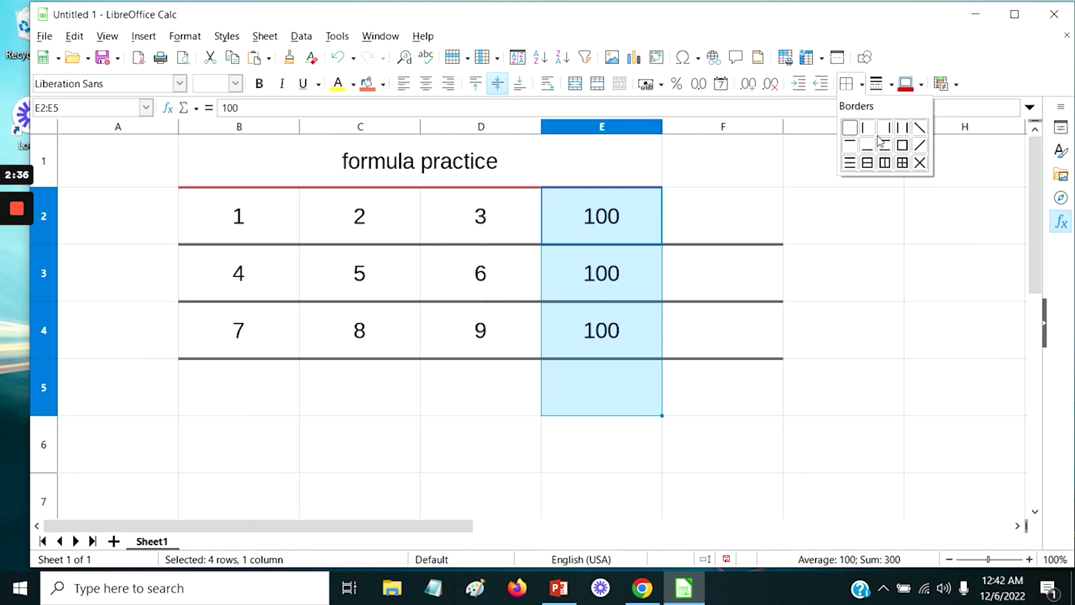
{"action": "left_click", "coordinate": [885, 131]}
{"action": "left_click", "coordinate": [882, 85]}
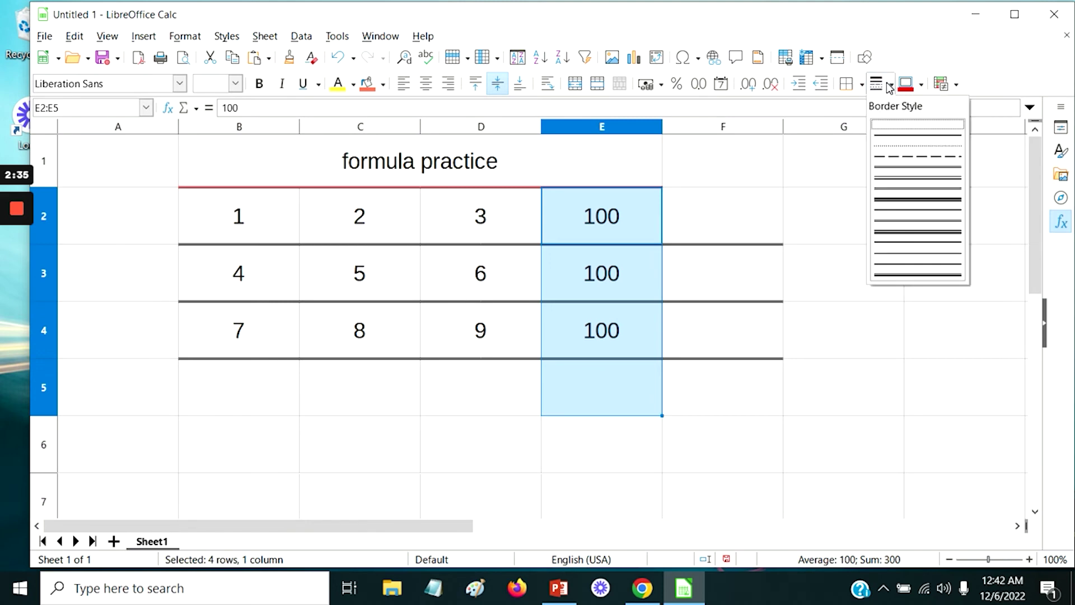
{"action": "left_click", "coordinate": [921, 275]}
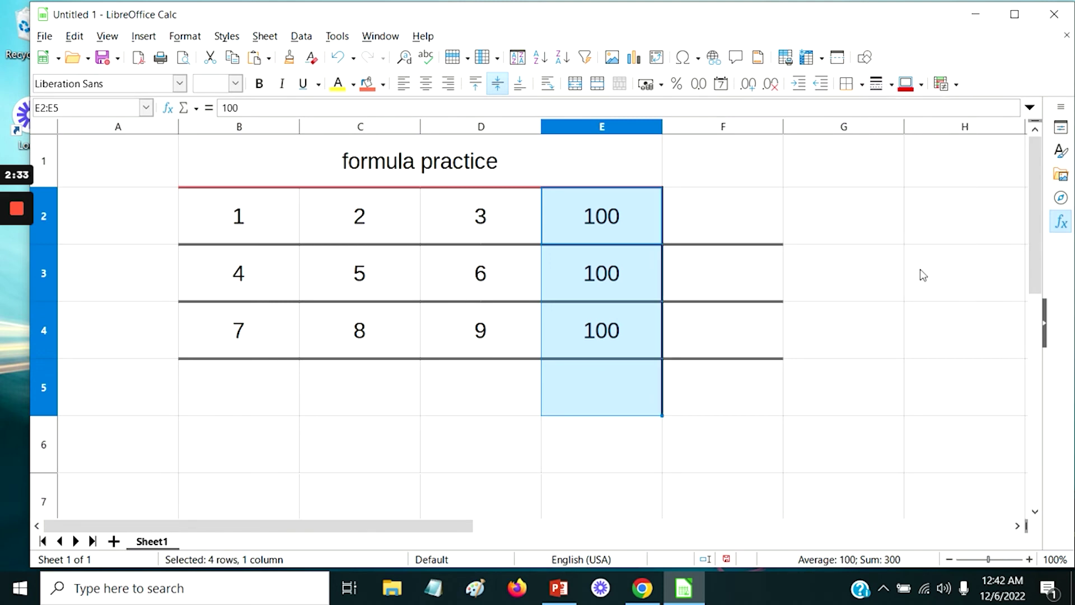
Step: Colour the borders of the cells E2:E5 with the last, very dark green shade of the standard palette
{"action": "left_click", "coordinate": [920, 85]}
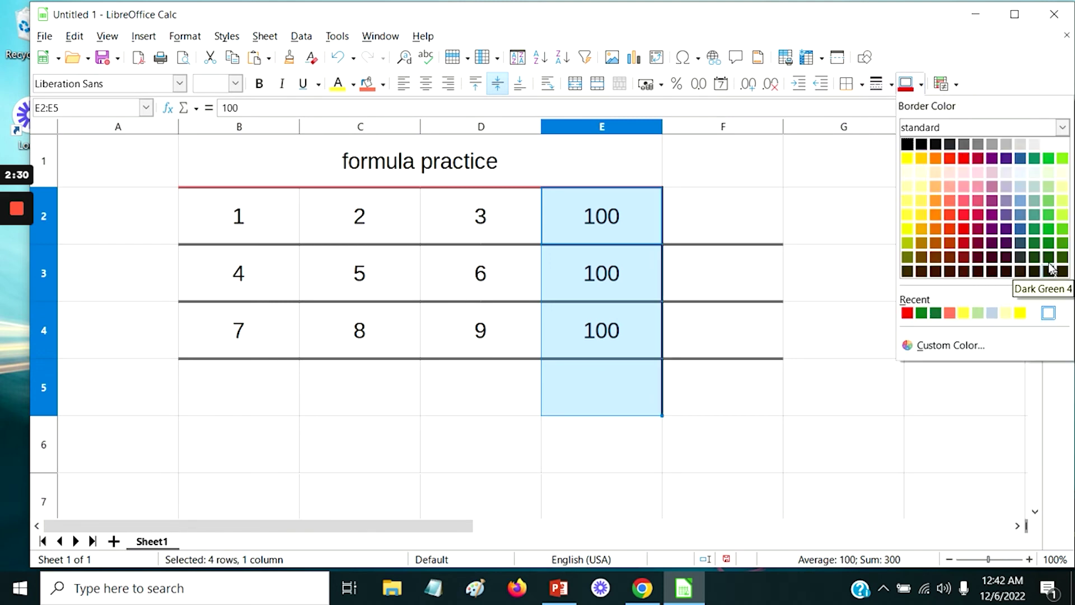
{"action": "left_click", "coordinate": [1064, 272]}
{"action": "left_click", "coordinate": [787, 273]}
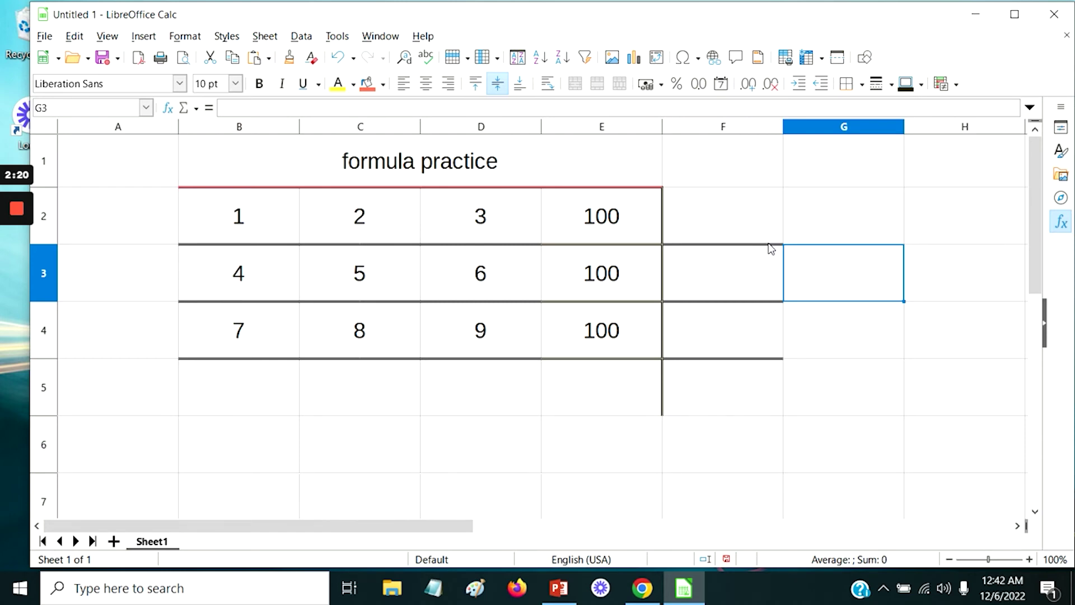
Step: Enter the formula =B2+C2+D2+E2 in cell F2 to add up the row's numbers
{"action": "mouse_move", "coordinate": [14, 217]}
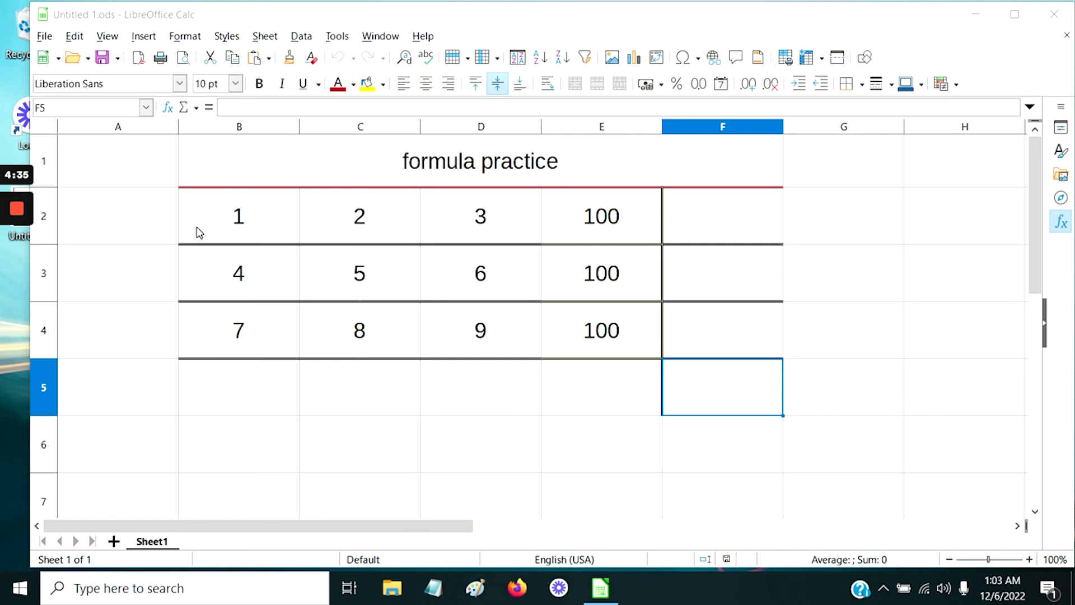
{"action": "left_click", "coordinate": [733, 226]}
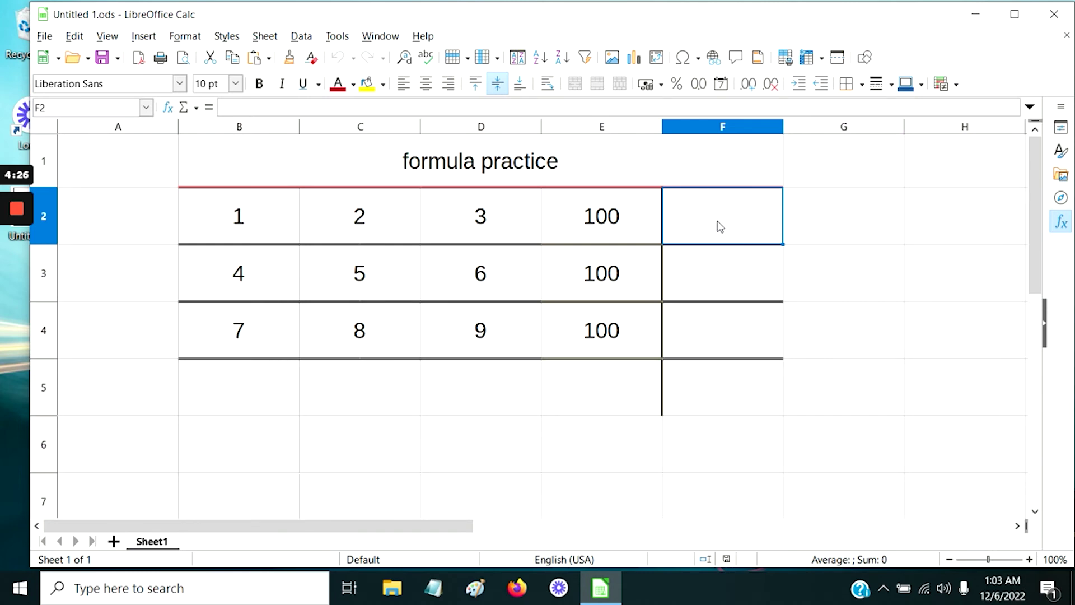
{"action": "left_click", "coordinate": [222, 108]}
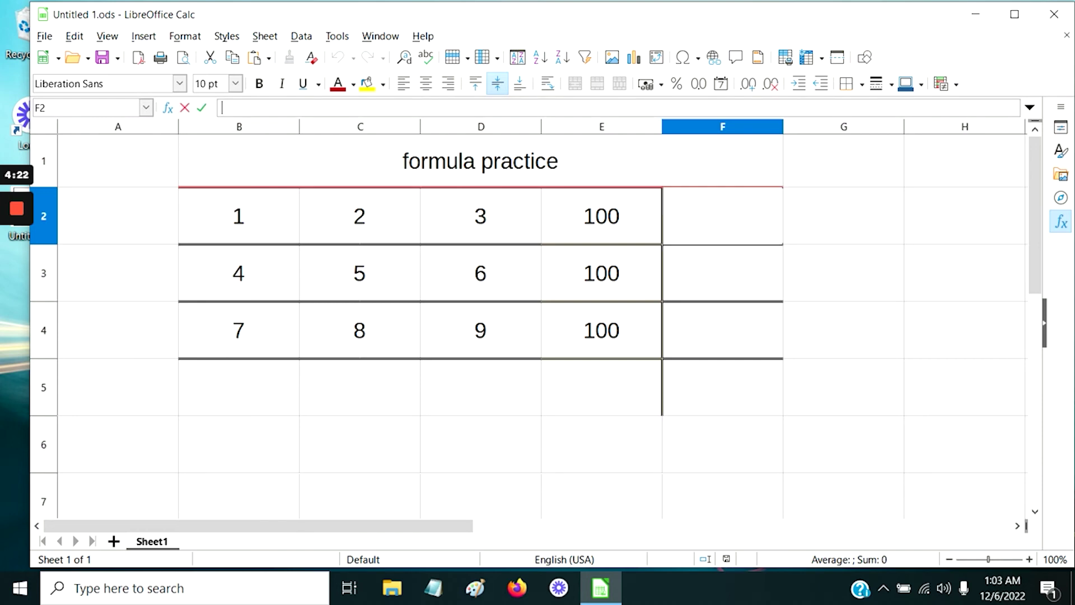
{"action": "type", "text": "=B2+C2"}
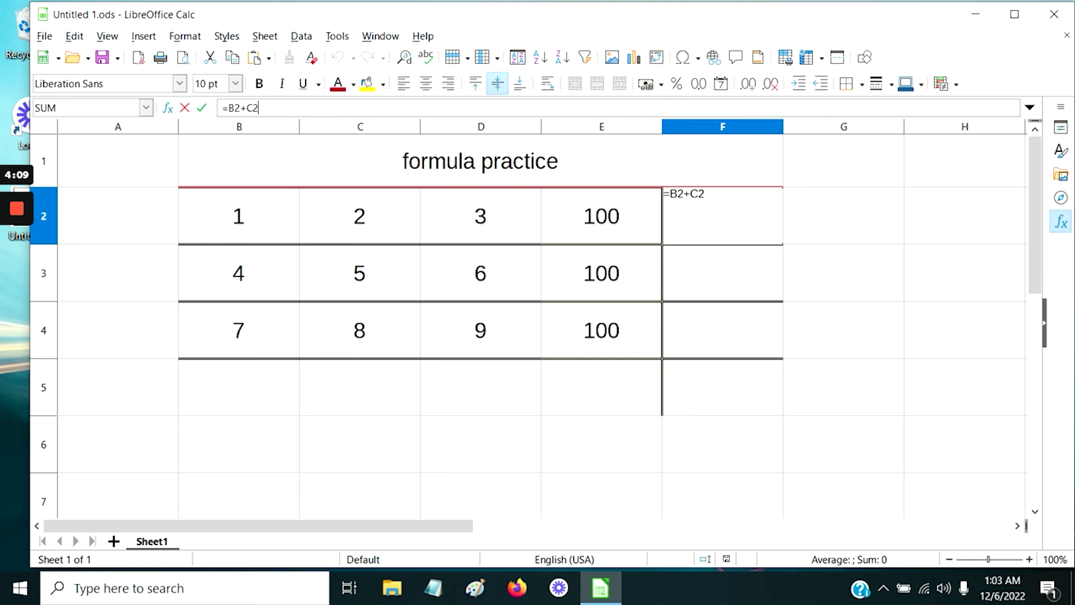
{"action": "type", "text": "+D2+E2"}
{"action": "key", "text": "Return"}
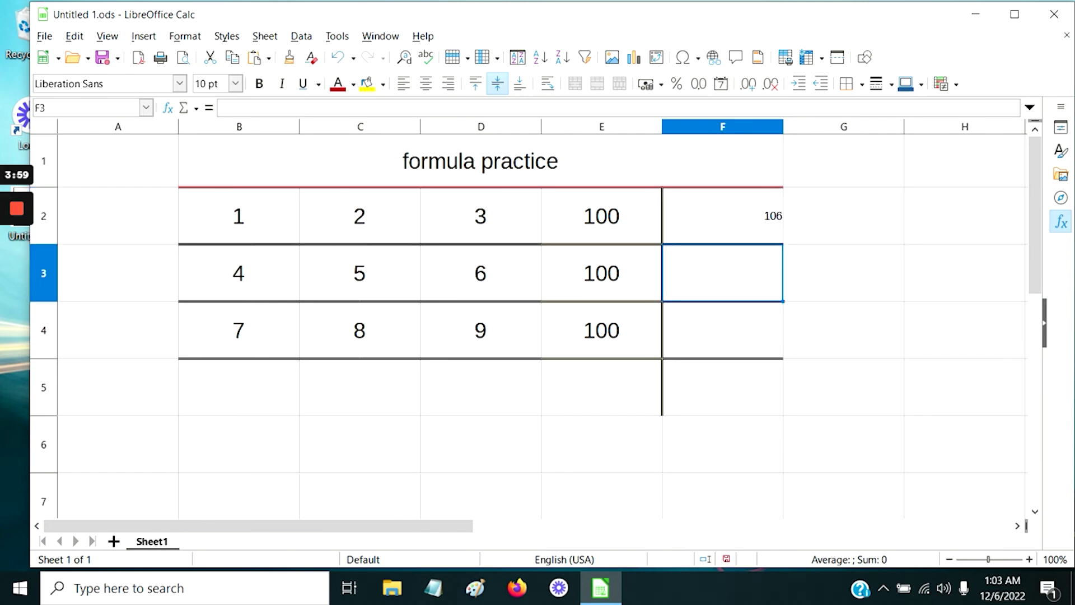
Step: Set the cells F2:F5 to a 20 pt font size and centre them horizontally
{"action": "left_click", "coordinate": [768, 222]}
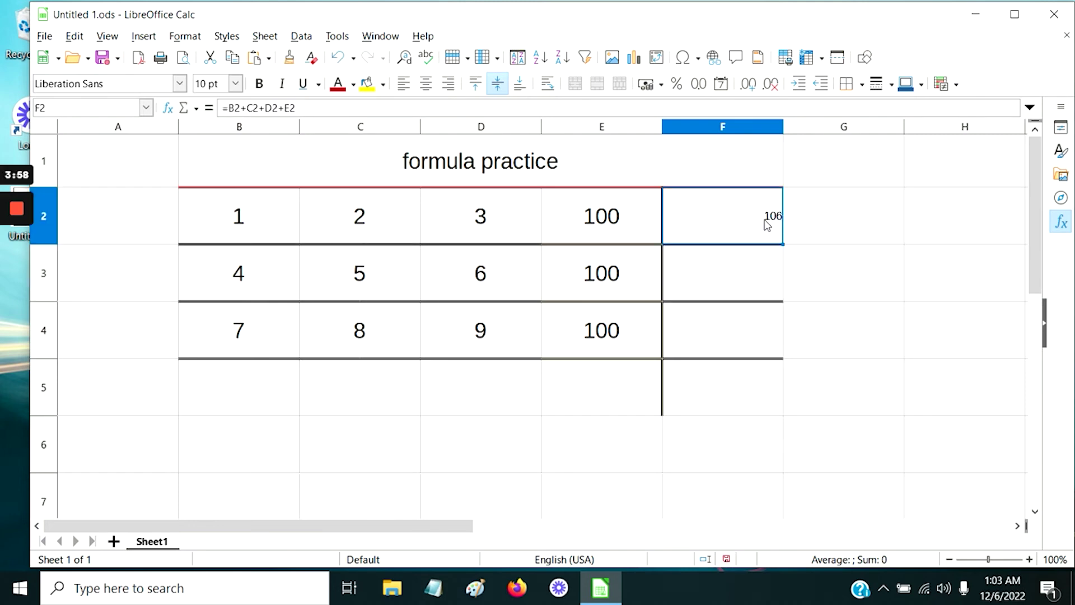
{"action": "left_click", "coordinate": [736, 397], "text": "shift"}
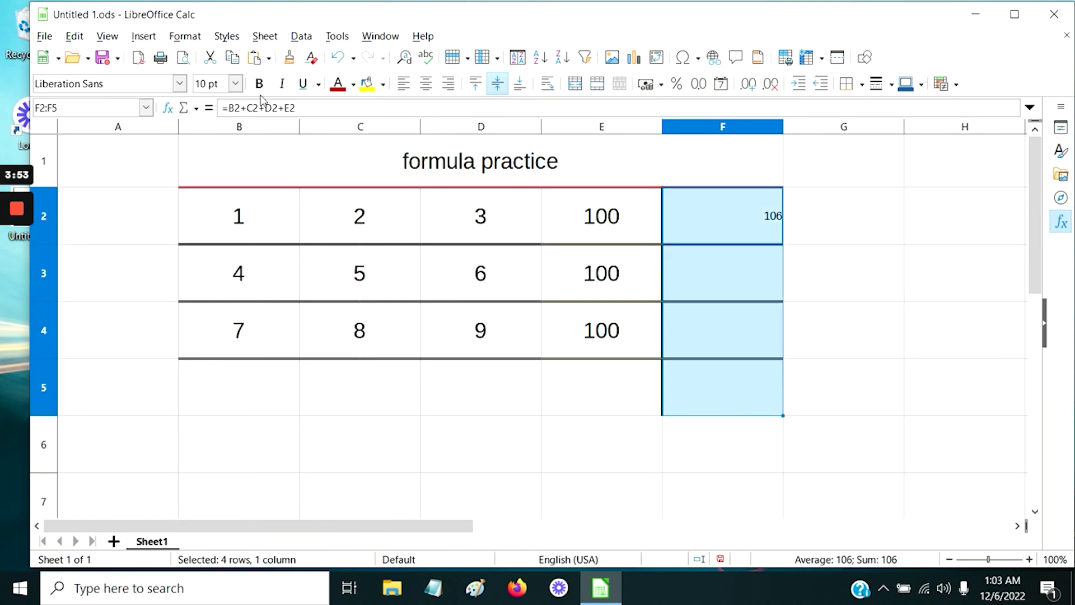
{"action": "left_click", "coordinate": [235, 83]}
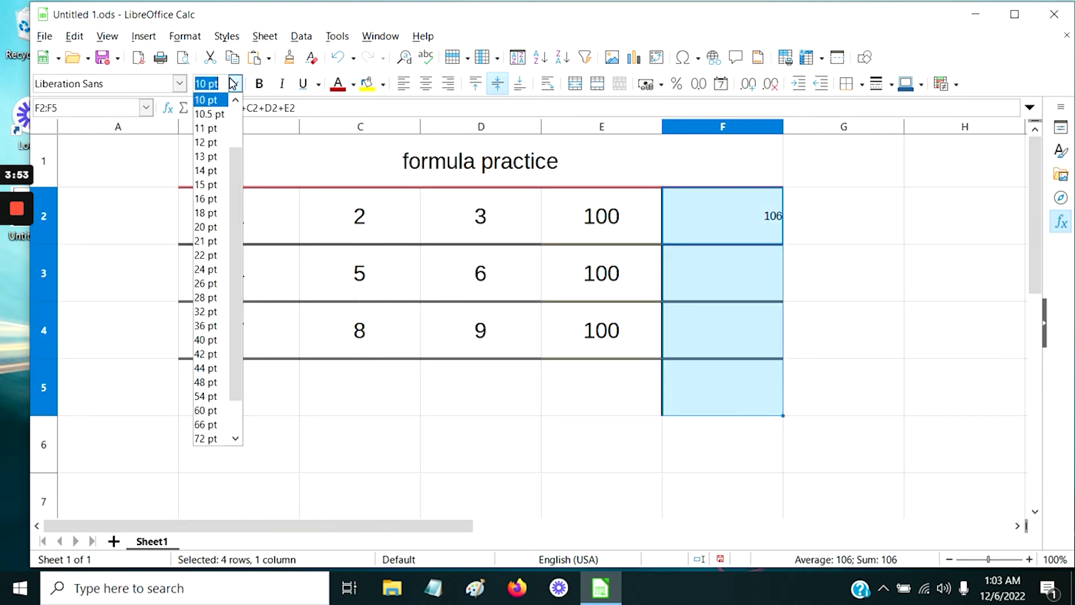
{"action": "left_click", "coordinate": [213, 227]}
{"action": "left_click", "coordinate": [426, 84]}
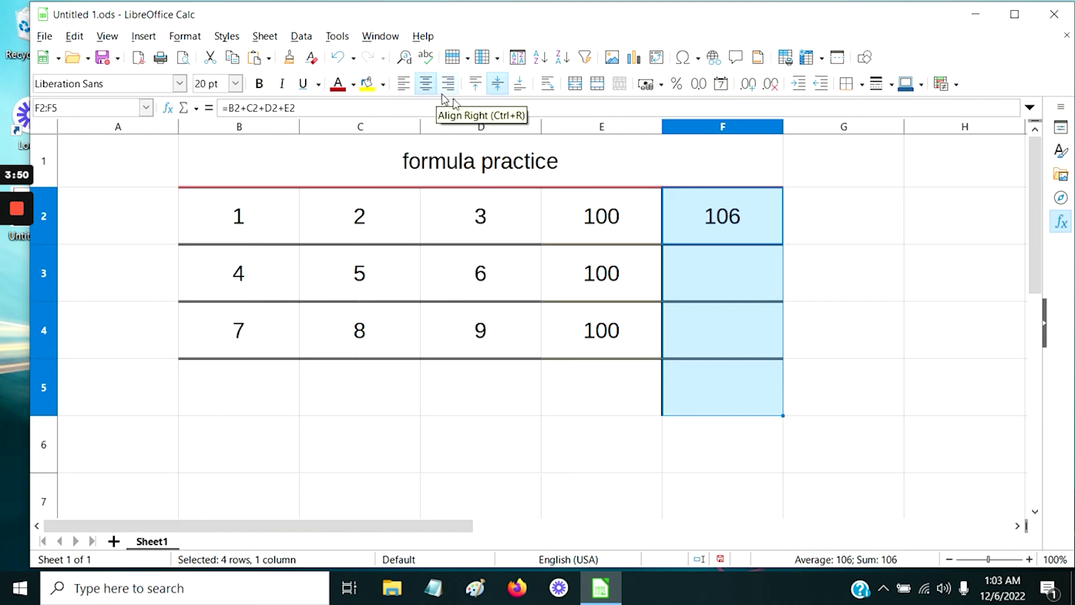
Step: Start a SUM formula in cell F3 with the Function Wizard and go on to its arguments
{"action": "left_click", "coordinate": [722, 278]}
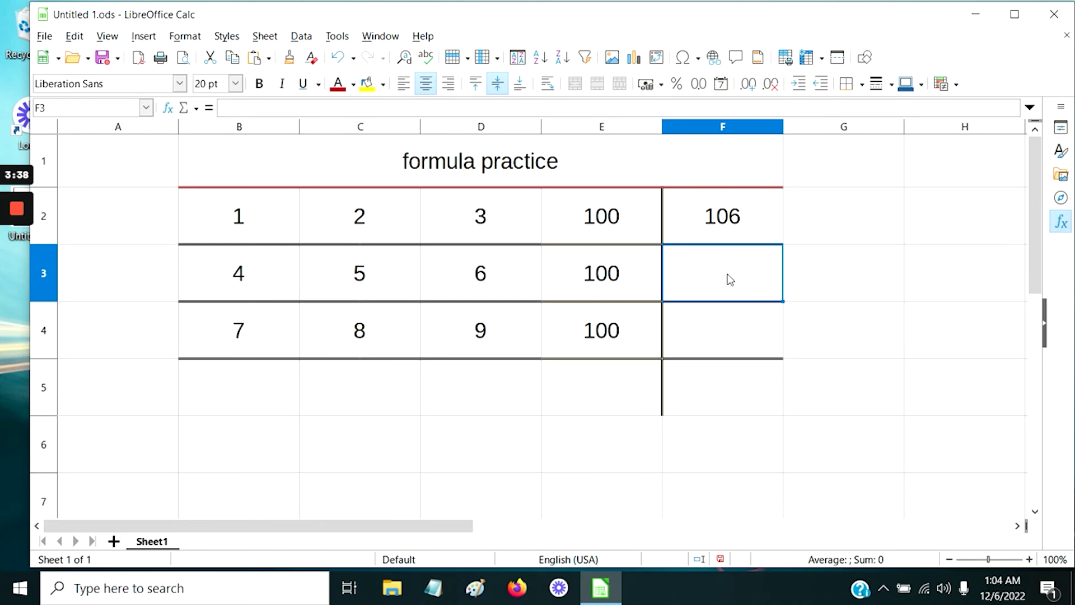
{"action": "left_click", "coordinate": [192, 112]}
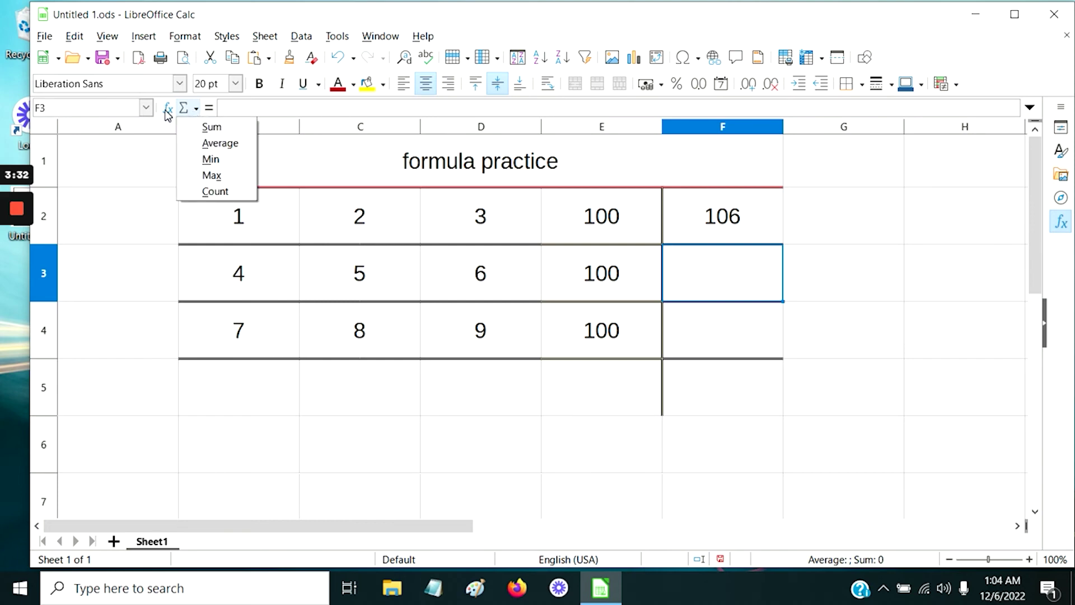
{"action": "left_click", "coordinate": [167, 112]}
{"action": "left_click", "coordinate": [168, 112]}
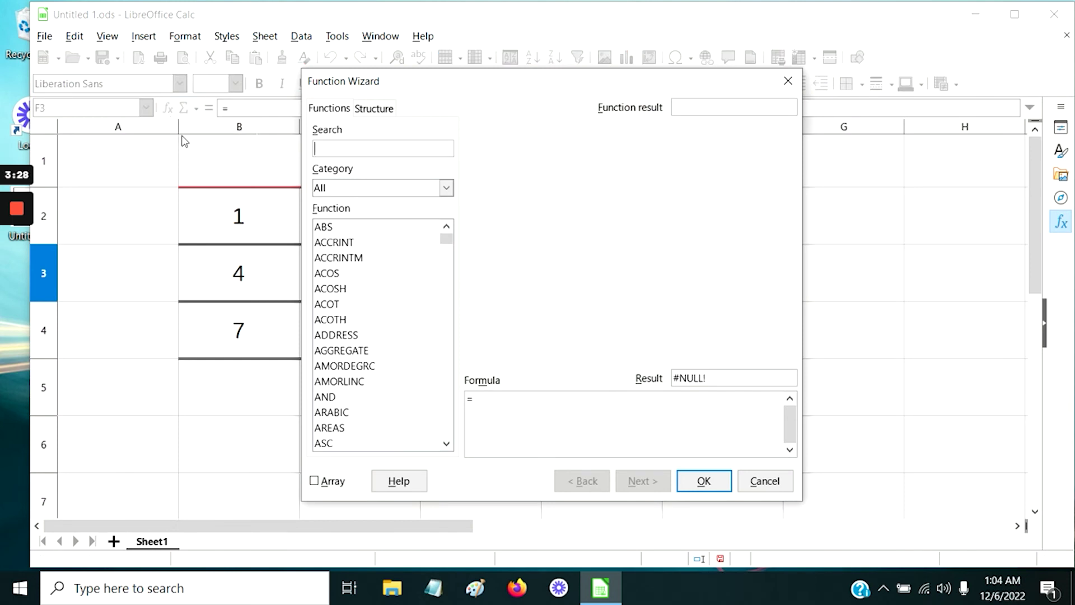
{"action": "left_click_drag", "start_coordinate": [449, 238], "coordinate": [446, 404]}
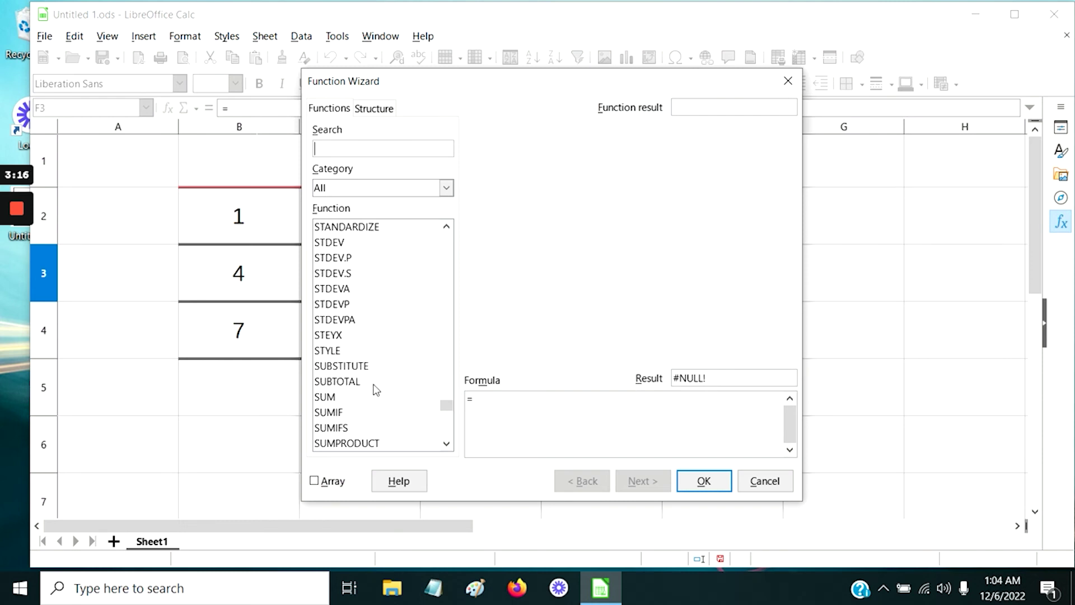
{"action": "left_click", "coordinate": [333, 399]}
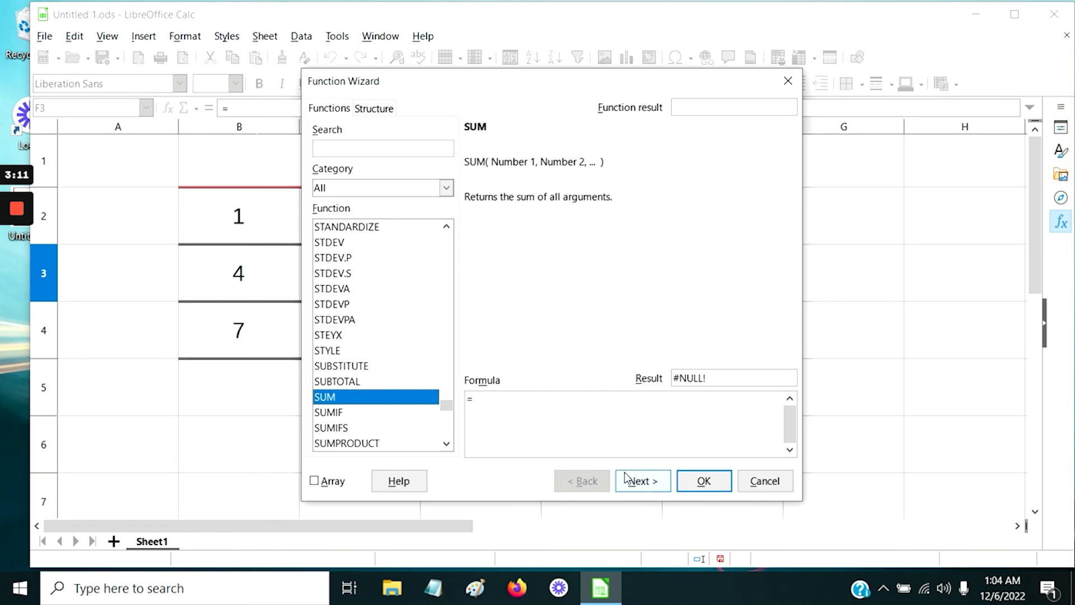
{"action": "left_click", "coordinate": [640, 481]}
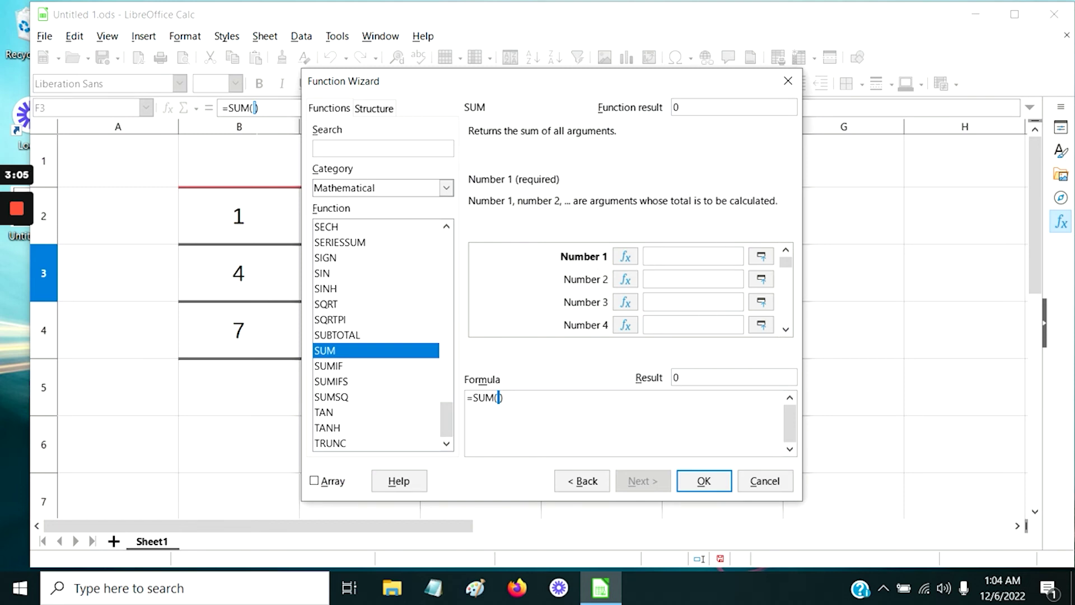
Step: Pick cell B2 from the sheet as the Number 1 argument of the SUM function
{"action": "left_click", "coordinate": [761, 257]}
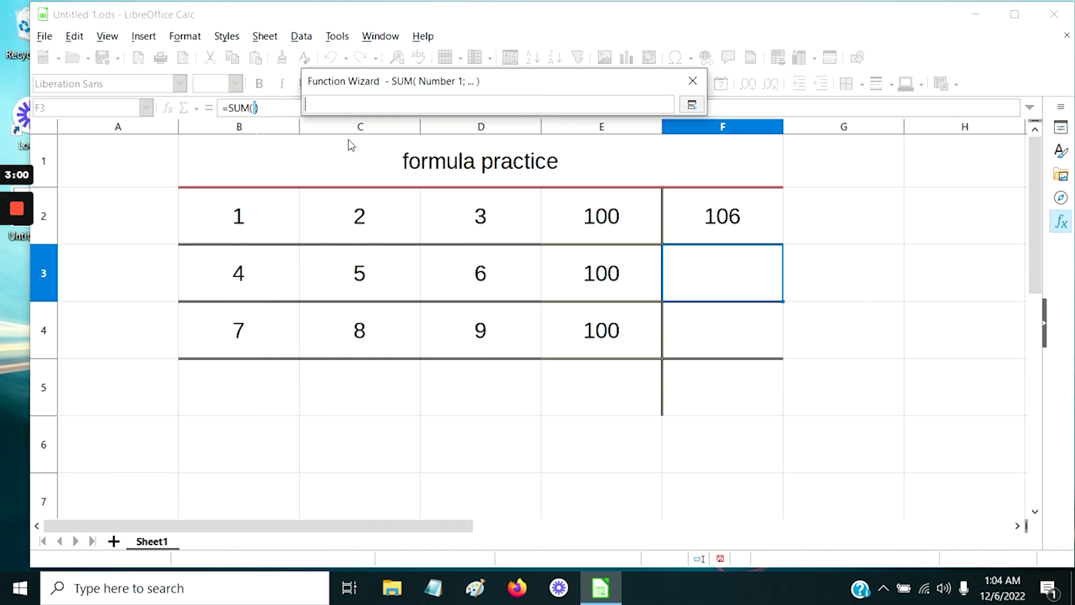
{"action": "left_click", "coordinate": [263, 211]}
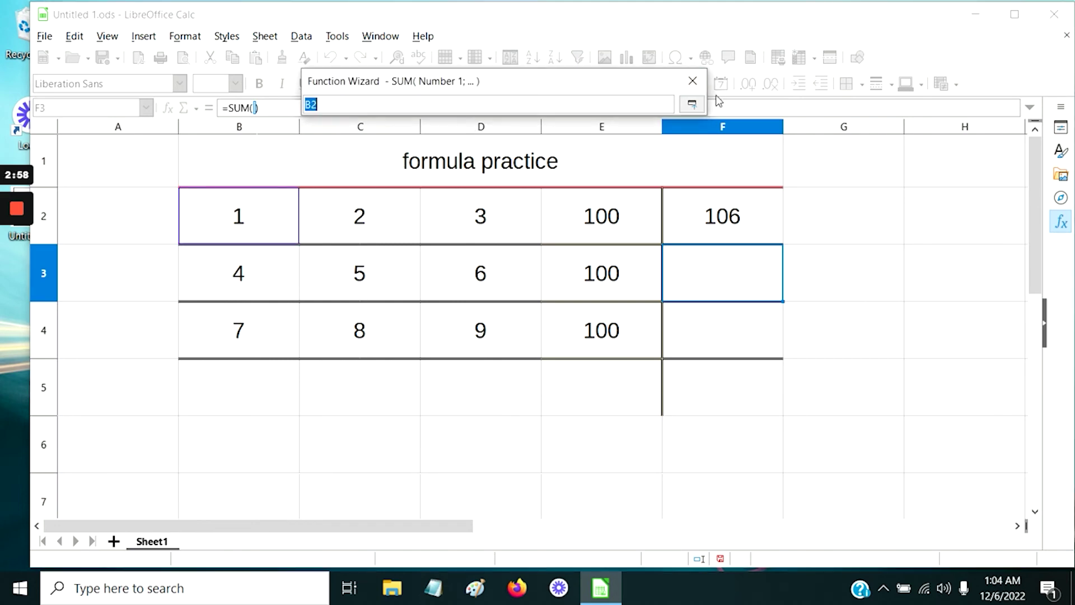
{"action": "left_click", "coordinate": [693, 104]}
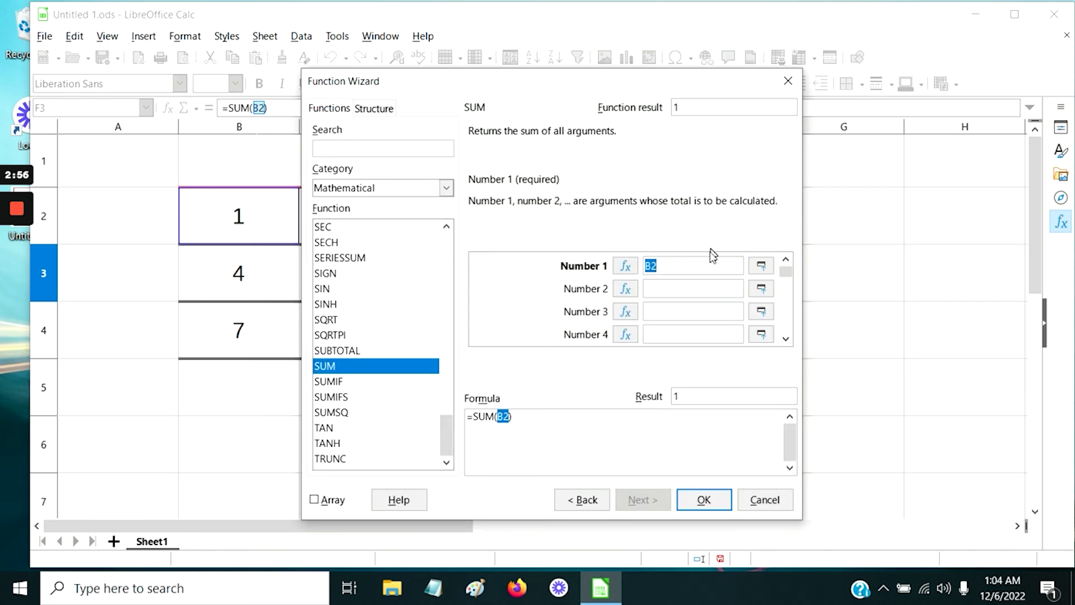
Step: Add c2, D2 and E2 as the Number 2, 3 and 4 arguments of the SUM function and insert the formula
{"action": "left_click", "coordinate": [693, 289]}
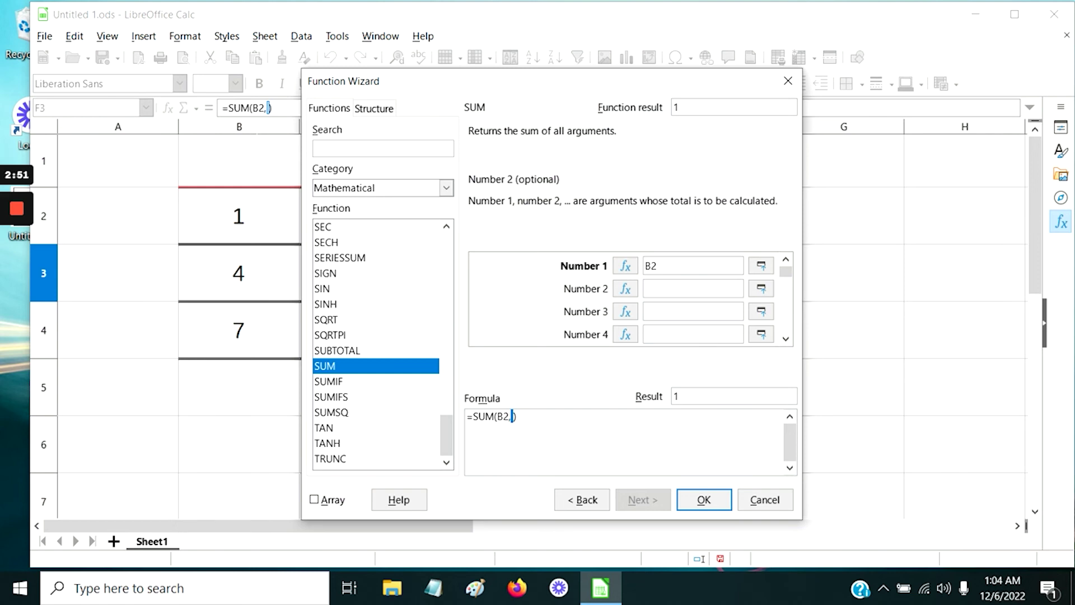
{"action": "type", "text": "c2"}
{"action": "left_click", "coordinate": [721, 311]}
{"action": "type", "text": "D2"}
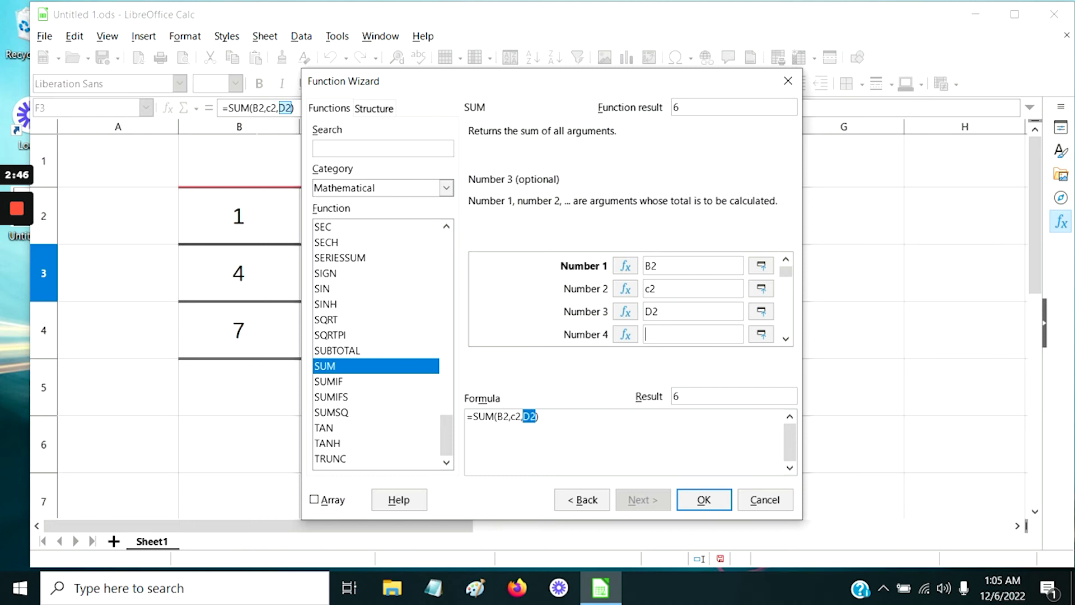
{"action": "left_click", "coordinate": [693, 334]}
{"action": "type", "text": "E2"}
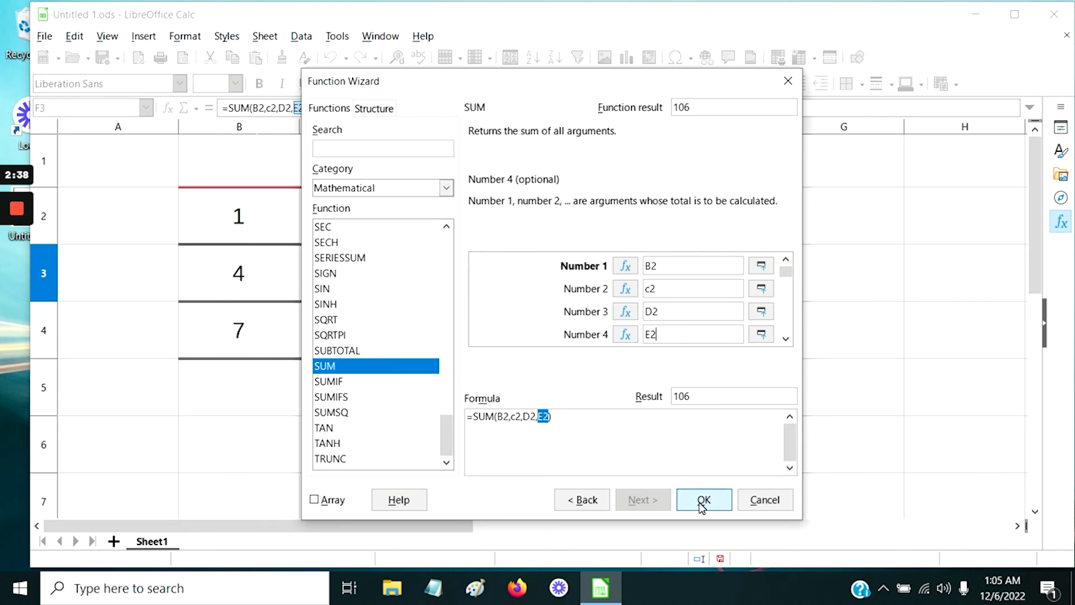
{"action": "left_click", "coordinate": [702, 500]}
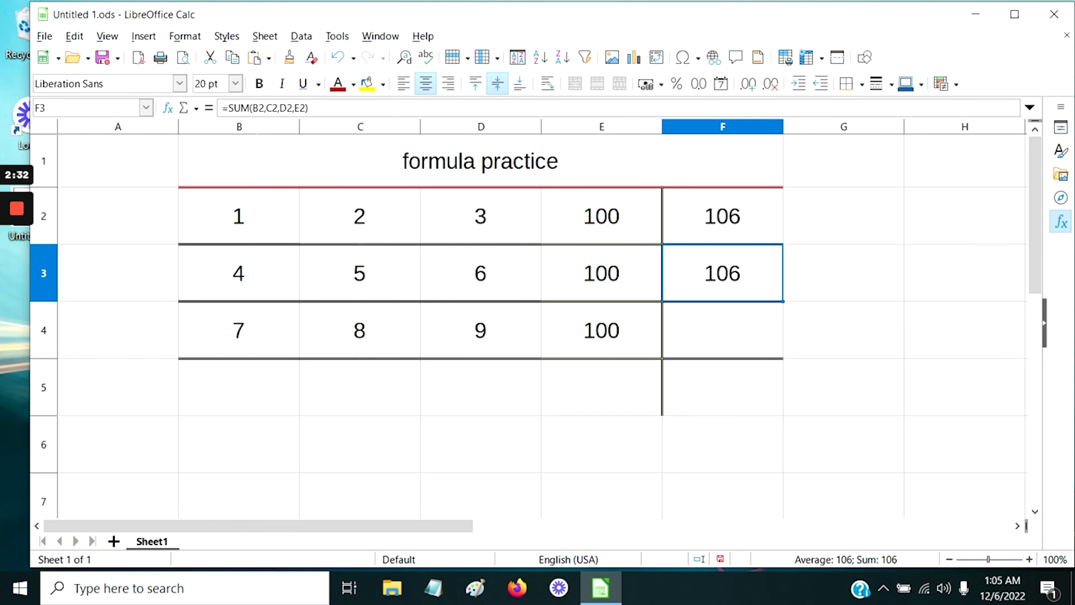
Step: Edit the SUM formula in cell F3 so that it adds up B3, C3, D3 and E3
{"action": "left_click", "coordinate": [261, 107]}
{"action": "type", "text": "3,C3"}
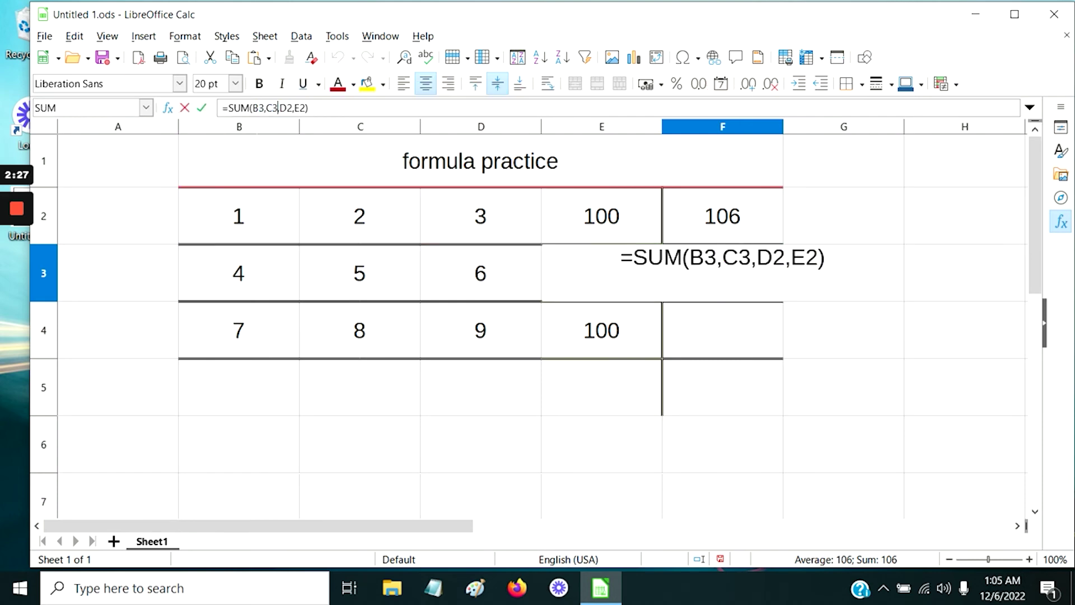
{"action": "type", "text": "3,C"}
{"action": "left_click_drag", "start_coordinate": [288, 107], "coordinate": [305, 108]}
{"action": "type", "text": "3"}
{"action": "left_click", "coordinate": [309, 108]}
{"action": "key", "text": "Return"}
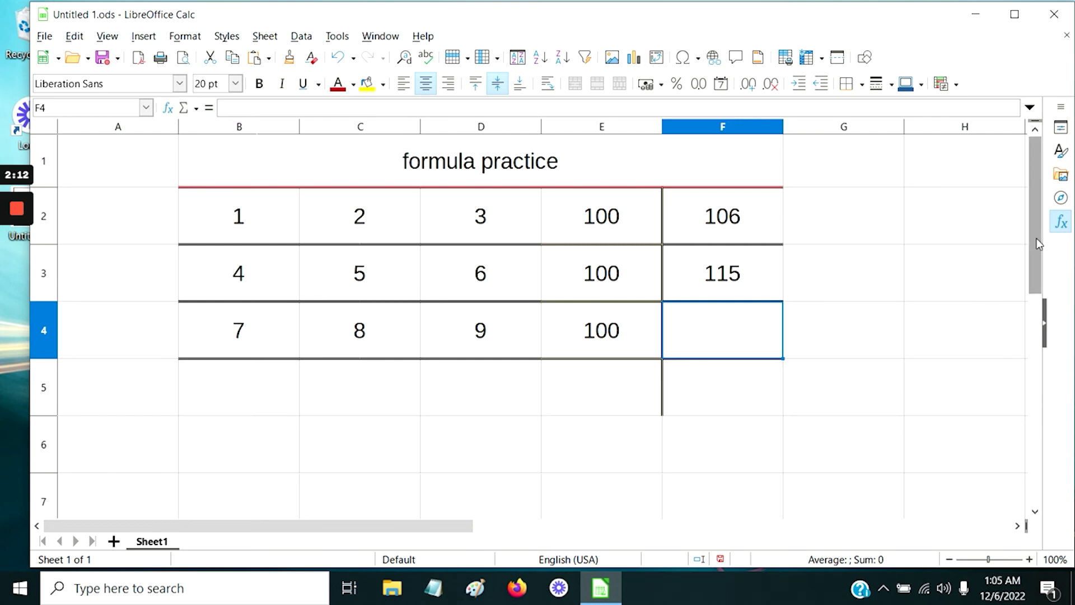
Step: Insert the SUM function into cell F4 from the last used functions in the function list
{"action": "left_click", "coordinate": [1062, 224]}
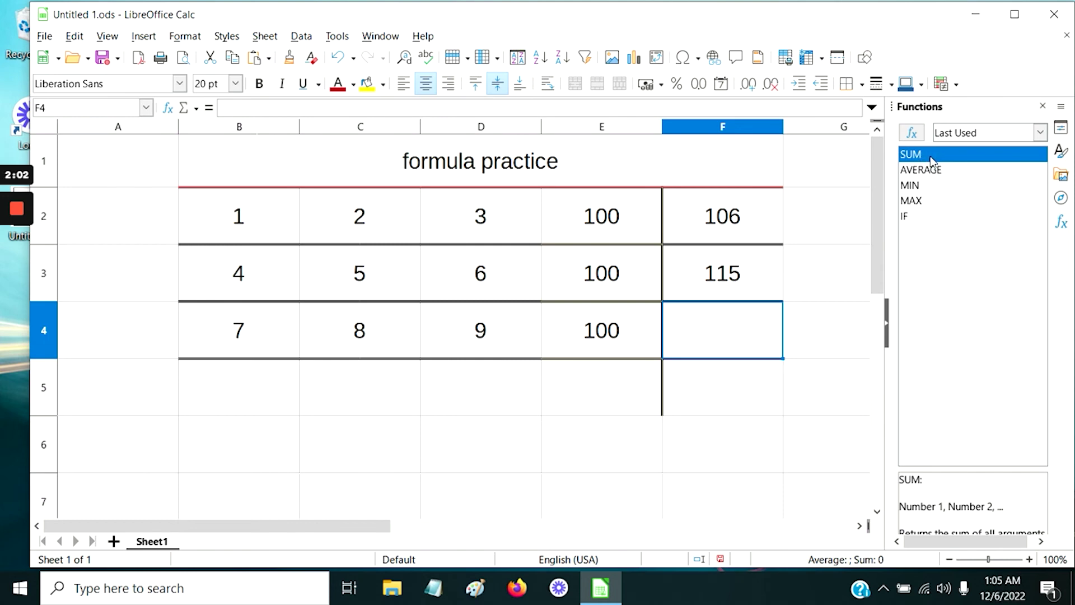
{"action": "left_click", "coordinate": [1041, 132]}
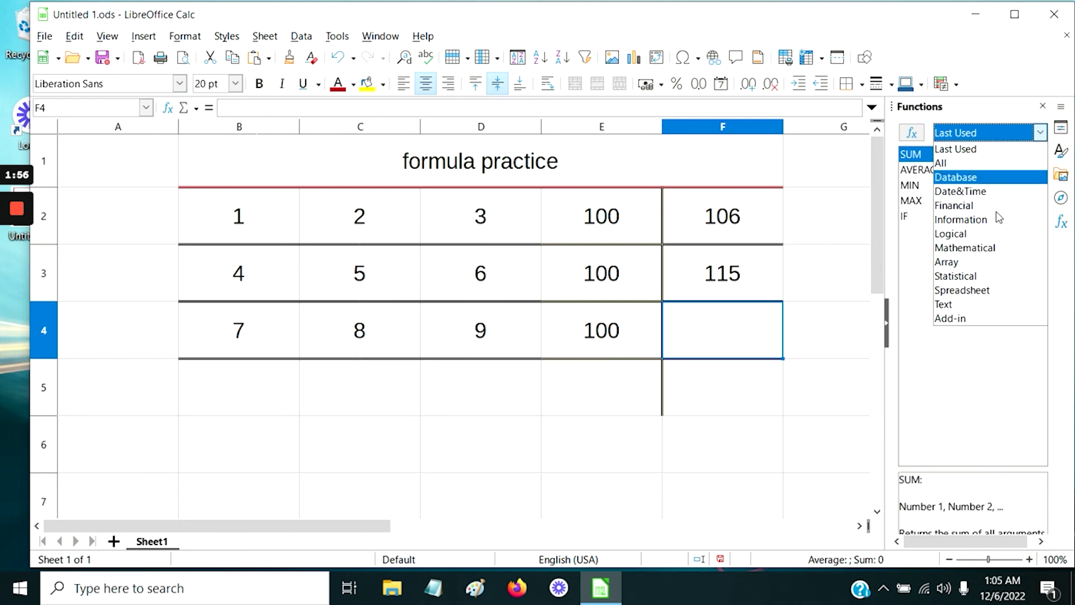
{"action": "left_click", "coordinate": [918, 218]}
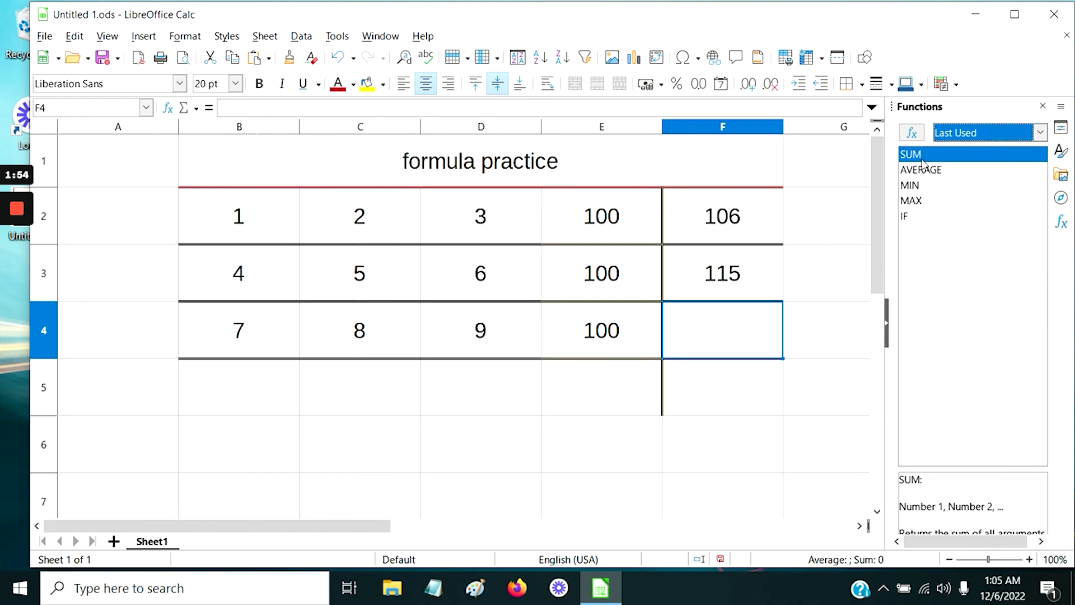
{"action": "left_click", "coordinate": [917, 156]}
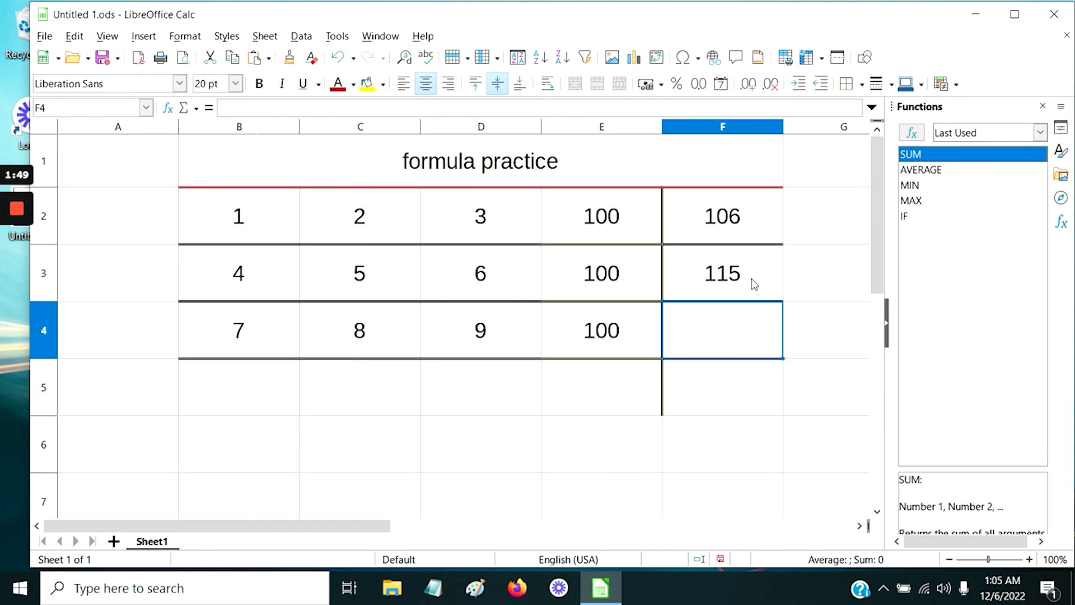
{"action": "key", "text": "Return"}
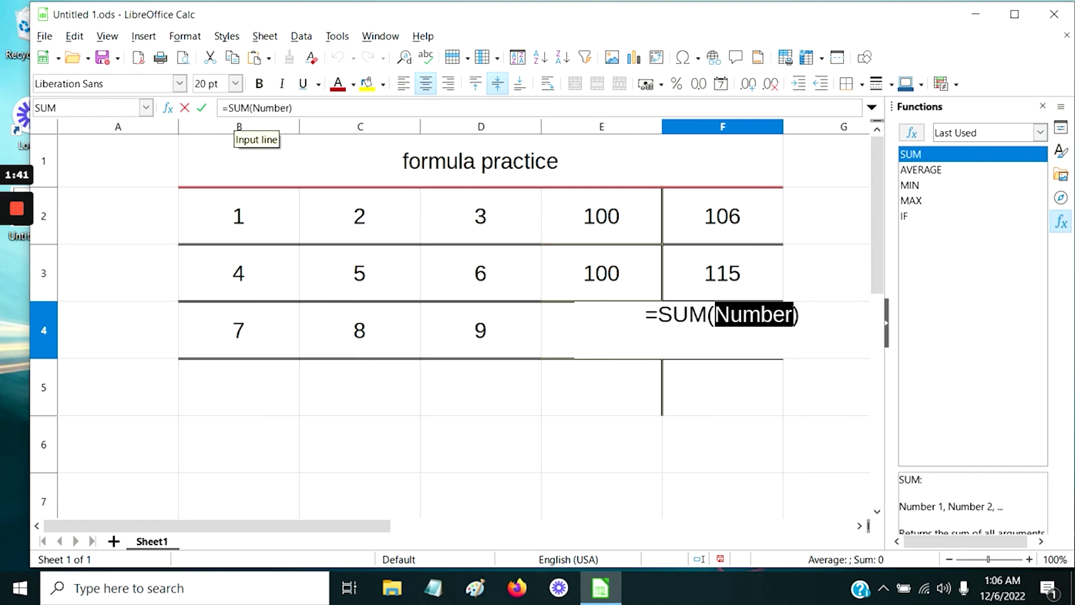
Step: Replace the Number placeholder in F4's SUM formula with the range b4:E4 and close the function list
{"action": "left_click_drag", "start_coordinate": [253, 107], "coordinate": [291, 107]}
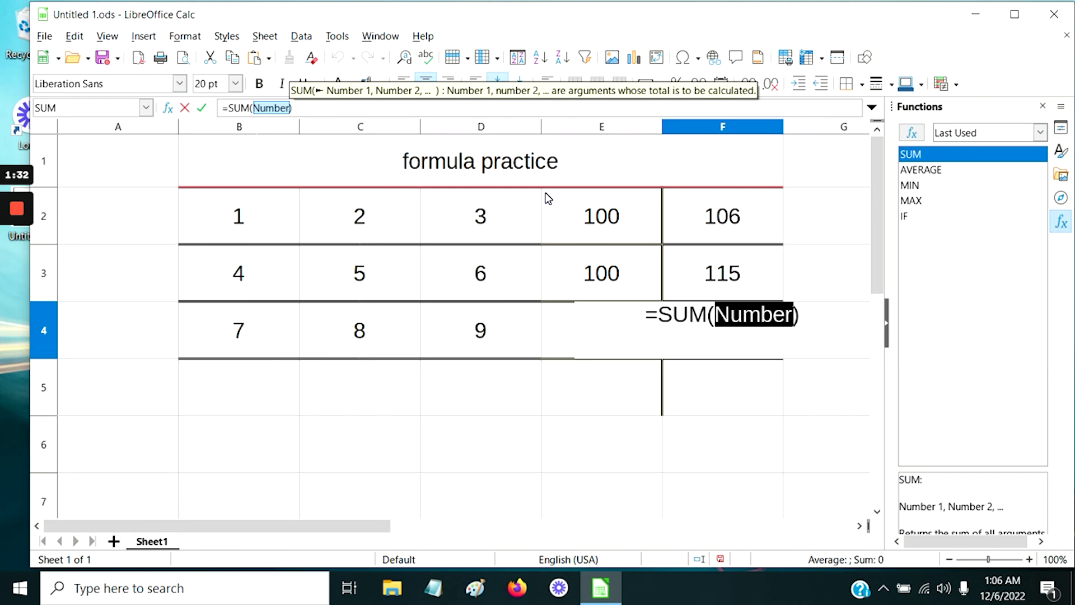
{"action": "type", "text": "b4"}
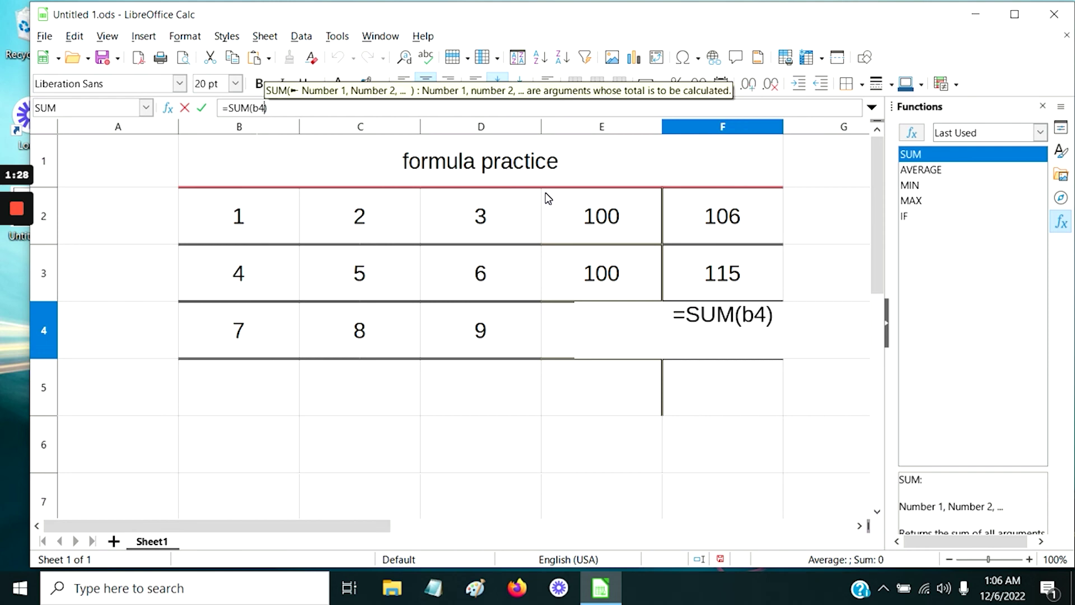
{"action": "type", "text": ":"}
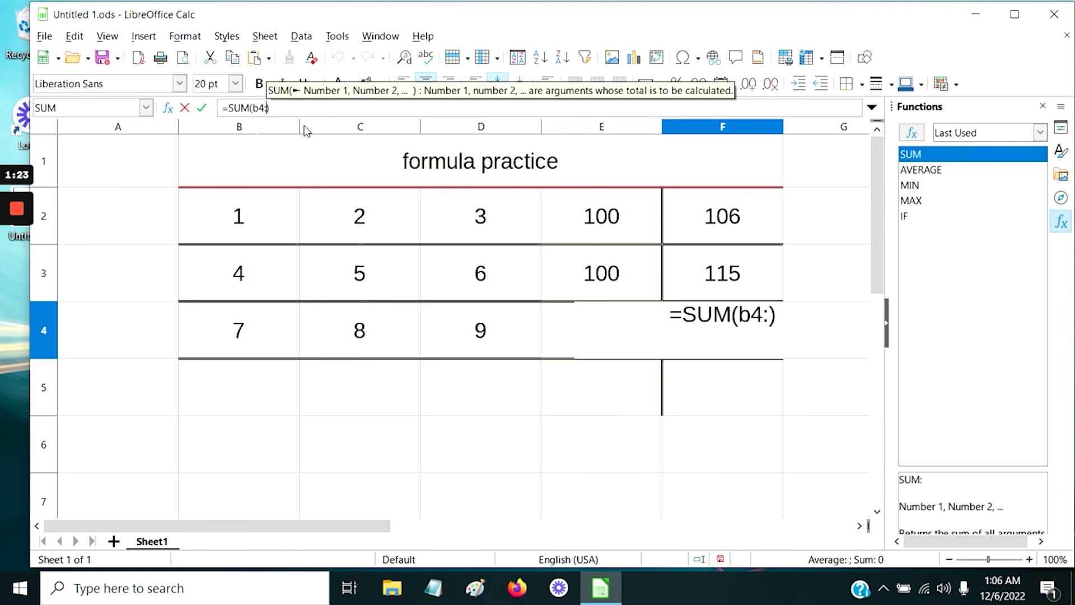
{"action": "type", "text": "E"}
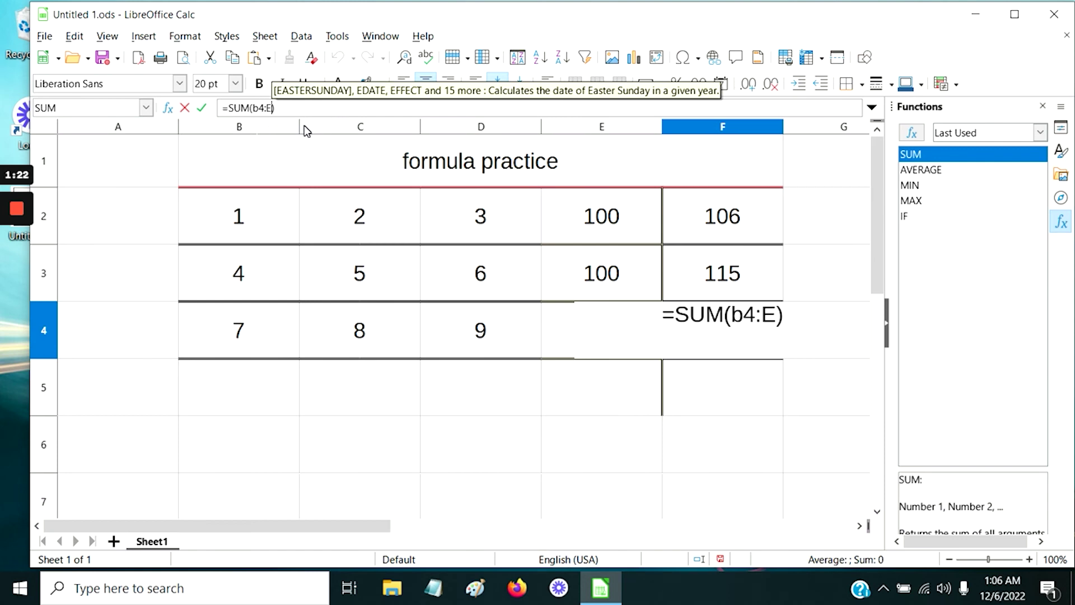
{"action": "type", "text": "4)"}
{"action": "key", "text": "Return"}
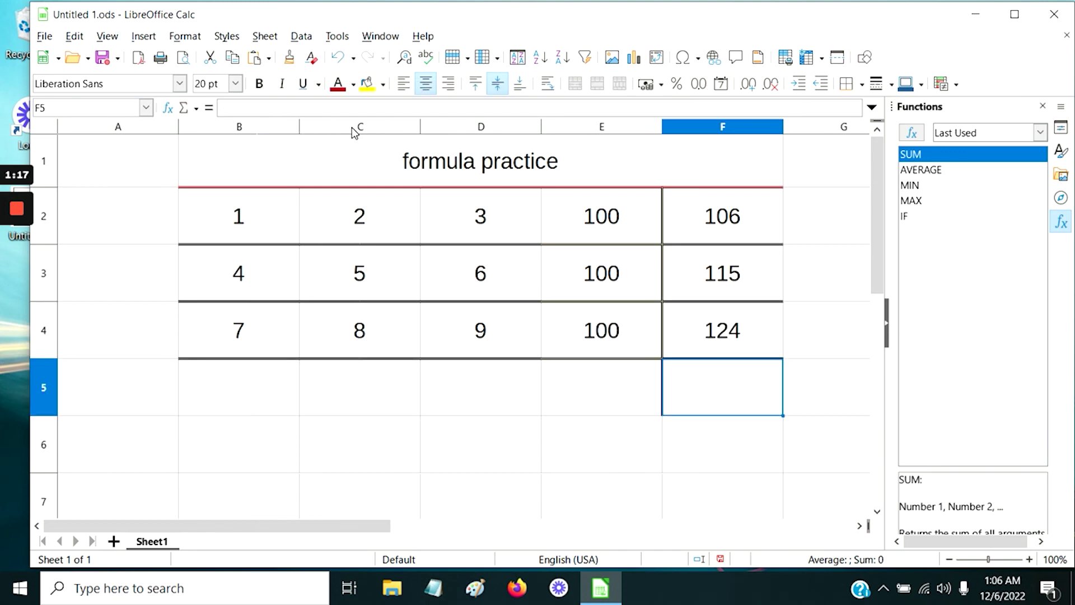
{"action": "left_click", "coordinate": [759, 343]}
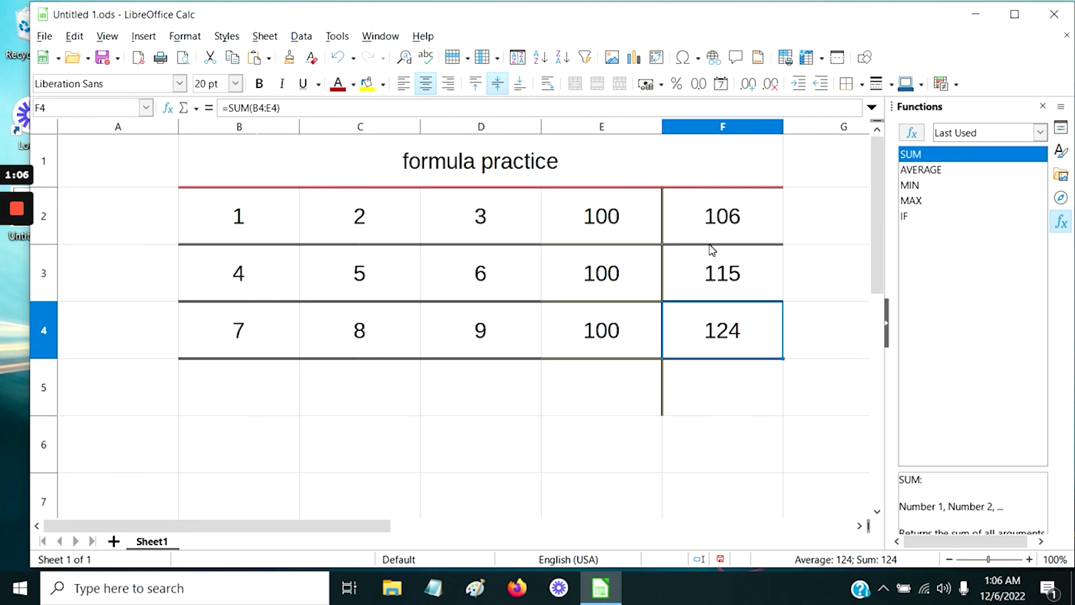
{"action": "left_click", "coordinate": [1042, 107]}
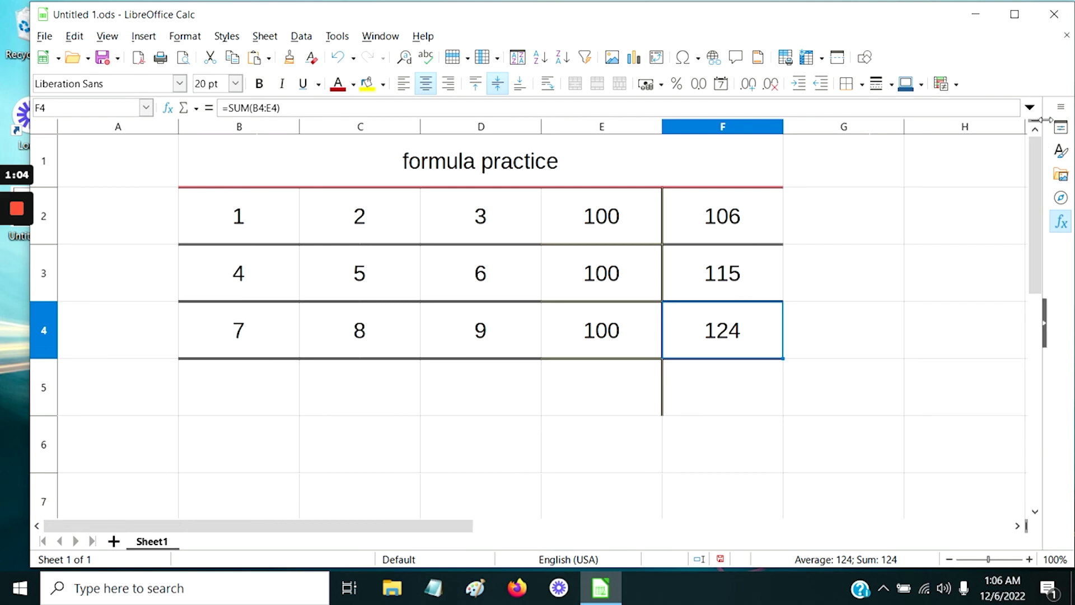
Step: Enter the formula =SUM(B2:E4) in cell F5 to total the whole block of numbers
{"action": "left_click", "coordinate": [741, 394]}
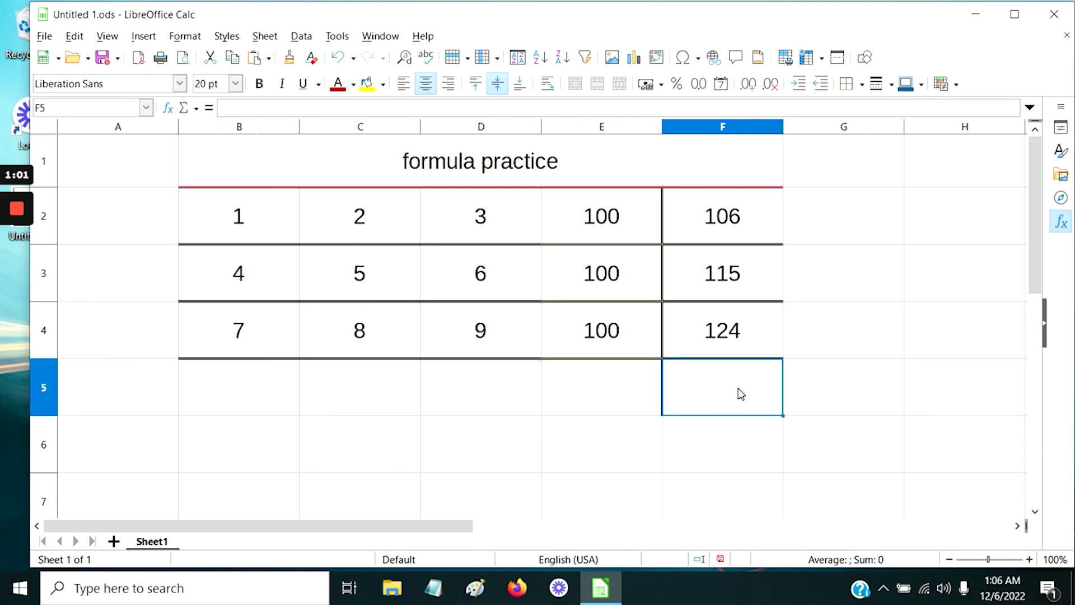
{"action": "left_click", "coordinate": [249, 109]}
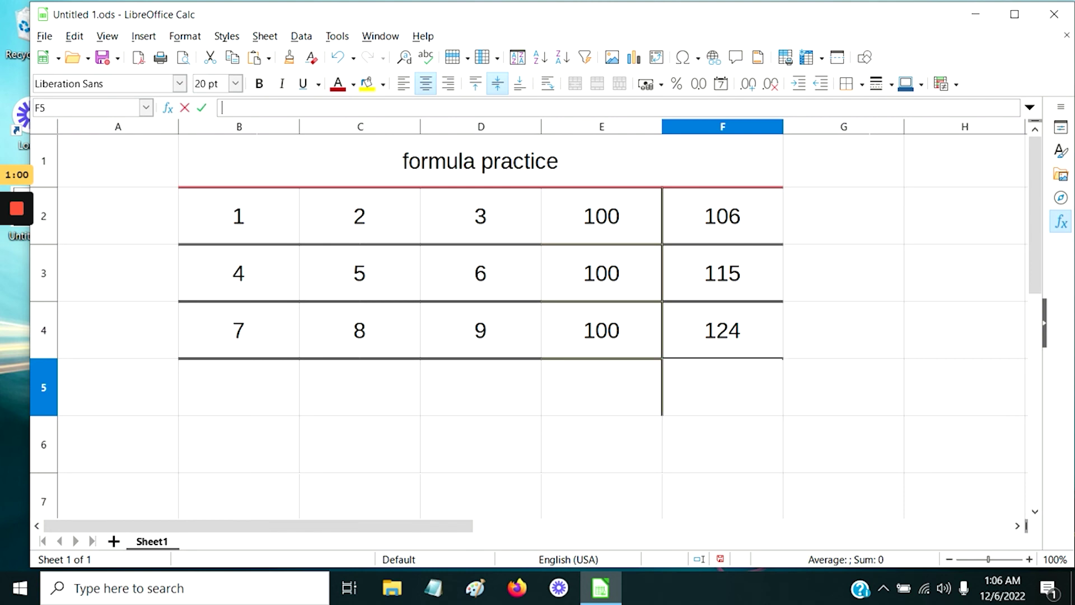
{"action": "type", "text": "=SUM"}
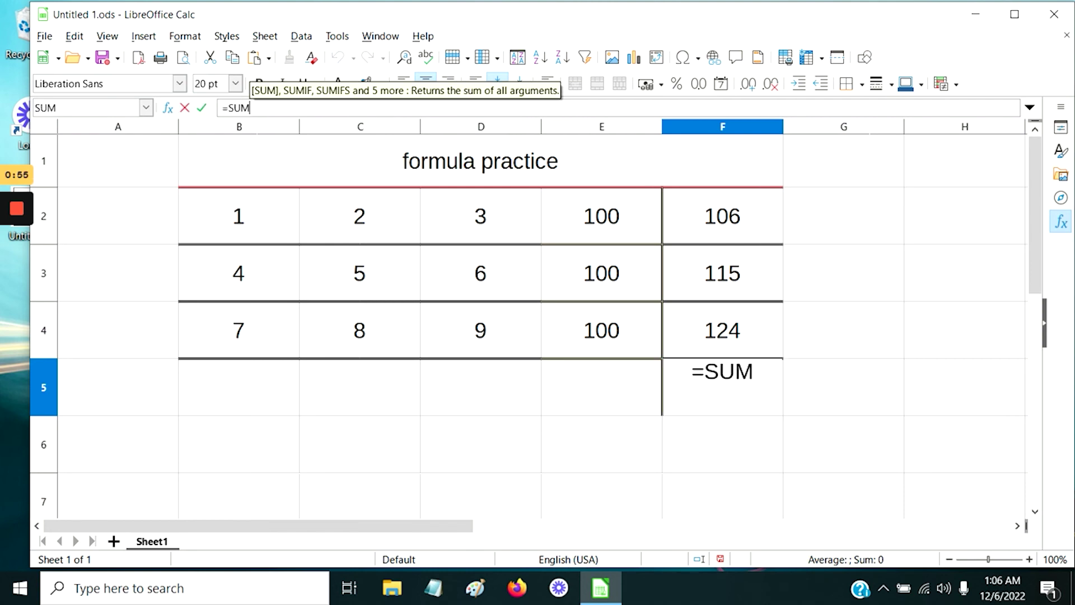
{"action": "type", "text": "("}
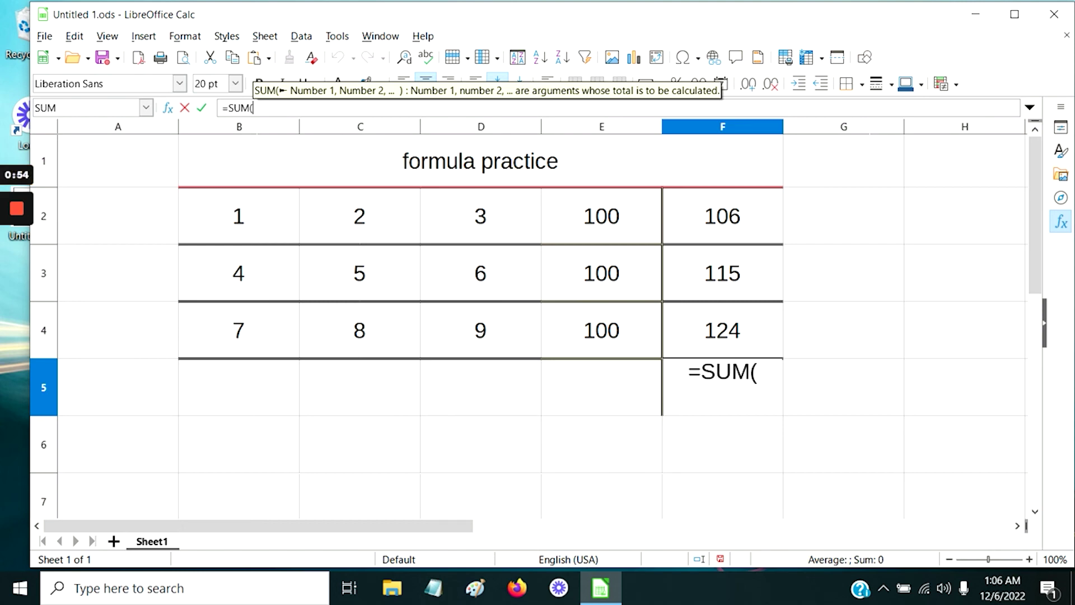
{"action": "type", "text": "B2:"}
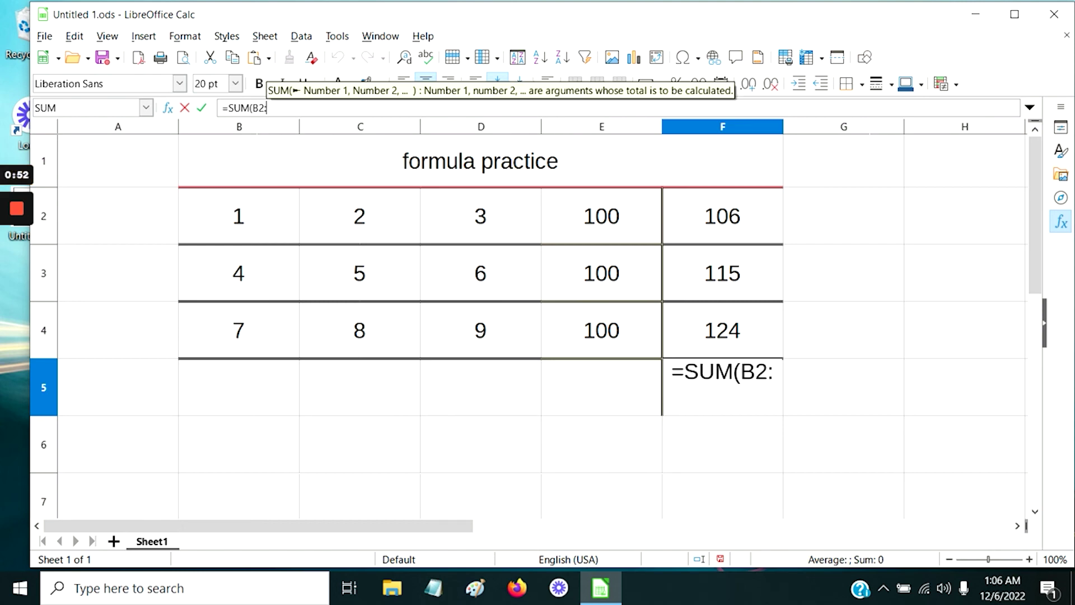
{"action": "type", "text": "E4"}
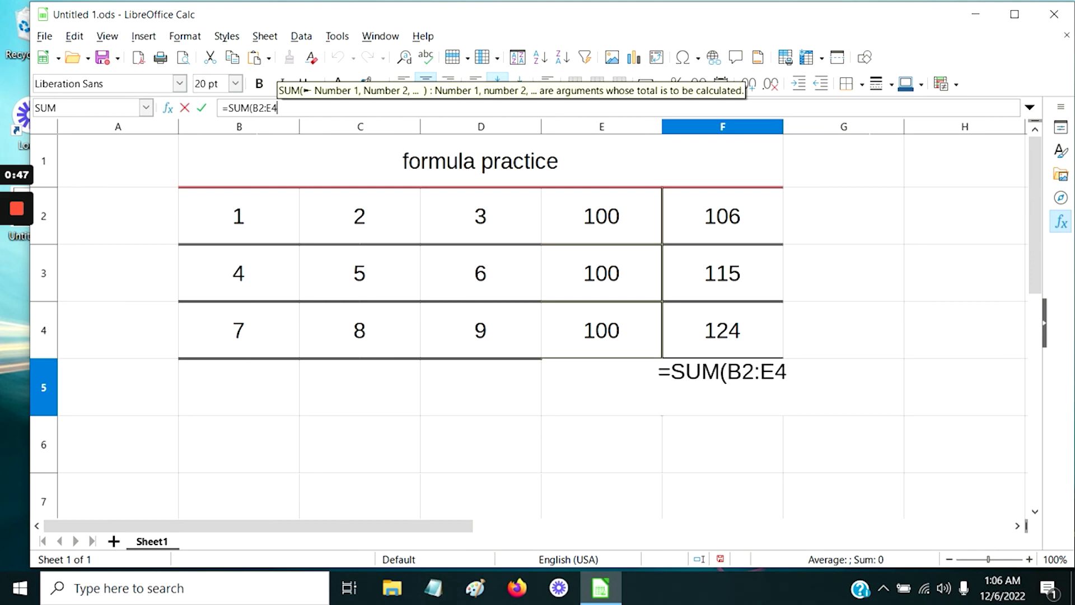
{"action": "type", "text": ")"}
{"action": "key", "text": "Return"}
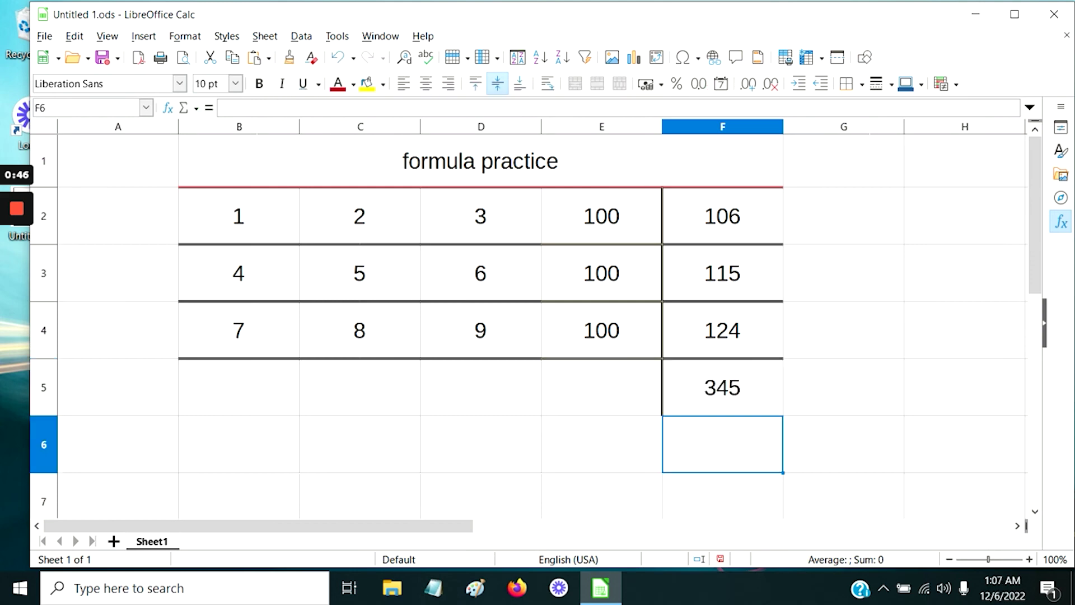
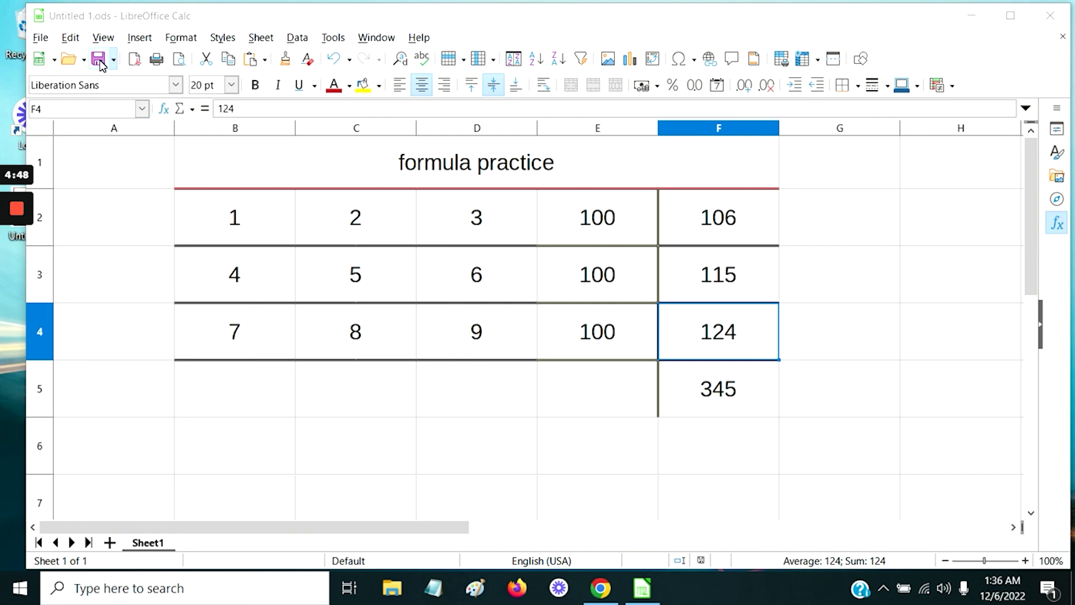
Step: Save the spreadsheet to the Desktop as FORMULAS in Excel 2007–365 format, keeping that format when asked
{"action": "left_click", "coordinate": [41, 39]}
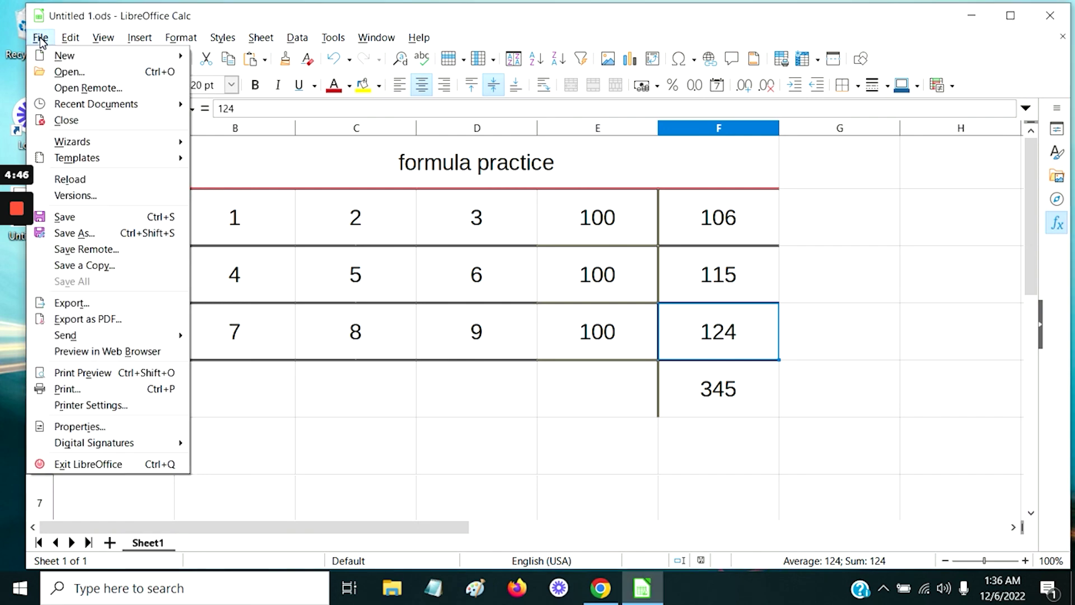
{"action": "left_click", "coordinate": [95, 234]}
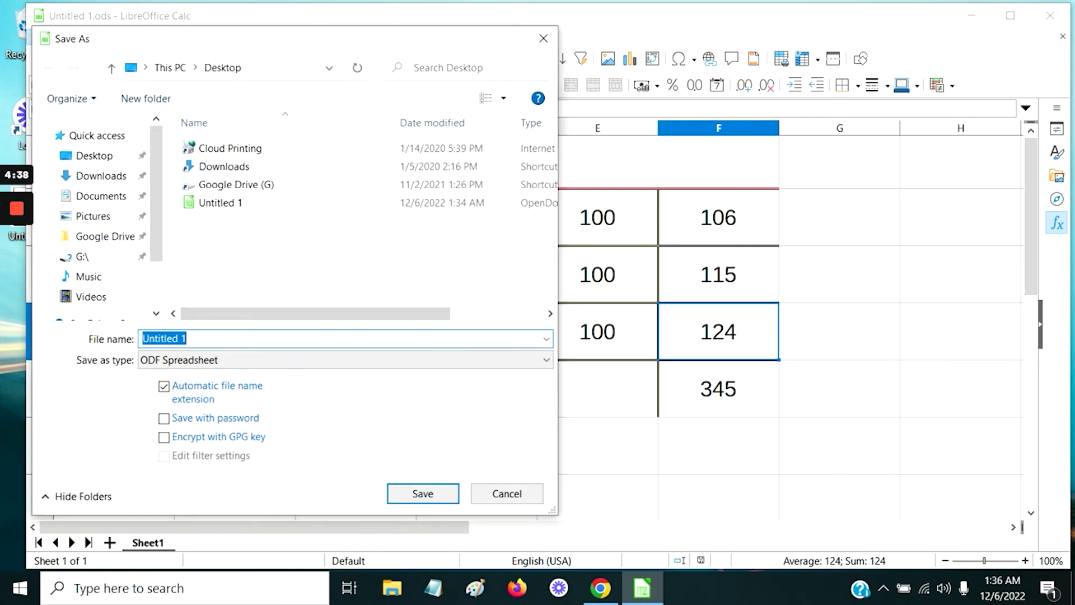
{"action": "type", "text": "FORMULAS"}
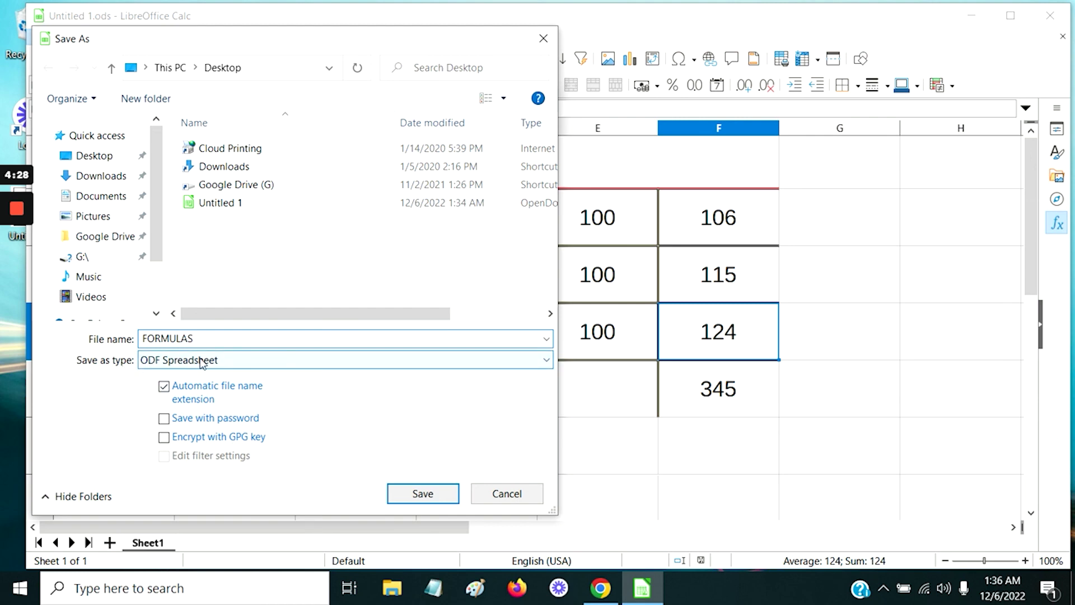
{"action": "left_click", "coordinate": [268, 362]}
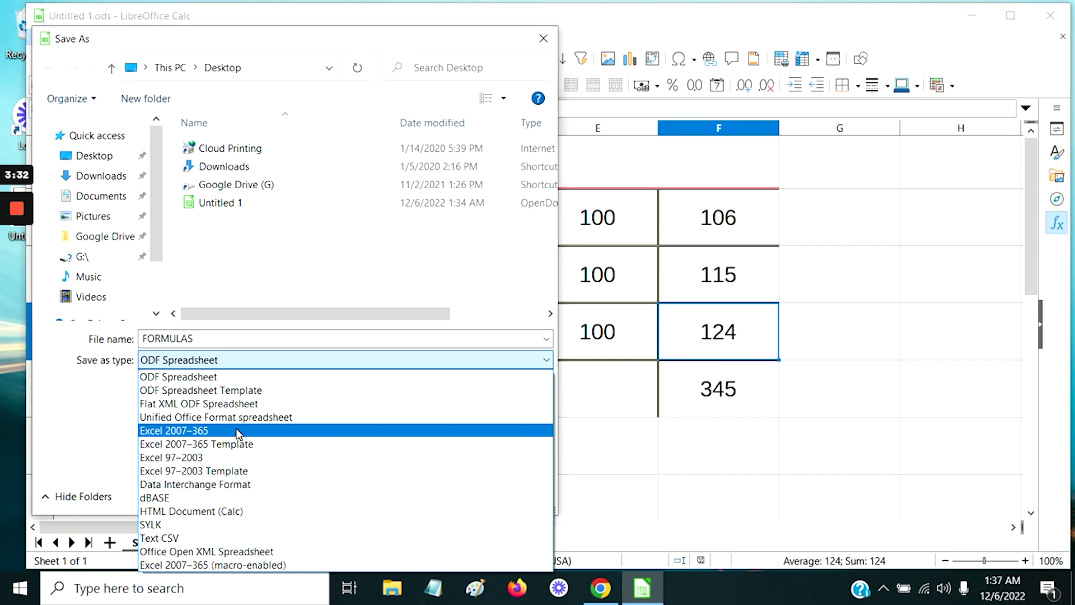
{"action": "left_click", "coordinate": [238, 432]}
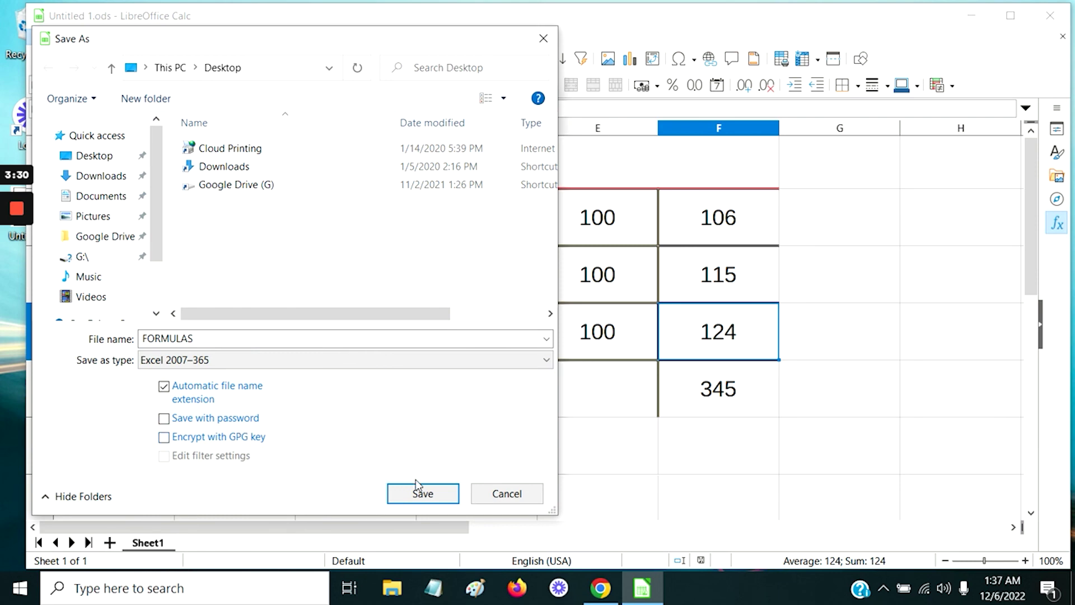
{"action": "left_click", "coordinate": [423, 494]}
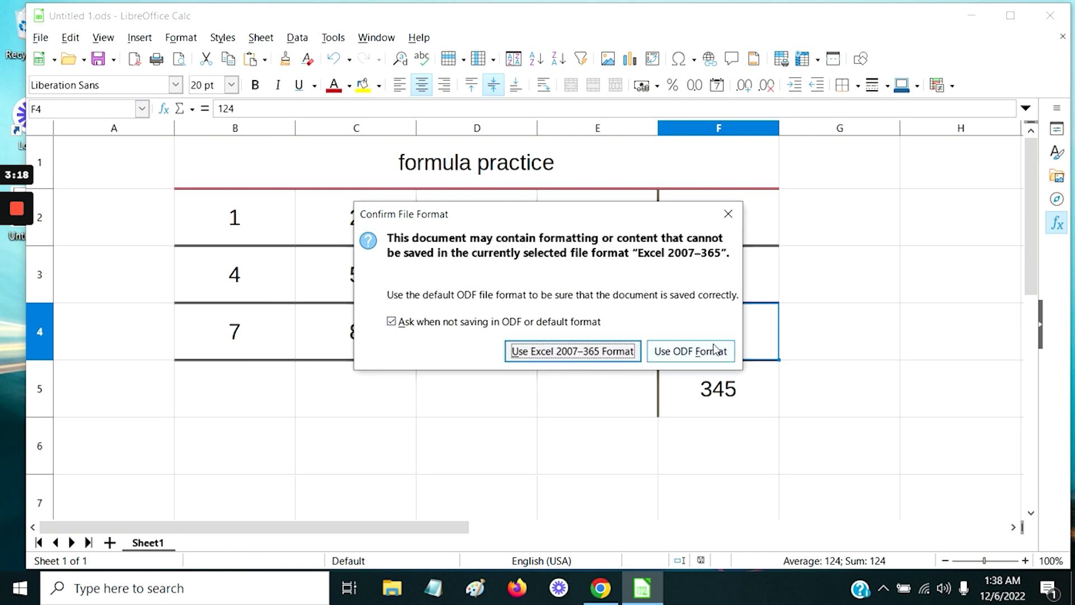
{"action": "left_click", "coordinate": [545, 353]}
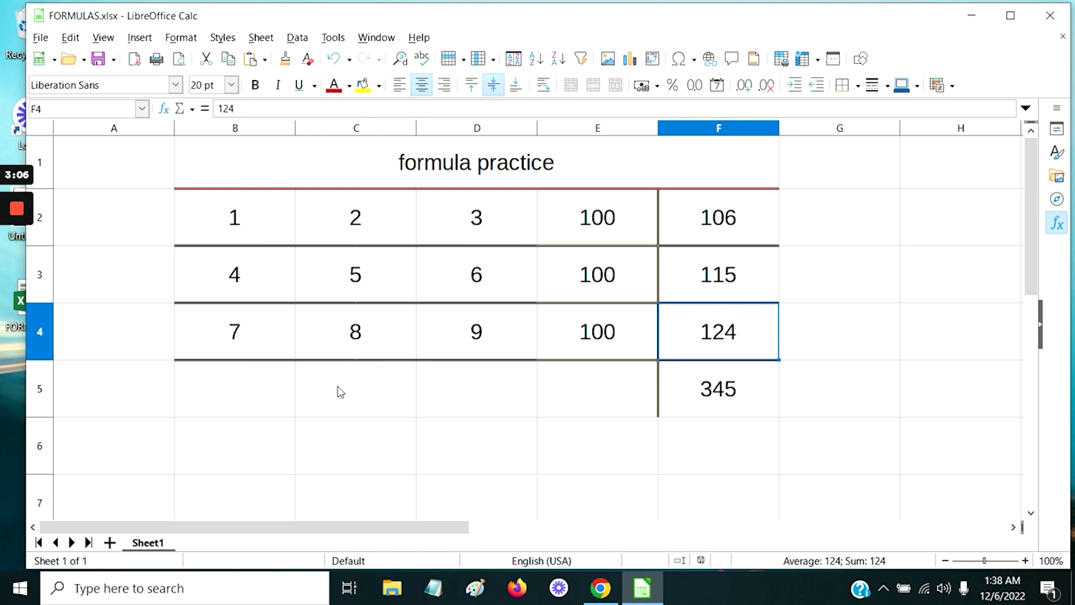
Step: Enter the filler text SDFSDF in cells B5 and C5 and DFSADFASF in cell D5
{"action": "left_click", "coordinate": [180, 390]}
{"action": "type", "text": "SDFSDF"}
{"action": "key", "text": "Tab"}
{"action": "type", "text": "SDFSDF"}
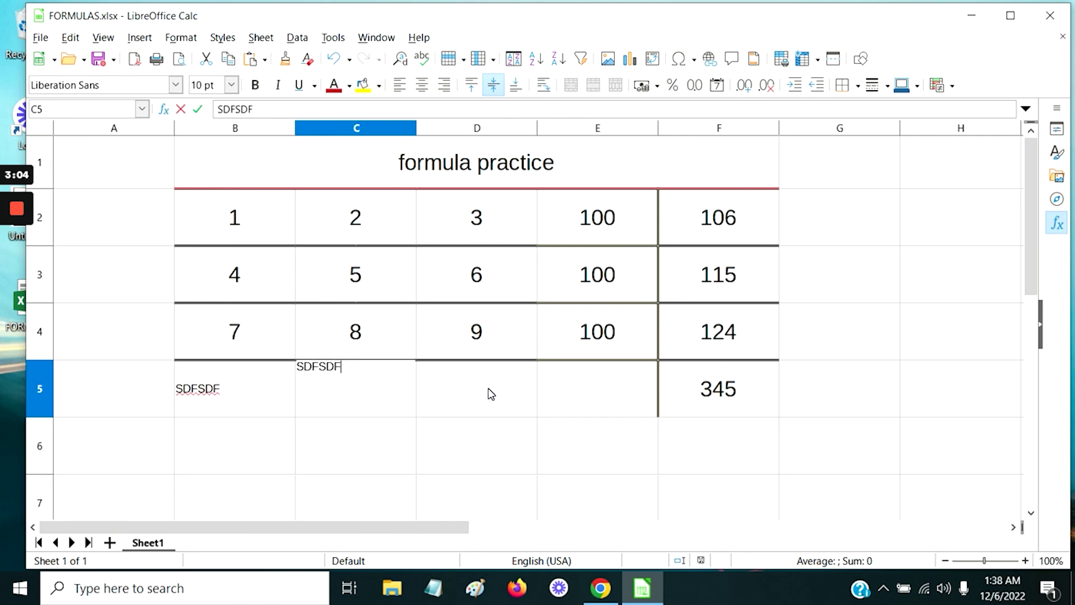
{"action": "key", "text": "Tab"}
{"action": "type", "text": "DFSADFASF"}
{"action": "key", "text": "Tab"}
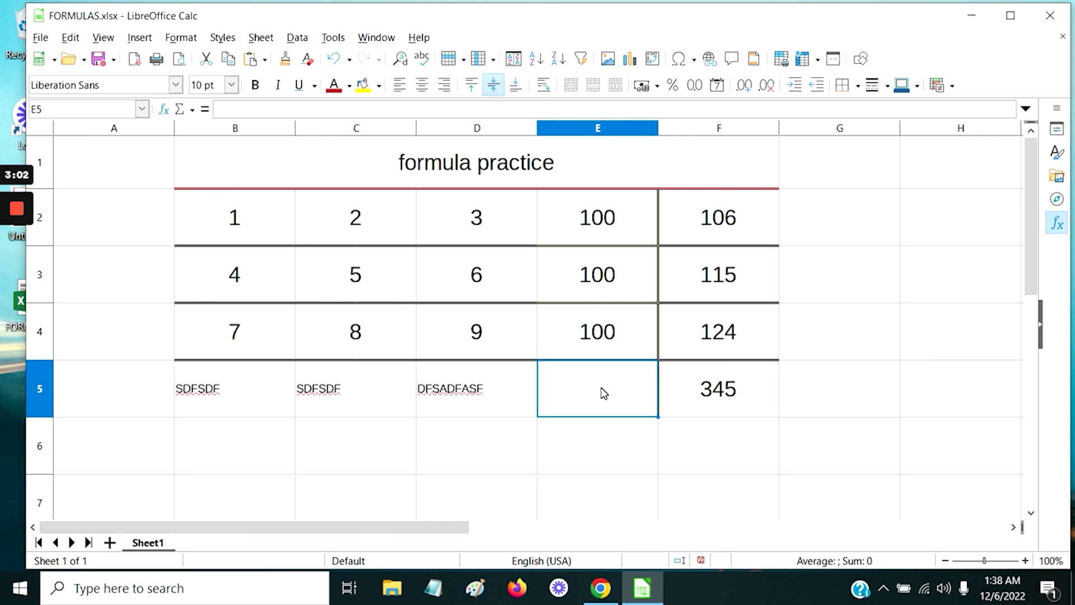
Step: Enter the filler text XFGHXFGHFH in cell E5, the empty cell beside the overall total
{"action": "type", "text": "XFGHXFGHFH"}
{"action": "left_click", "coordinate": [609, 451]}
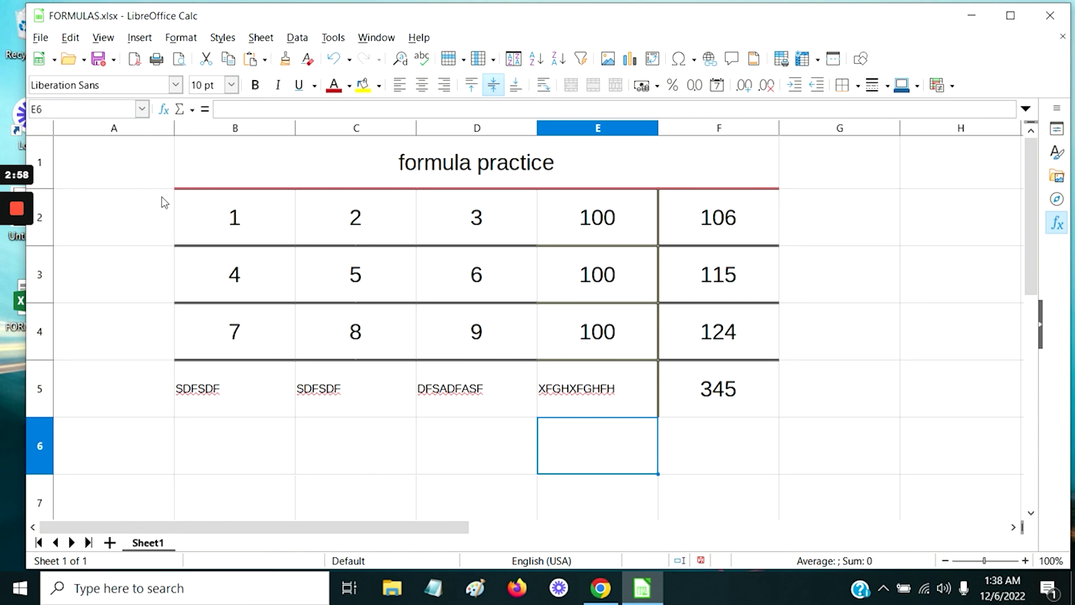
Step: Export the selected sheet to the Desktop as a PDF named FORMULAS with the preset options, and open the PDF from the desktop
{"action": "left_click", "coordinate": [49, 40]}
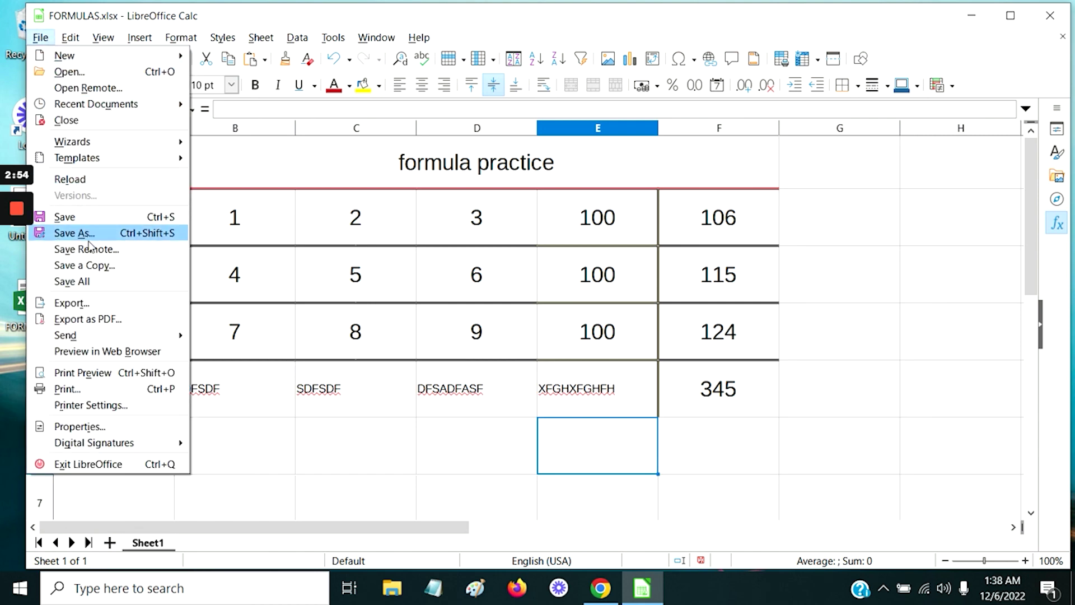
{"action": "left_click", "coordinate": [88, 320]}
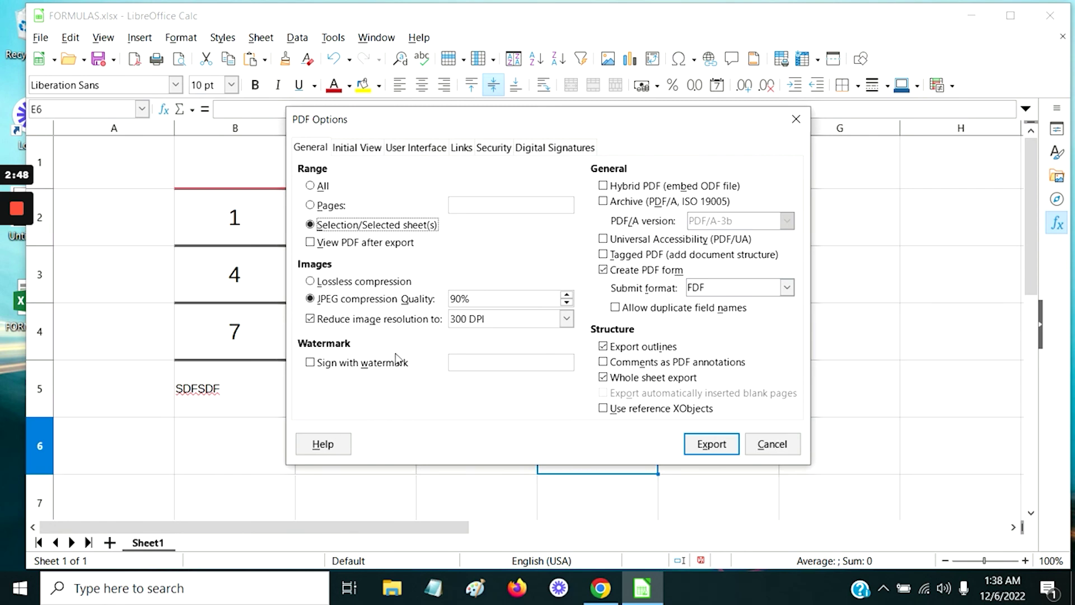
{"action": "left_click", "coordinate": [708, 443]}
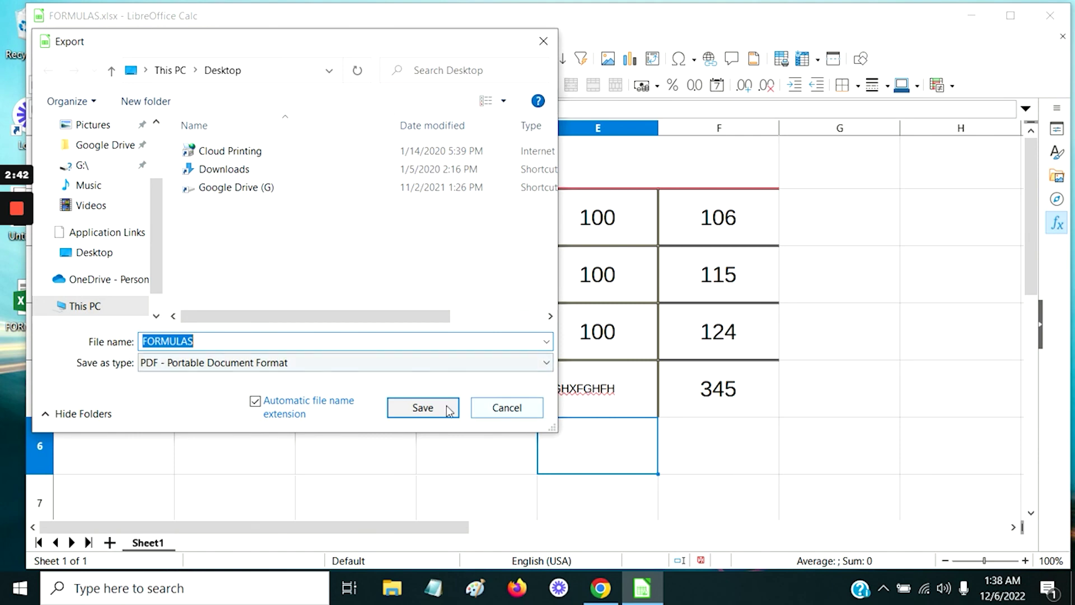
{"action": "left_click", "coordinate": [418, 407]}
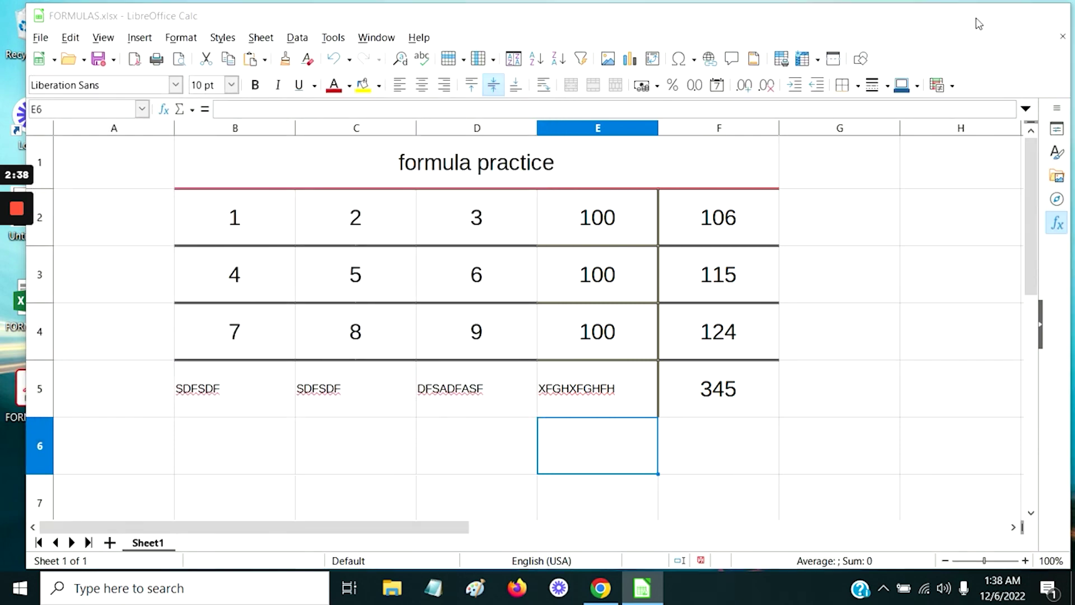
{"action": "left_click", "coordinate": [973, 16]}
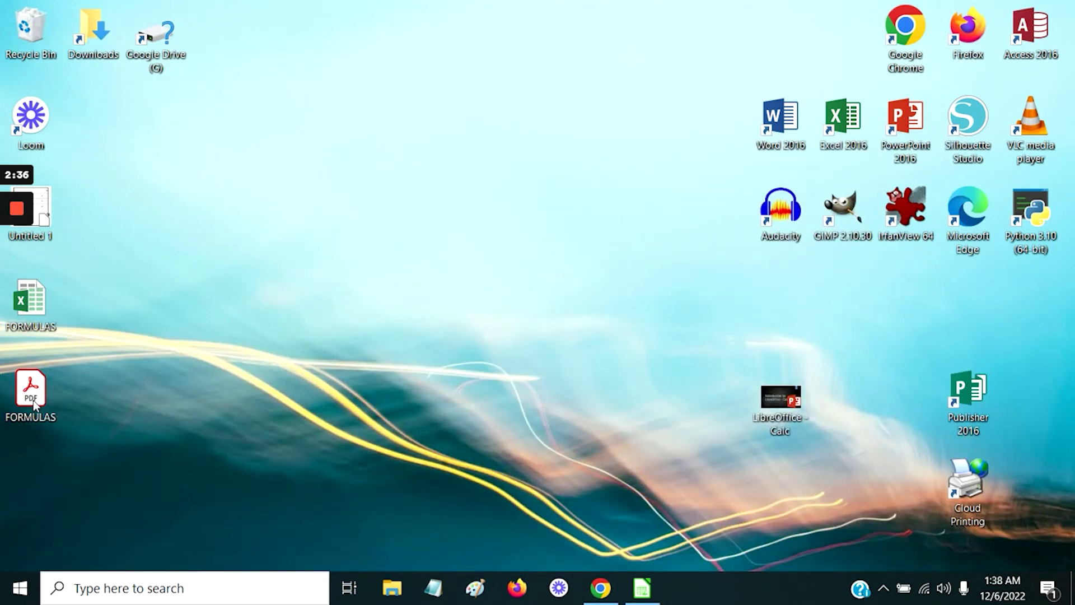
{"action": "double_click", "coordinate": [50, 391]}
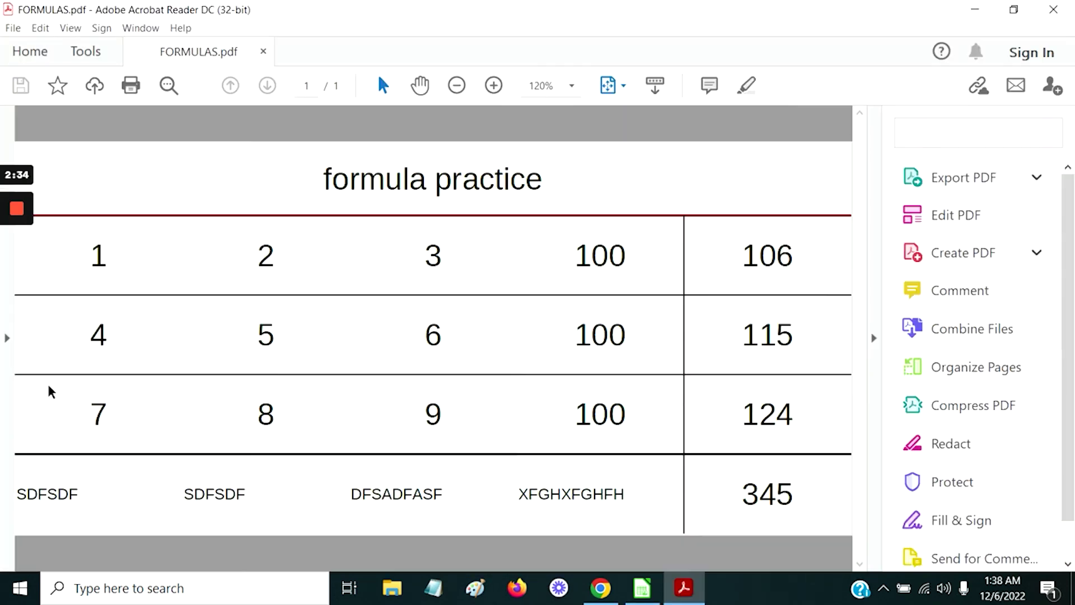